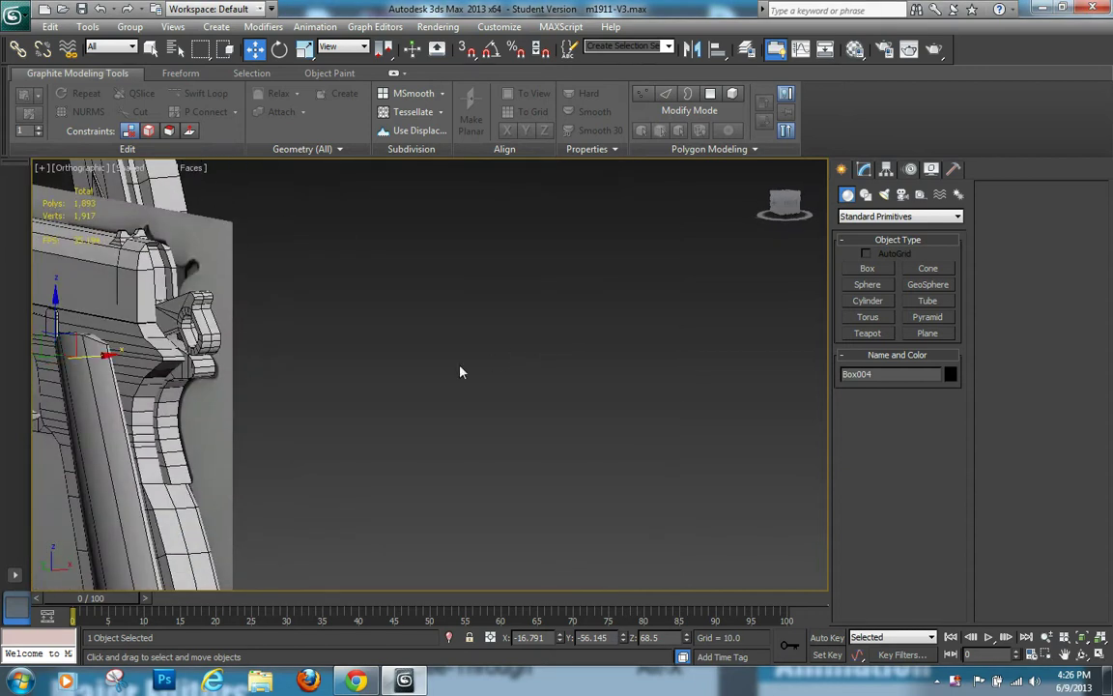
# Move the pistol's slide backward over the frame along the Y axis to about -92
pyautogui.press('z')
pyautogui.scroll(-10, 561, 324)
pyautogui.scroll(4, 542, 380)
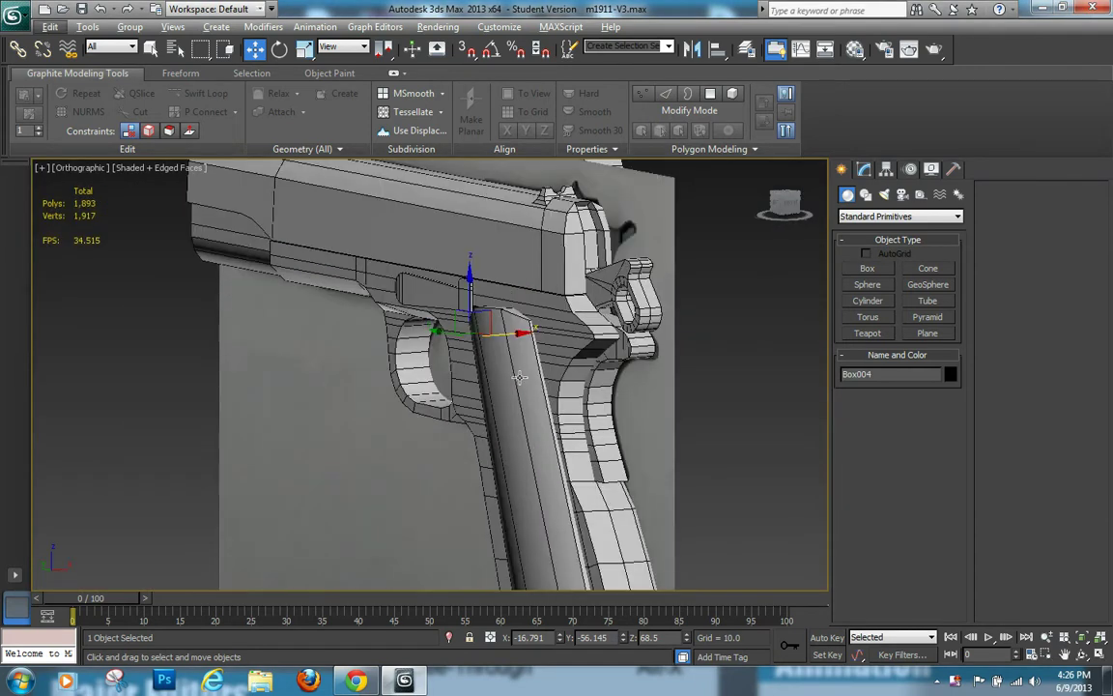
pyautogui.keyDown('alt'); pyautogui.moveTo(520, 376); pyautogui.dragTo(287, 298, button='middle'); pyautogui.keyUp('alt')
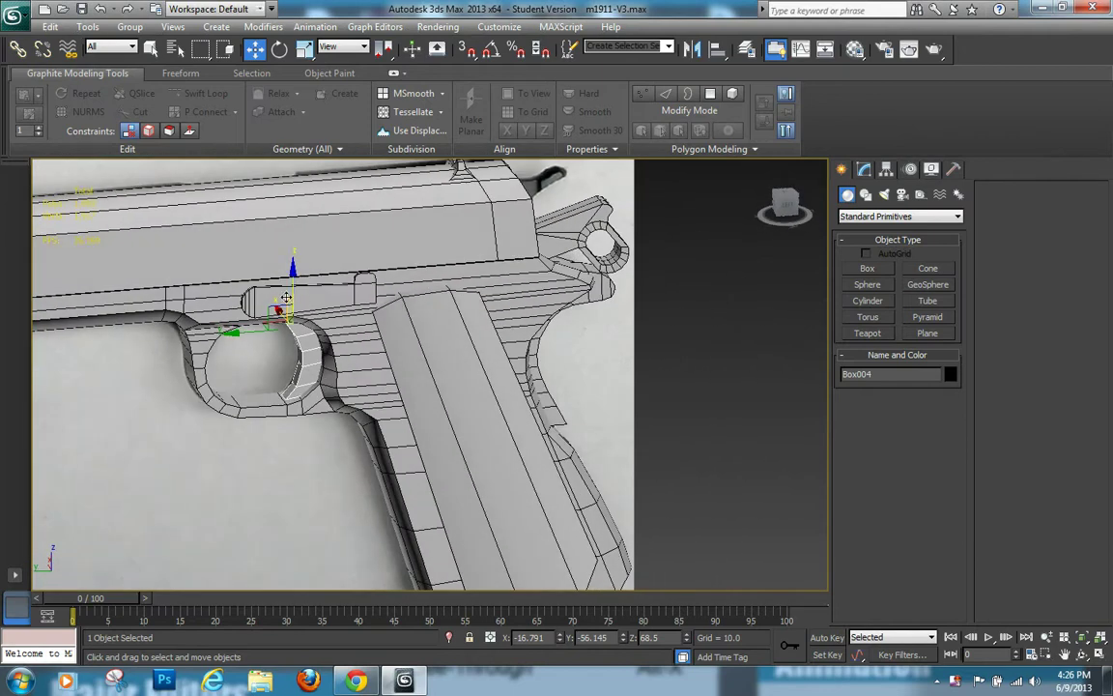
pyautogui.scroll(-3, 378, 300)
pyautogui.keyDown('alt'); pyautogui.moveTo(385, 314); pyautogui.dragTo(348, 293, button='middle'); pyautogui.keyUp('alt')
pyautogui.click(341, 289)
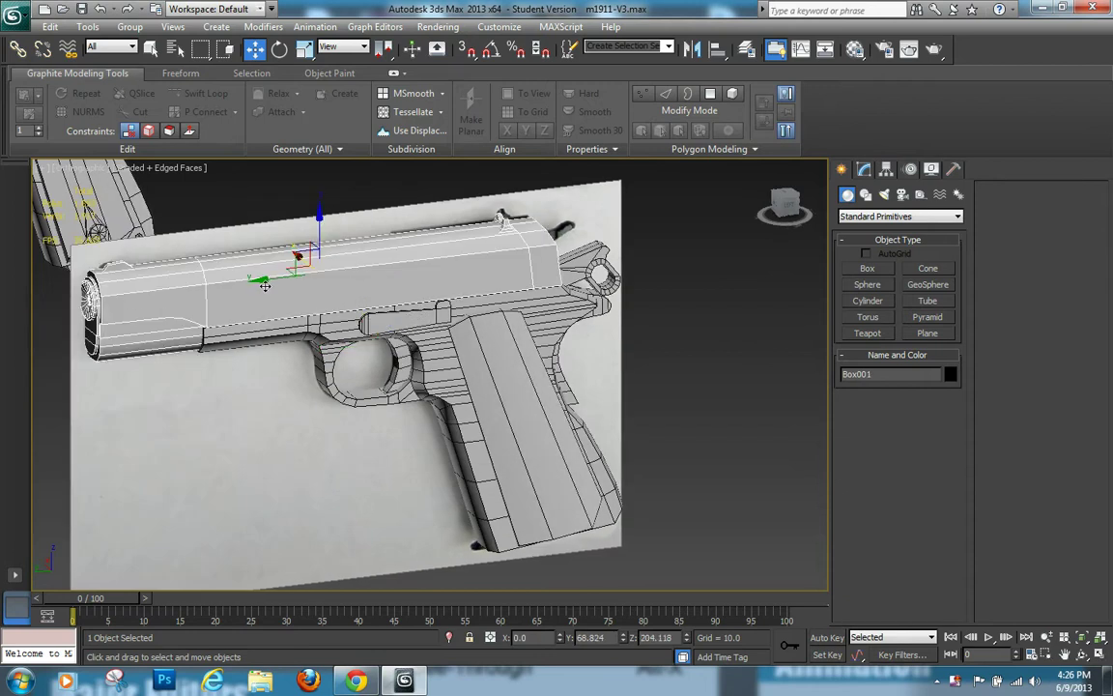
pyautogui.moveTo(263, 281); pyautogui.dragTo(350, 269)
pyautogui.moveTo(349, 269)
pyautogui.keyDown('alt'); pyautogui.mouseDown(button='middle')
pyautogui.moveTo(460, 362)
pyautogui.moveTo(363, 282)
pyautogui.mouseUp(button='middle'); pyautogui.keyUp('alt')
pyautogui.scroll(3, 411, 296)
pyautogui.keyDown('alt'); pyautogui.moveTo(437, 296); pyautogui.dragTo(354, 214, button='middle'); pyautogui.keyUp('alt')
pyautogui.keyDown('alt'); pyautogui.moveTo(500, 398); pyautogui.dragTo(537, 375, button='middle'); pyautogui.keyUp('alt')
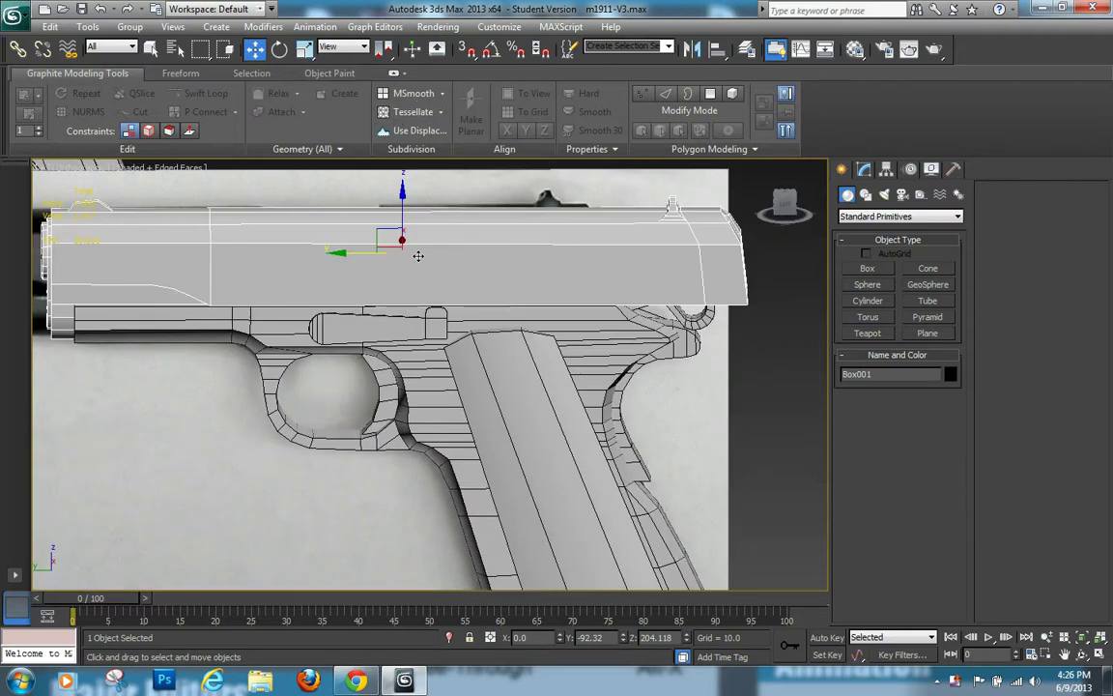
# Add three closely spaced vertical edge loops around the slide above the slide stop using Swift Loop
pyautogui.click(864, 169)
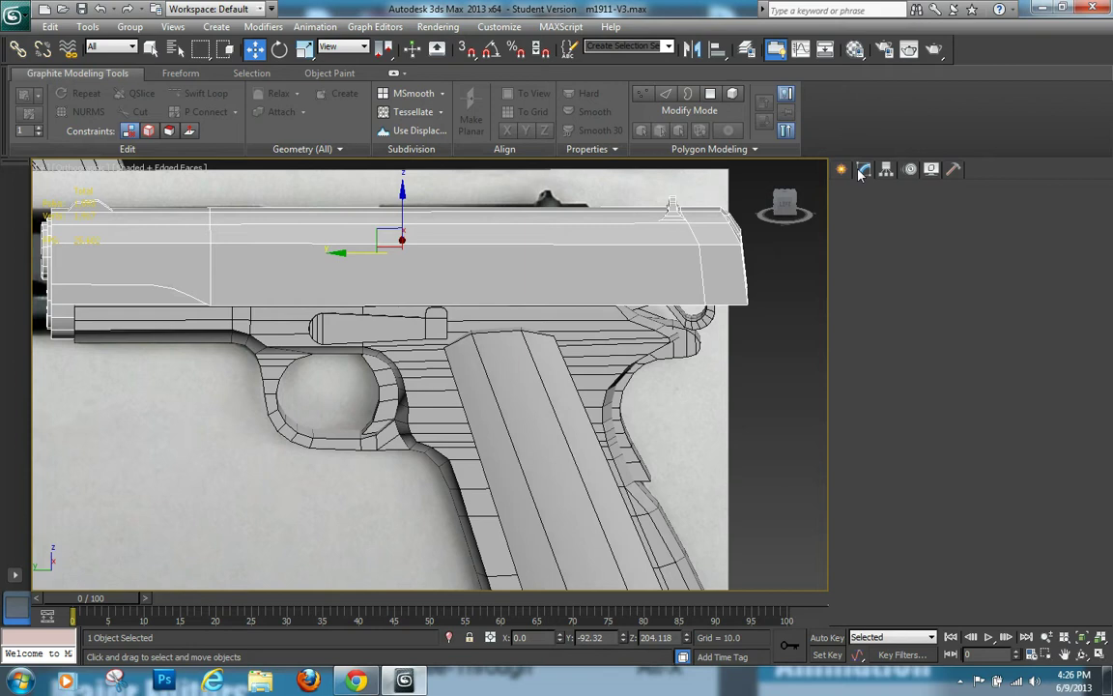
pyautogui.click(200, 93)
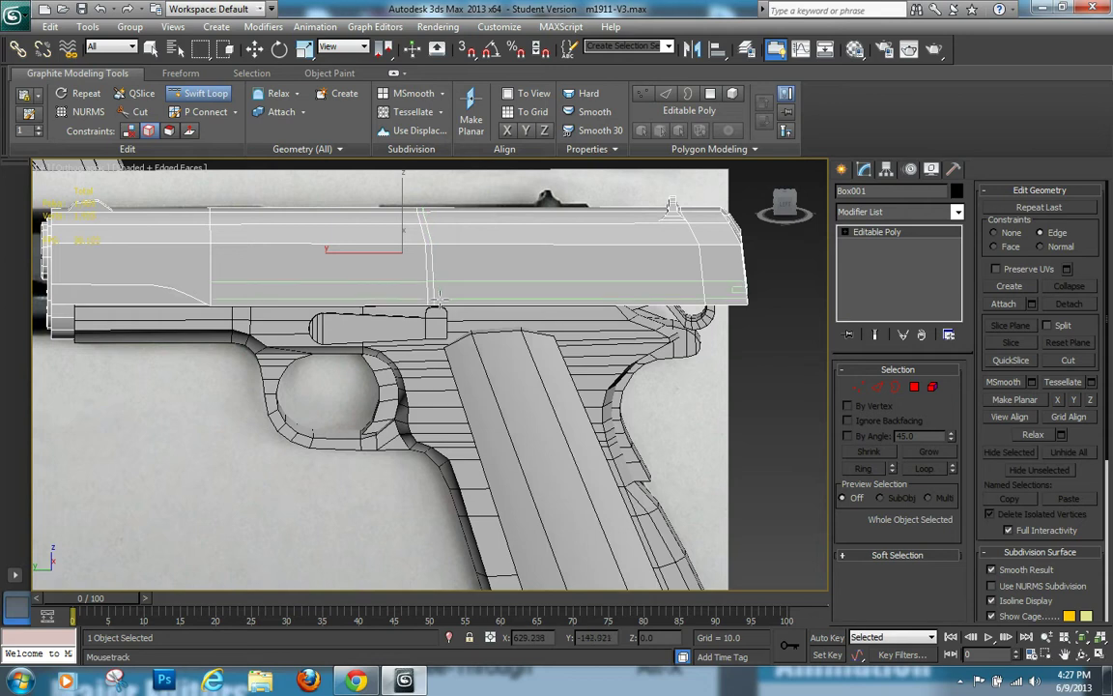
pyautogui.press('w')
pyautogui.scroll(5, 444, 304)
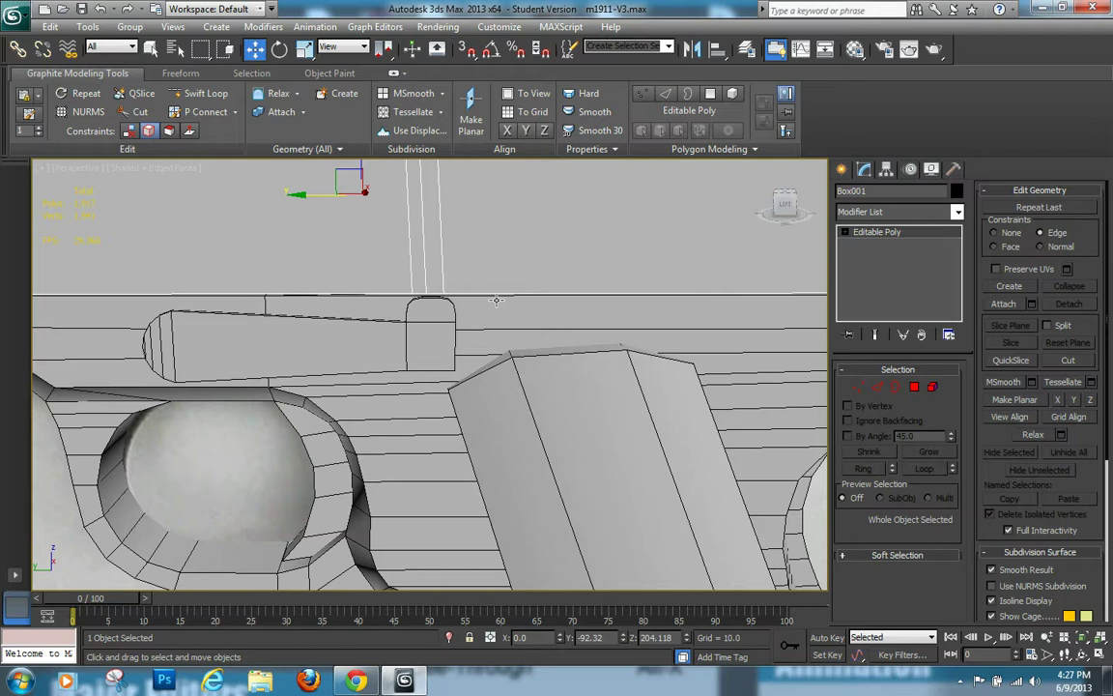
pyautogui.scroll(-5, 496, 301)
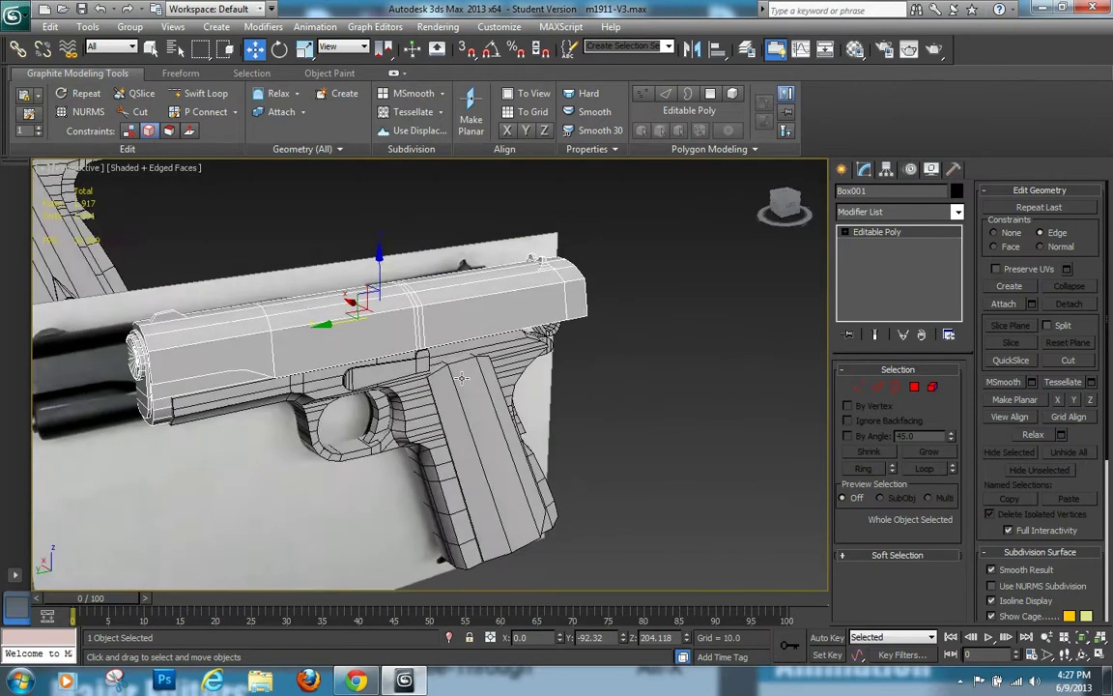
pyautogui.keyDown('alt'); pyautogui.moveTo(462, 378); pyautogui.dragTo(443, 422, button='middle'); pyautogui.keyUp('alt')
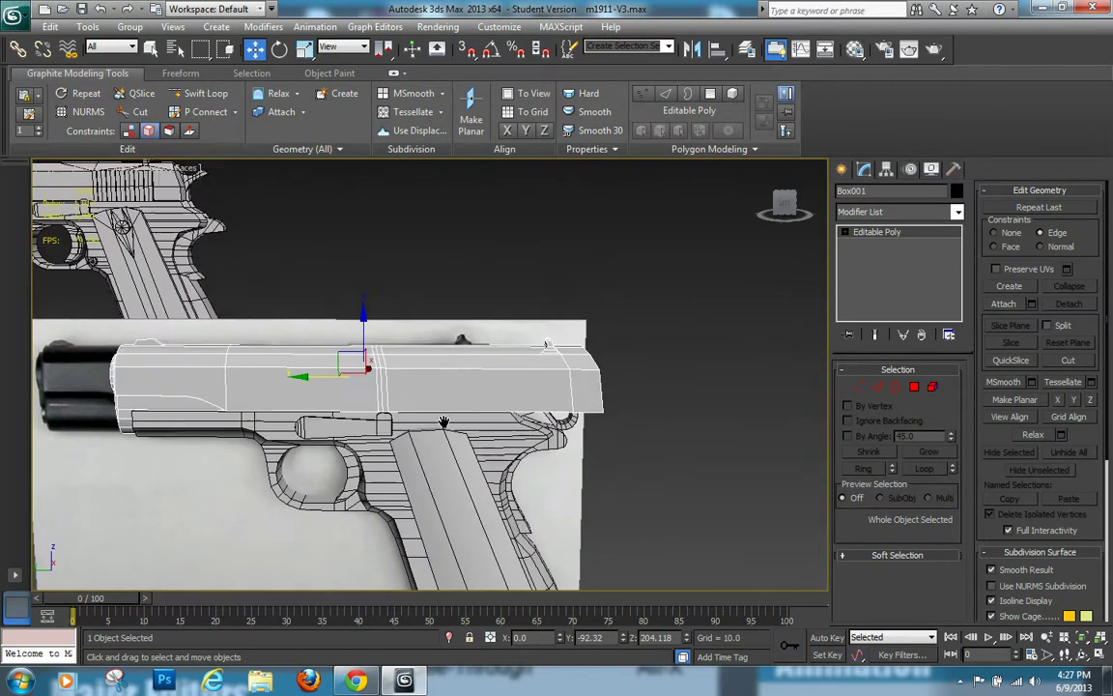
# Remove the upper segments of the three new edge loops, keeping only their segments on the slide's lower side face
pyautogui.scroll(5, 426, 419)
pyautogui.press('2')
pyautogui.doubleClick(386, 391)
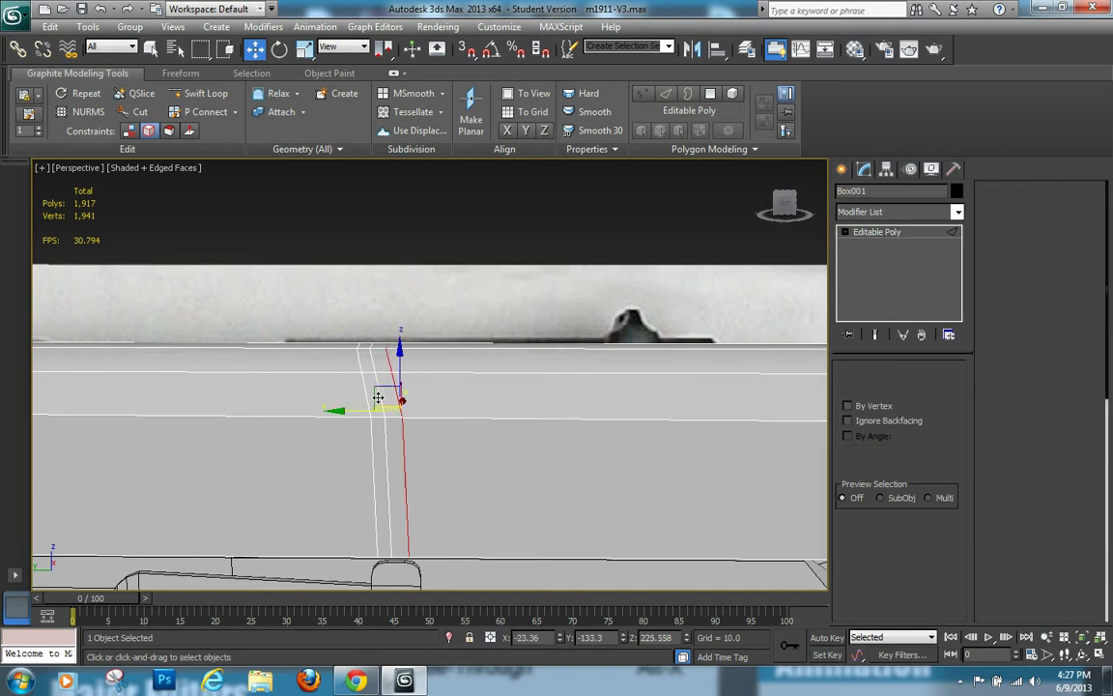
pyautogui.doubleClick(375, 383)
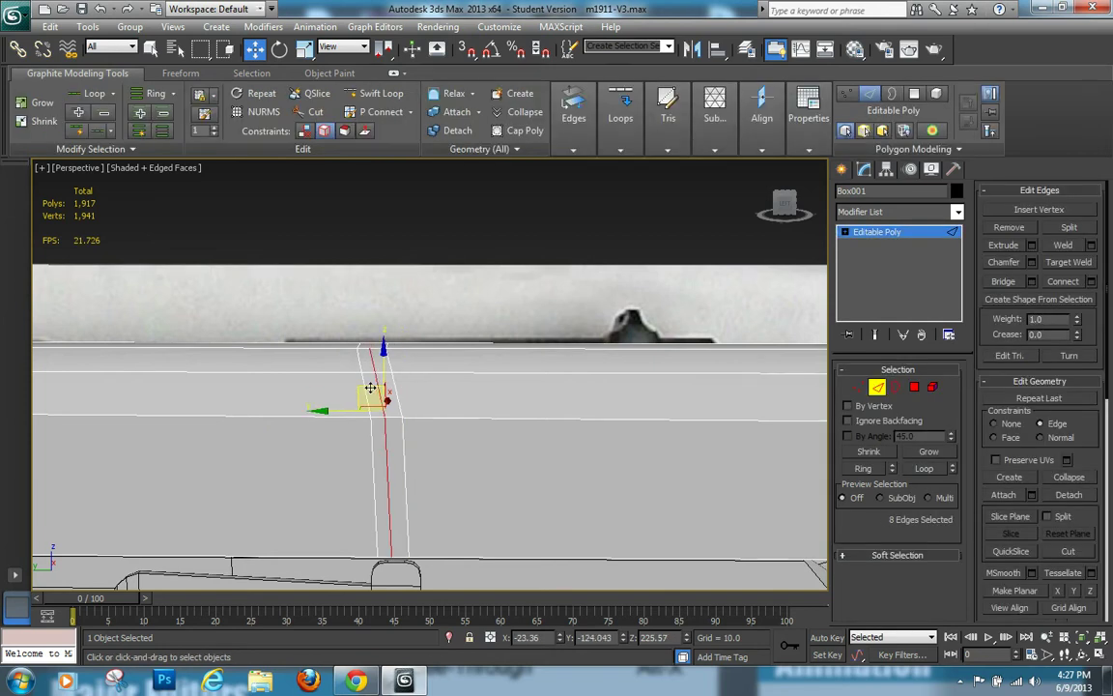
pyautogui.keyDown('ctrl'); pyautogui.doubleClick(371, 386); pyautogui.keyUp('ctrl')
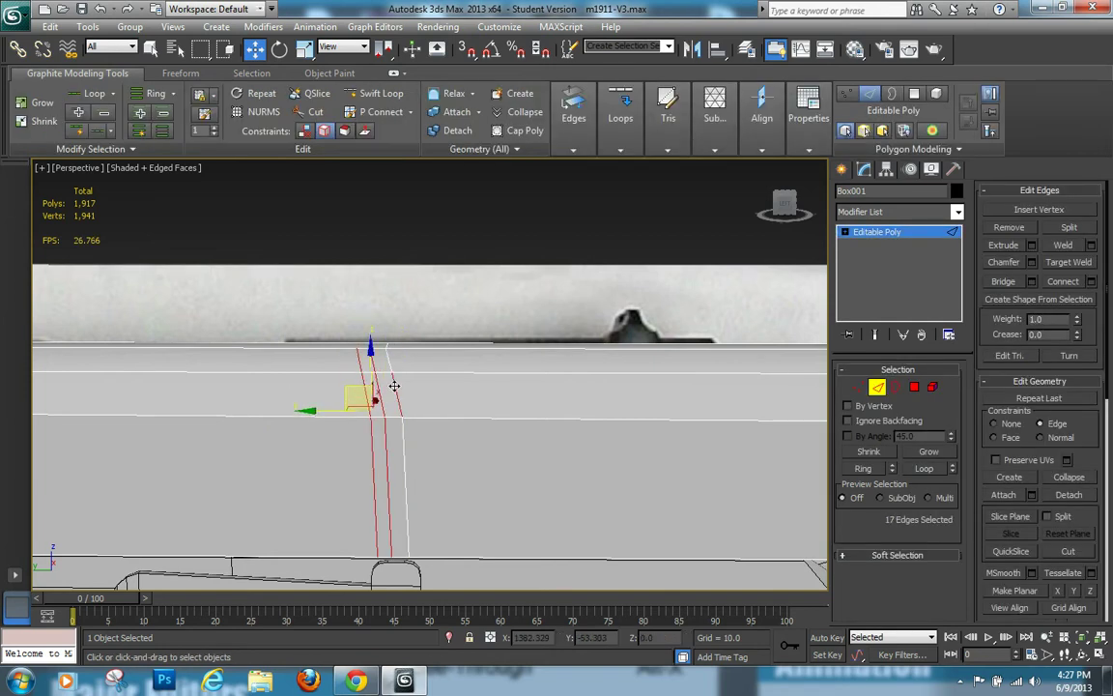
pyautogui.moveTo(354, 384); pyautogui.dragTo(351, 483)
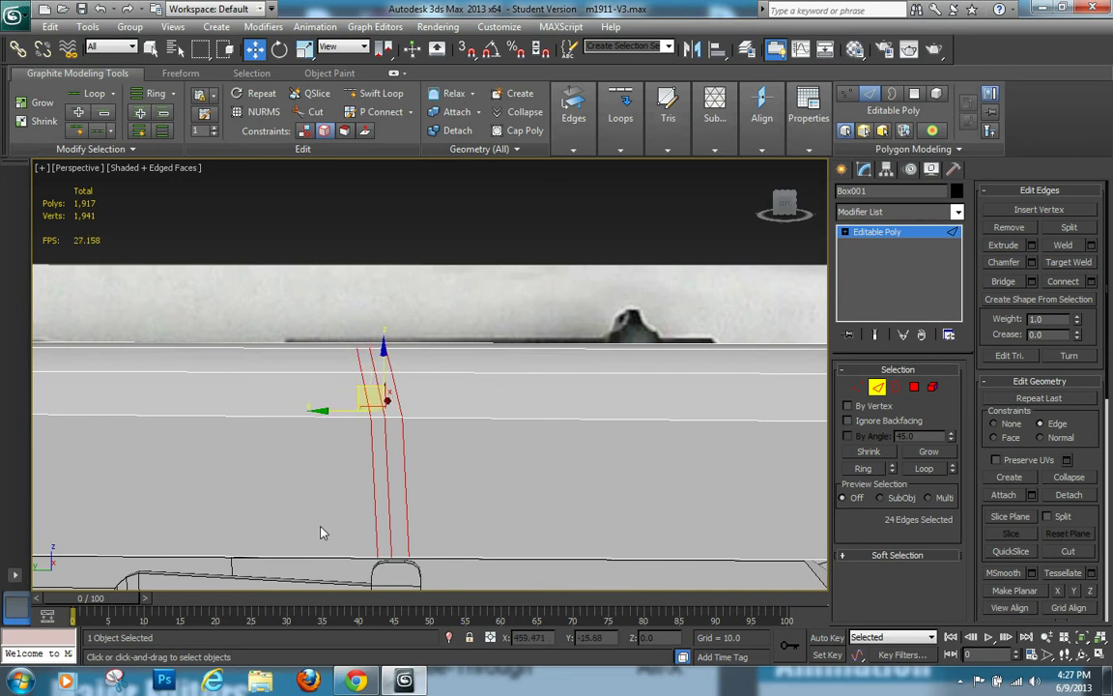
pyautogui.keyDown('alt'); pyautogui.moveTo(484, 502); pyautogui.dragTo(552, 506); pyautogui.keyUp('alt')
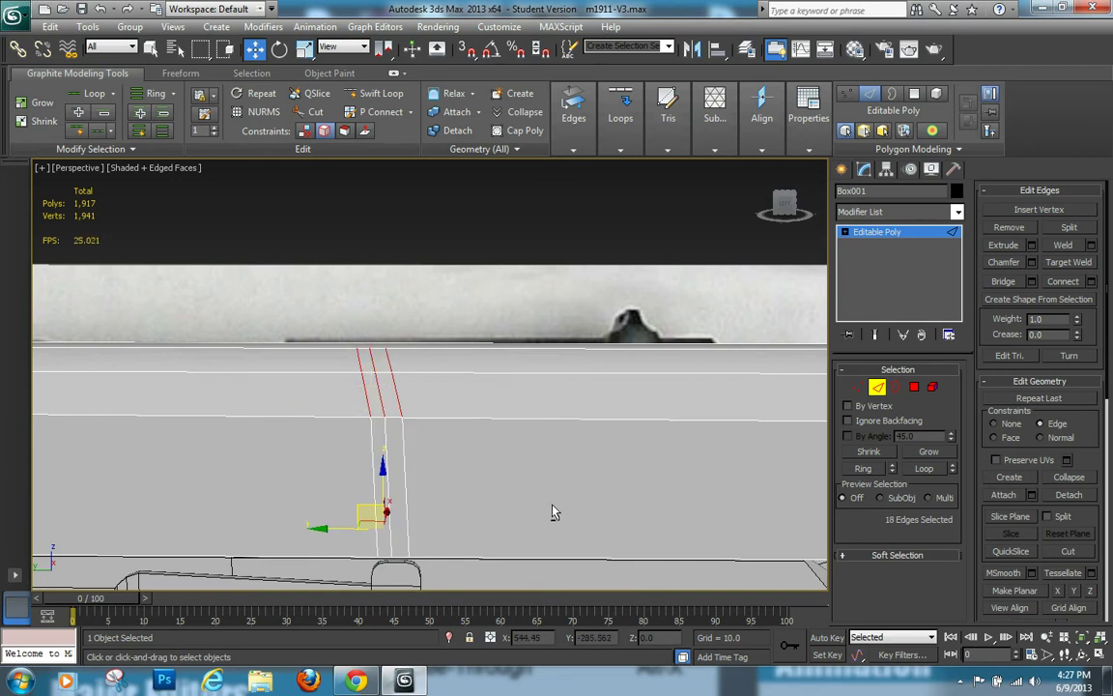
pyautogui.scroll(-3, 537, 476)
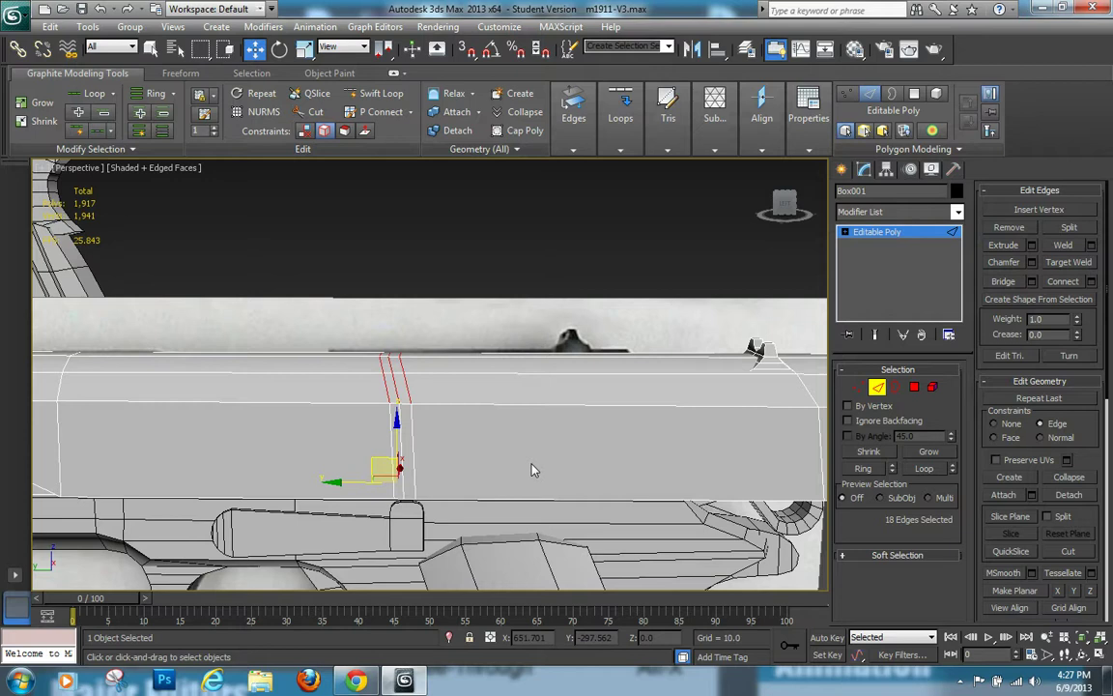
pyautogui.keyDown('alt'); pyautogui.moveTo(530, 467); pyautogui.dragTo(473, 469, button='middle'); pyautogui.keyUp('alt')
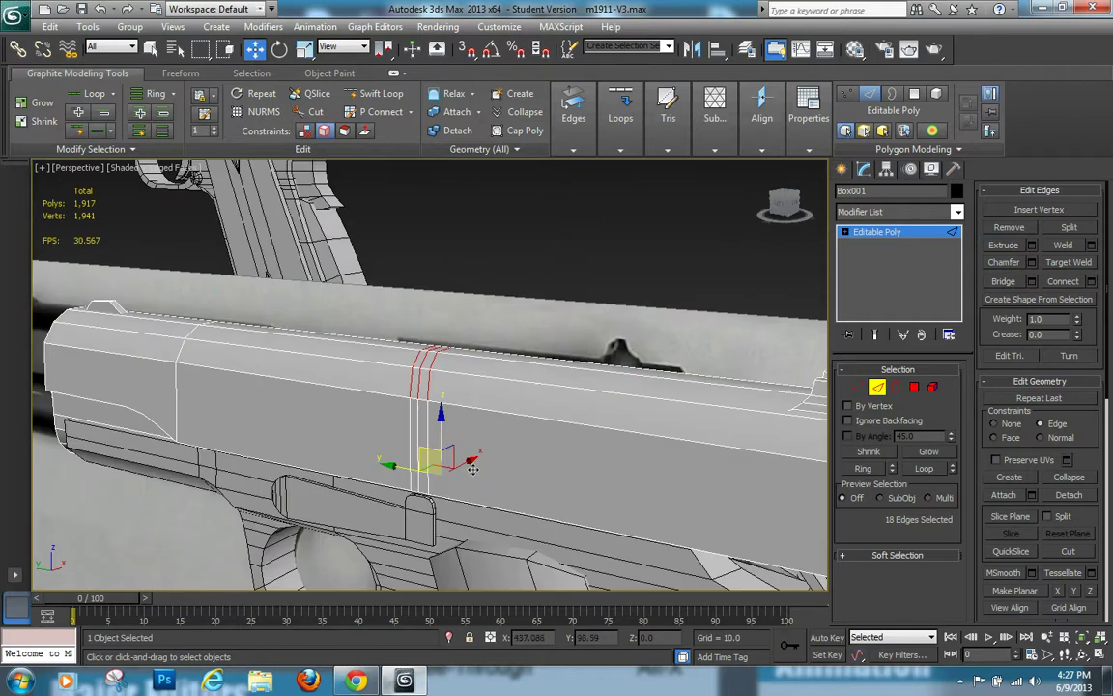
pyautogui.hotkey('ctrl', 'BackSpace')
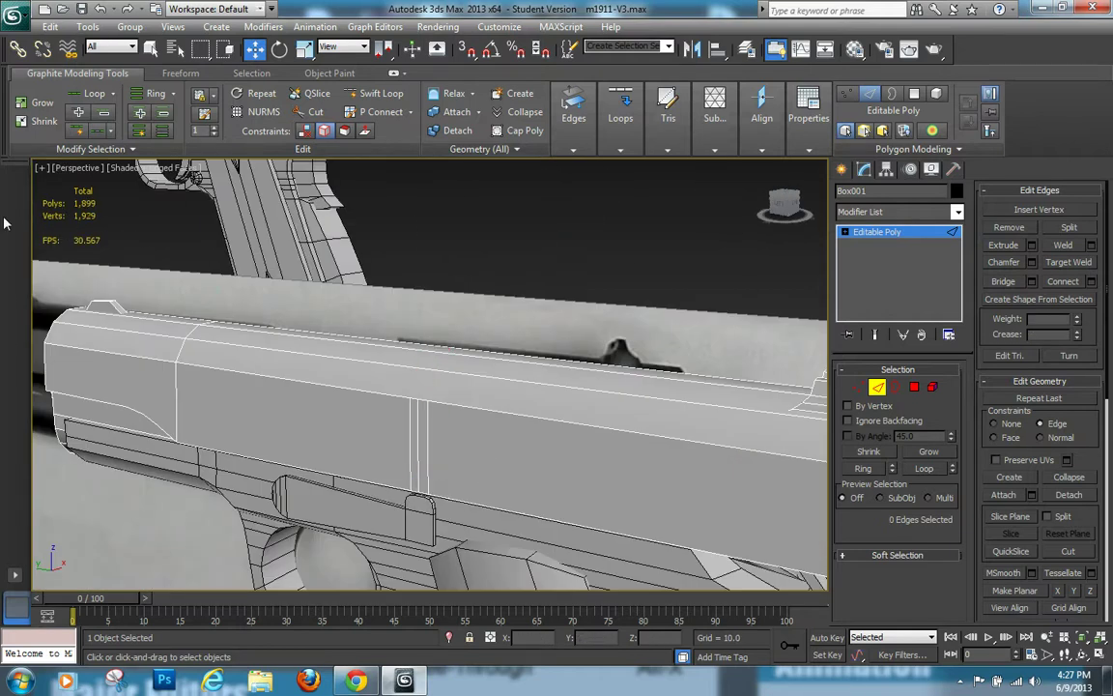
# Try to reposition the bottom vertices of the vertical cuts to shape a notch in the slide above the slide stop
pyautogui.moveTo(480, 396); pyautogui.dragTo(392, 292, button='middle')
pyautogui.scroll(2, 459, 331)
pyautogui.press('1')
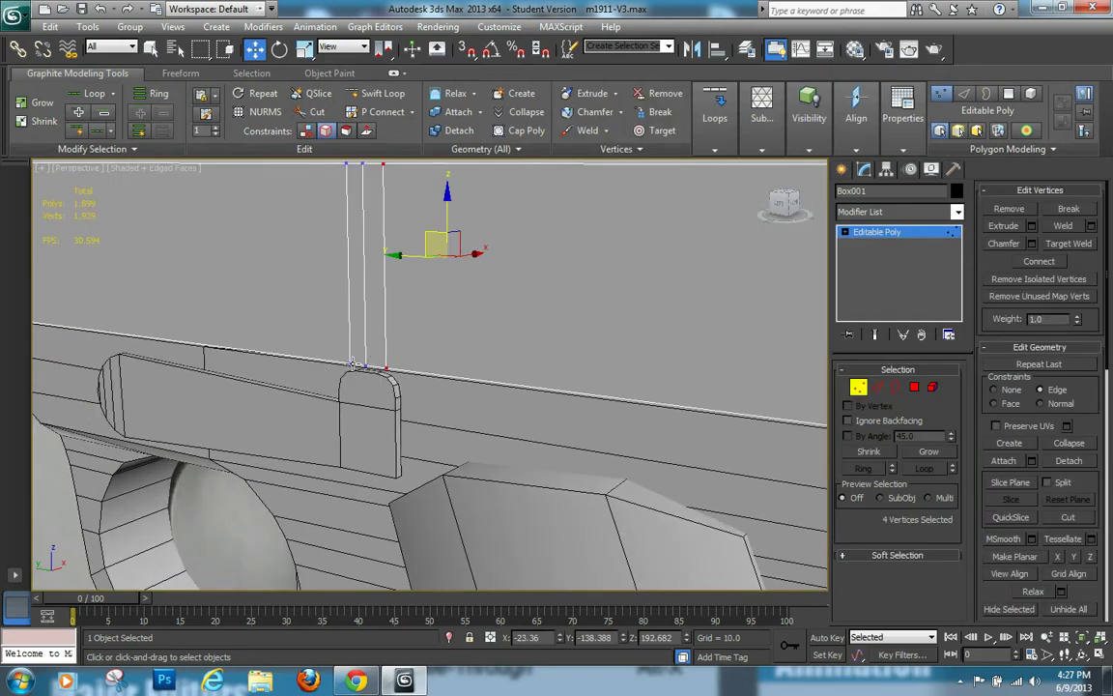
pyautogui.click(351, 362)
pyautogui.moveTo(348, 305)
pyautogui.mouseDown()
pyautogui.moveTo(345, 278)
pyautogui.moveTo(351, 306)
pyautogui.moveTo(364, 289)
pyautogui.mouseUp()
pyautogui.click(367, 364)
pyautogui.click(386, 367)
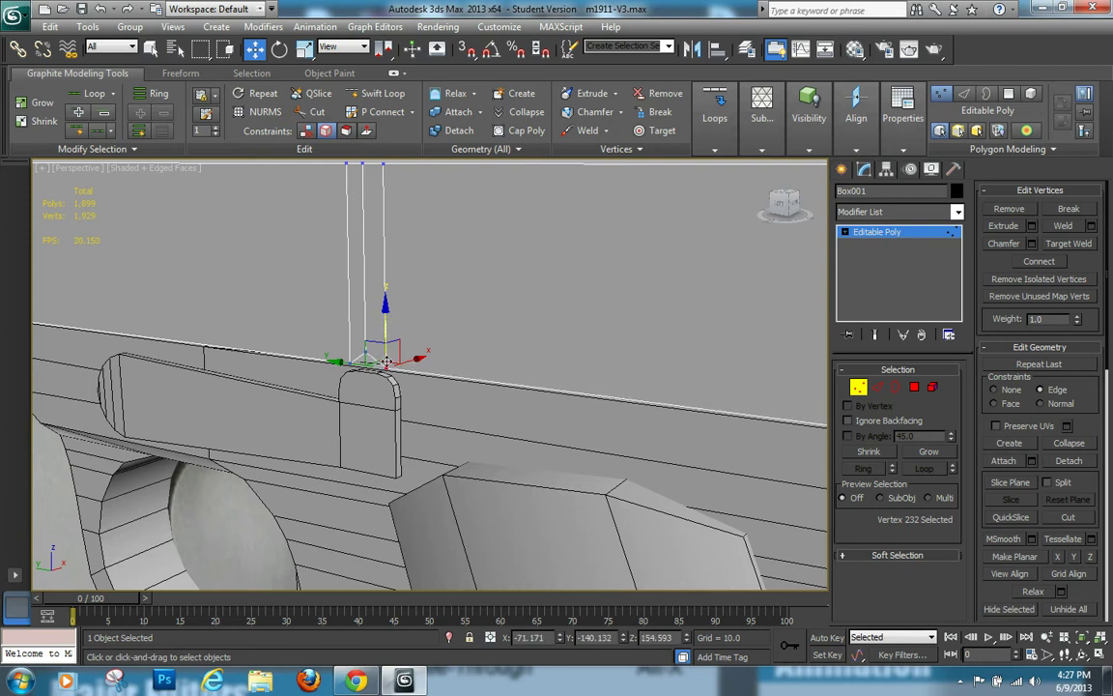
pyautogui.moveTo(389, 367); pyautogui.dragTo(461, 405, button='middle')
pyautogui.keyDown('alt'); pyautogui.moveTo(386, 345); pyautogui.dragTo(462, 347, button='middle'); pyautogui.keyUp('alt')
# Undo the slide's vertex edits, edge loops and backward move, and deselect the slide
pyautogui.hotkey('ctrl', 'z')
pyautogui.hotkey('ctrl', 'z')
pyautogui.hotkey('ctrl', 'z')
pyautogui.hotkey('ctrl', 'z')
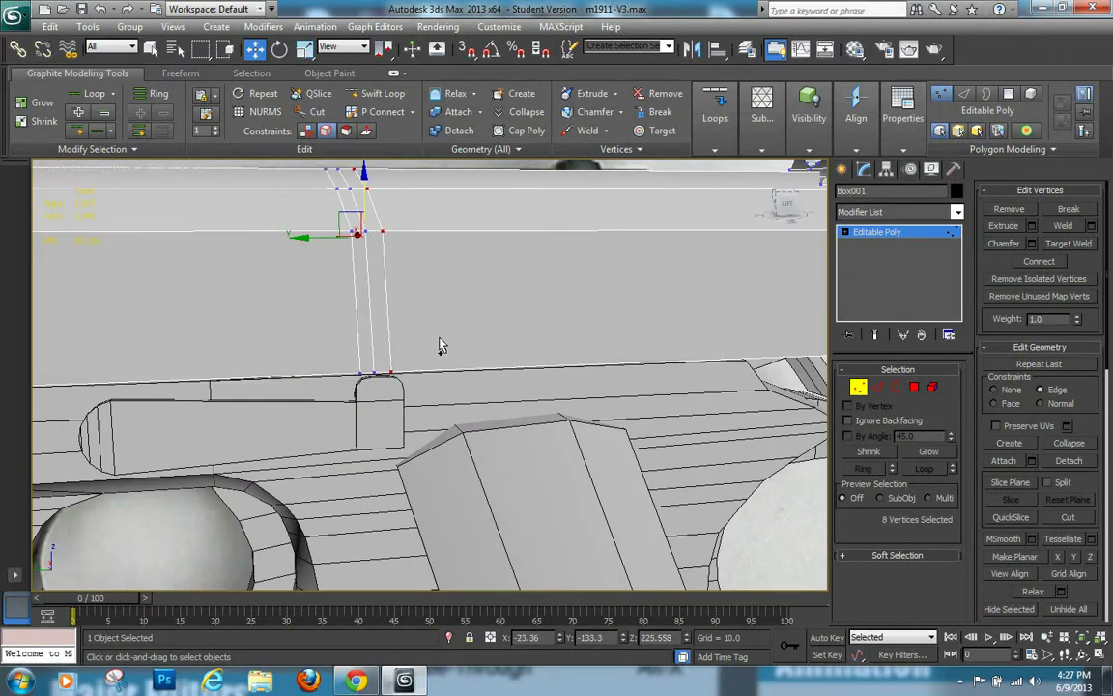
pyautogui.hotkey('ctrl', 'z')
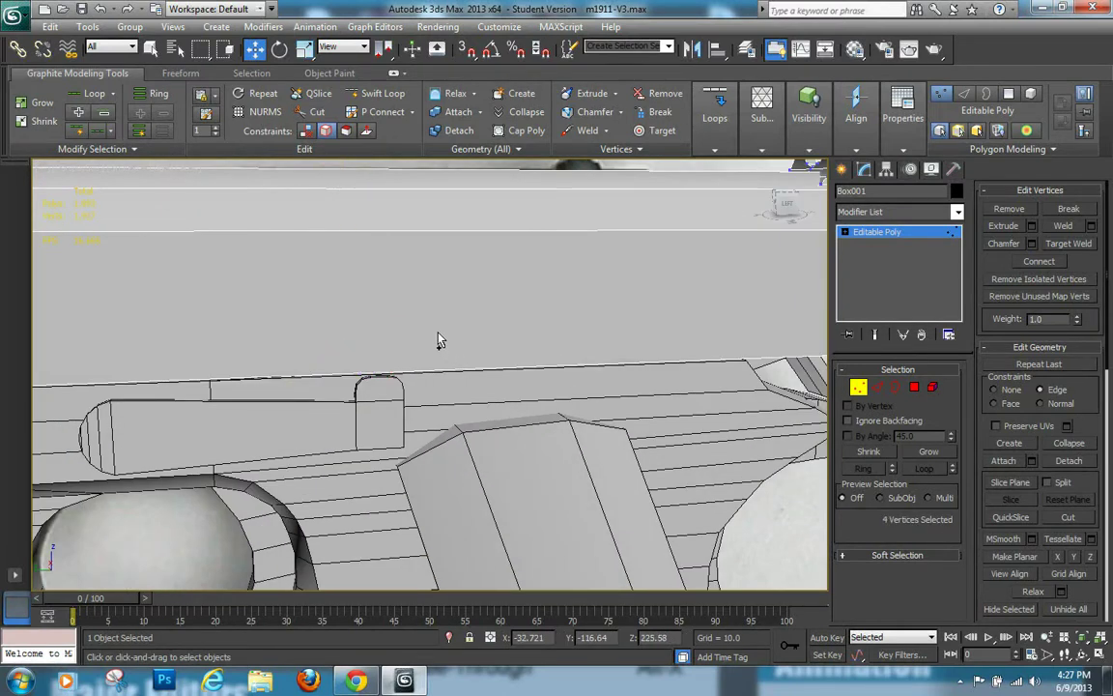
pyautogui.scroll(-5, 450, 372)
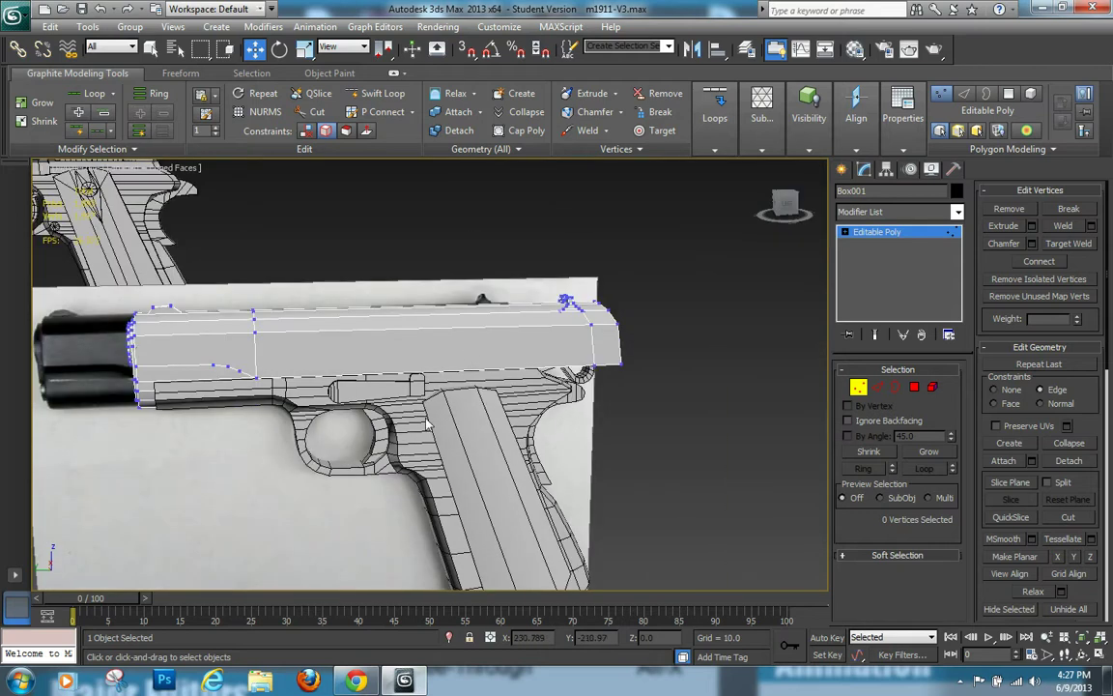
pyautogui.hotkey('ctrl', 'z')
pyautogui.press('1')
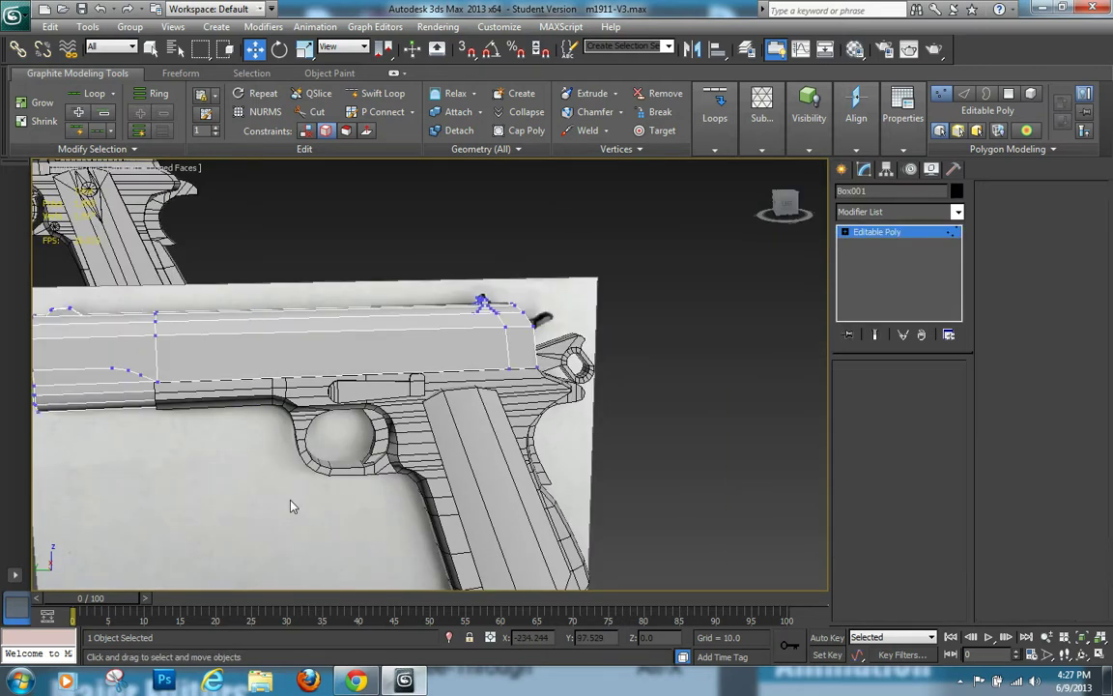
pyautogui.click(285, 510)
# Examine the pistol model from the front, side and rear against the reference image plane
pyautogui.moveTo(301, 470); pyautogui.dragTo(545, 474, button='middle')
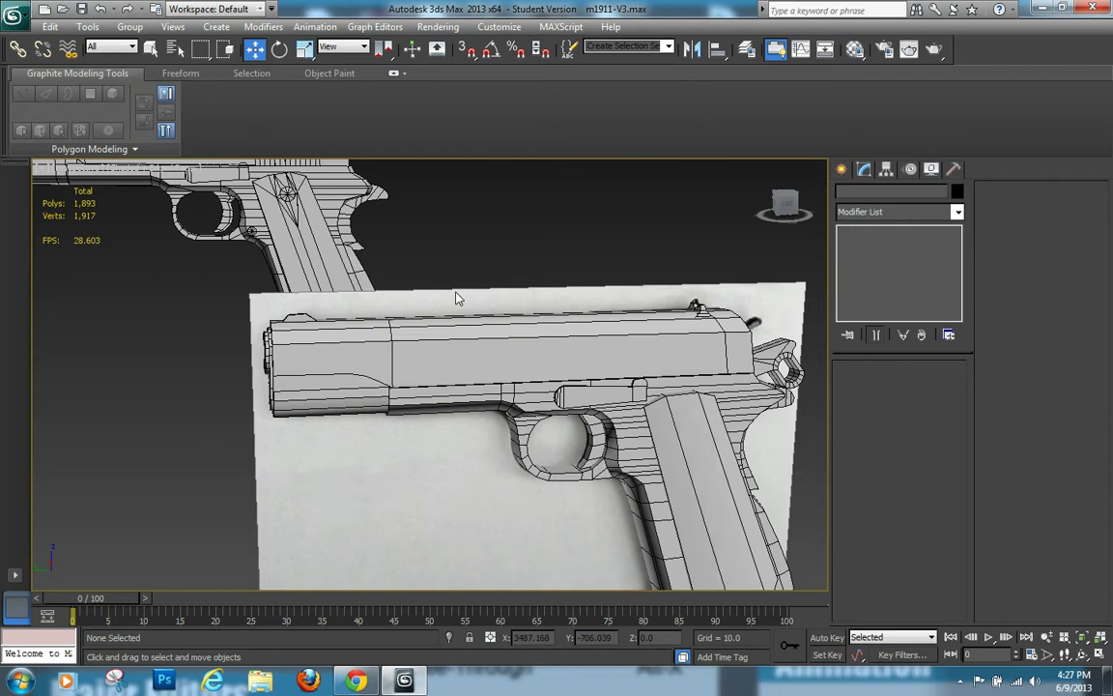
pyautogui.keyDown('alt'); pyautogui.moveTo(410, 327); pyautogui.dragTo(668, 413, button='middle'); pyautogui.keyUp('alt')
pyautogui.keyDown('alt'); pyautogui.moveTo(286, 420); pyautogui.dragTo(145, 310, button='middle'); pyautogui.keyUp('alt')
pyautogui.scroll(4, 291, 296)
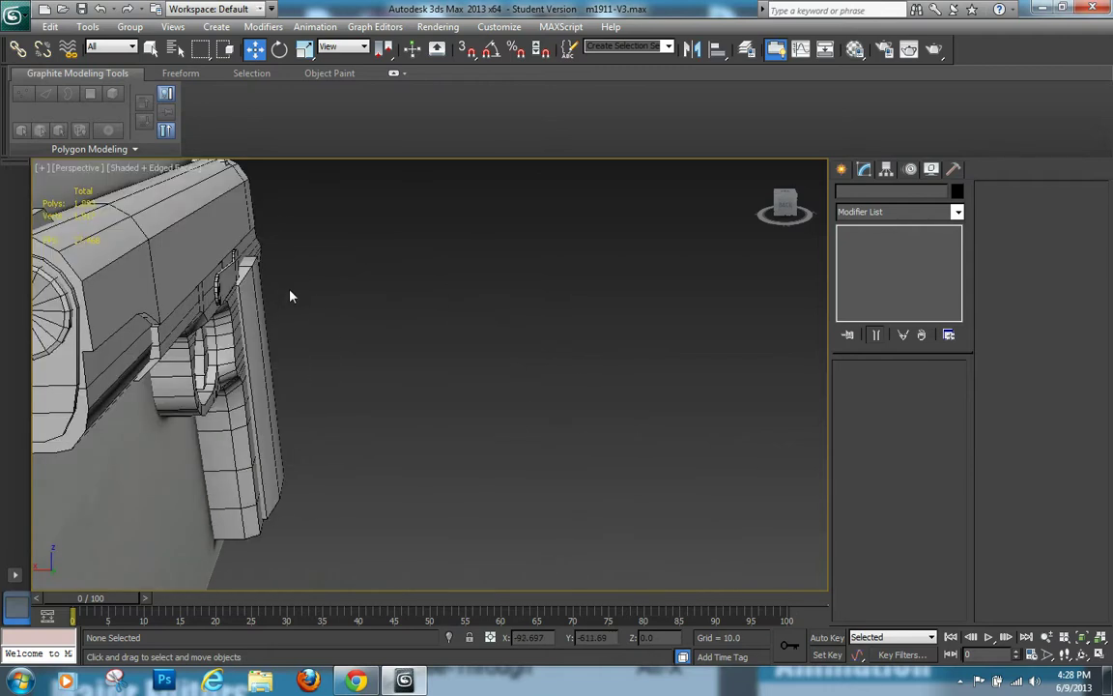
pyautogui.keyDown('alt'); pyautogui.moveTo(291, 296); pyautogui.dragTo(244, 373, button='middle'); pyautogui.keyUp('alt')
pyautogui.scroll(-5, 244, 373)
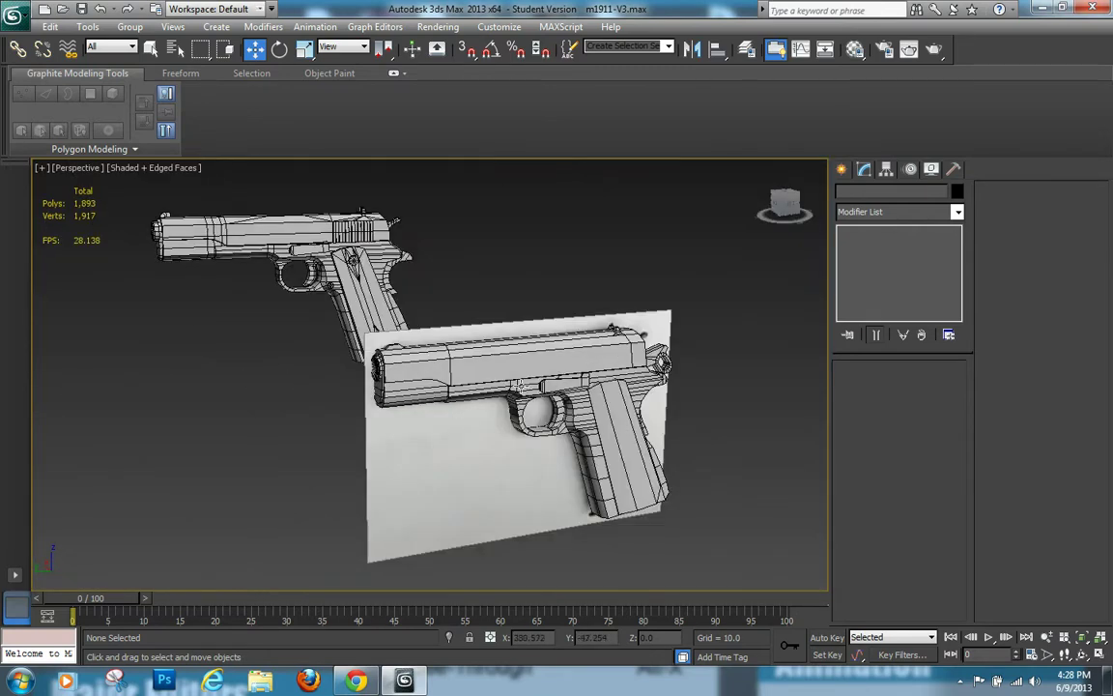
pyautogui.scroll(3, 352, 363)
pyautogui.moveTo(498, 367); pyautogui.dragTo(462, 365, button='middle')
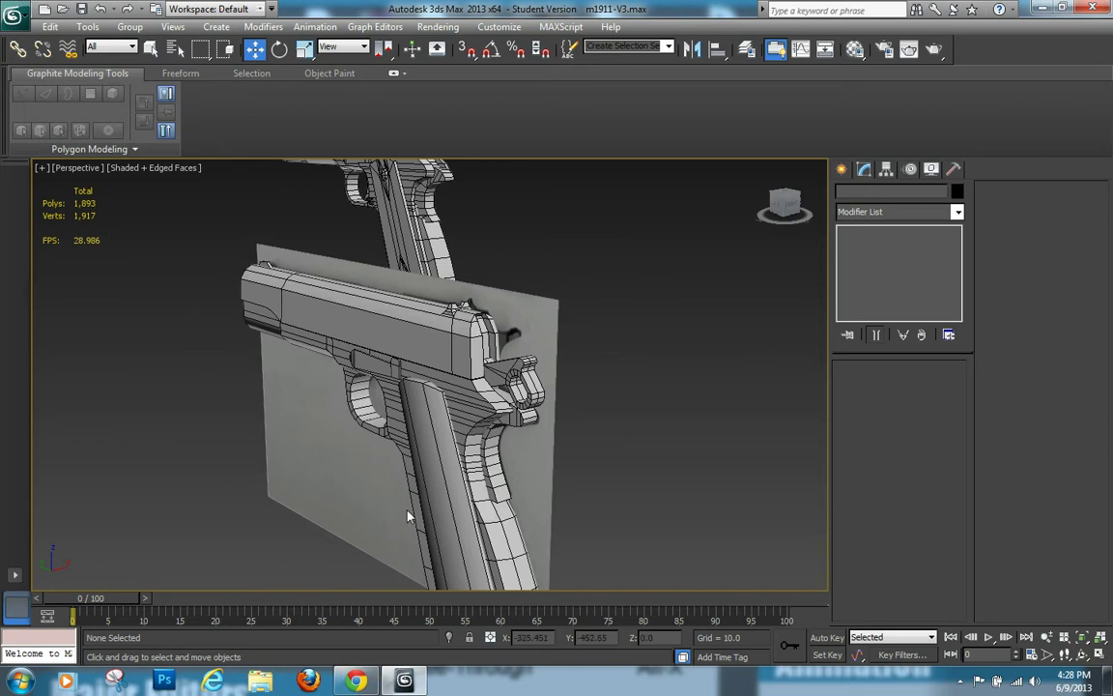
pyautogui.keyDown('alt'); pyautogui.moveTo(411, 499); pyautogui.dragTo(627, 381, button='middle'); pyautogui.keyUp('alt')
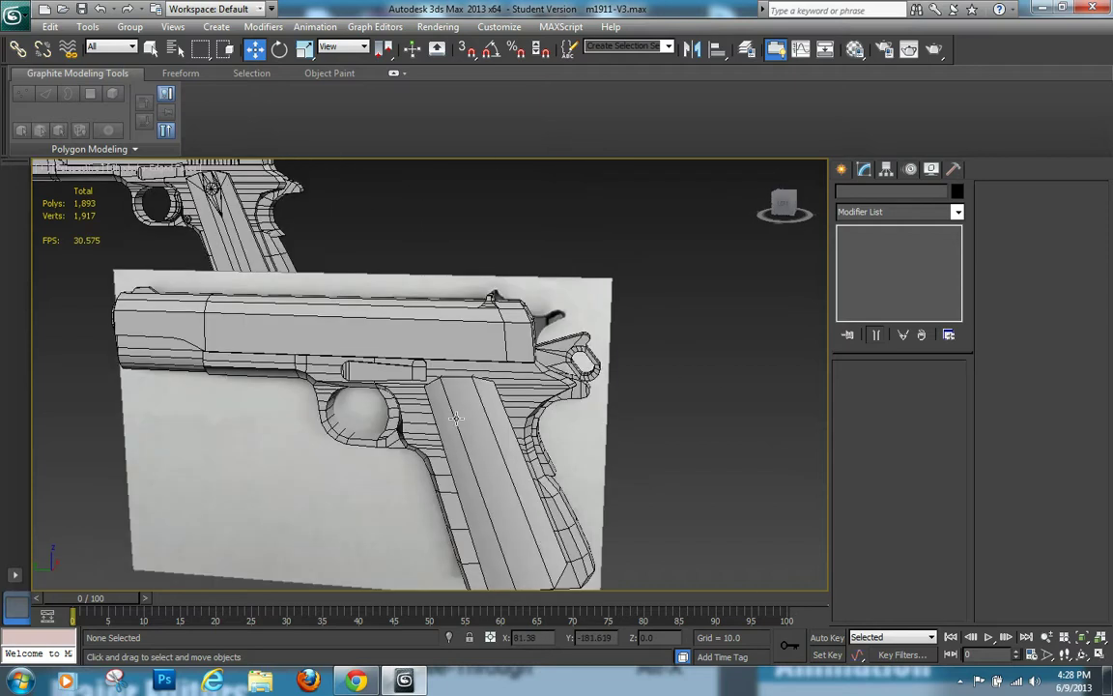
pyautogui.keyDown('alt'); pyautogui.moveTo(456, 418); pyautogui.dragTo(749, 353, button='middle'); pyautogui.keyUp('alt')
pyautogui.scroll(5, 577, 398)
pyautogui.moveTo(555, 494); pyautogui.dragTo(833, 235, button='middle')
pyautogui.scroll(-3, 649, 457)
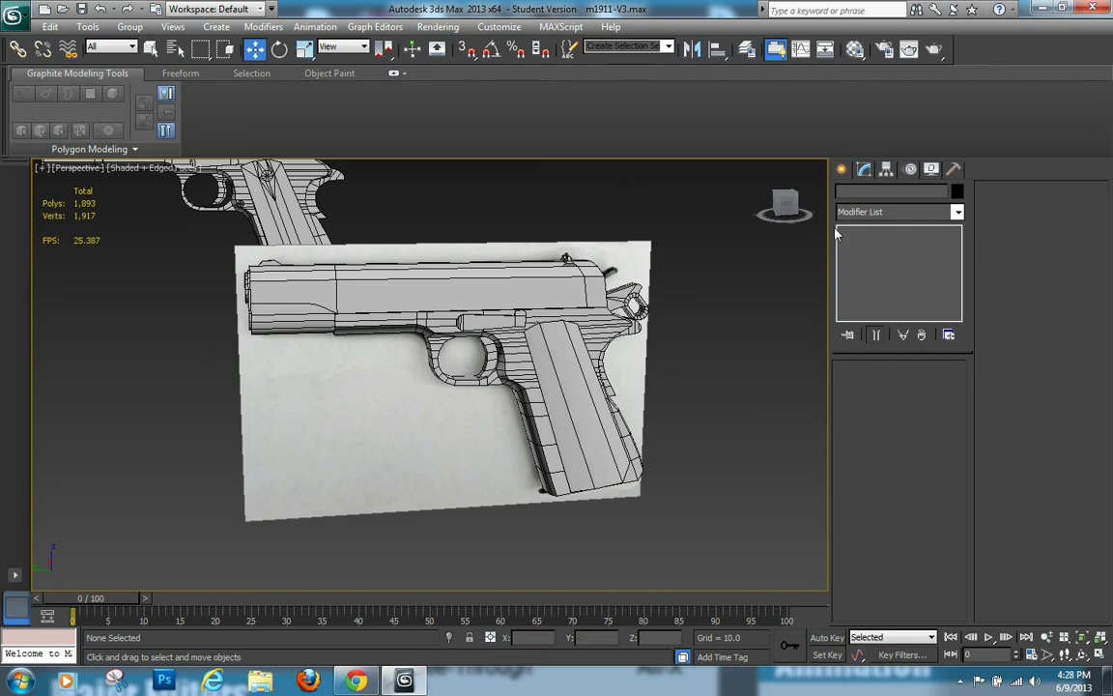
# Start creating a Cylinder primitive in the trigger guard area
pyautogui.click(841, 169)
pyautogui.click(888, 302)
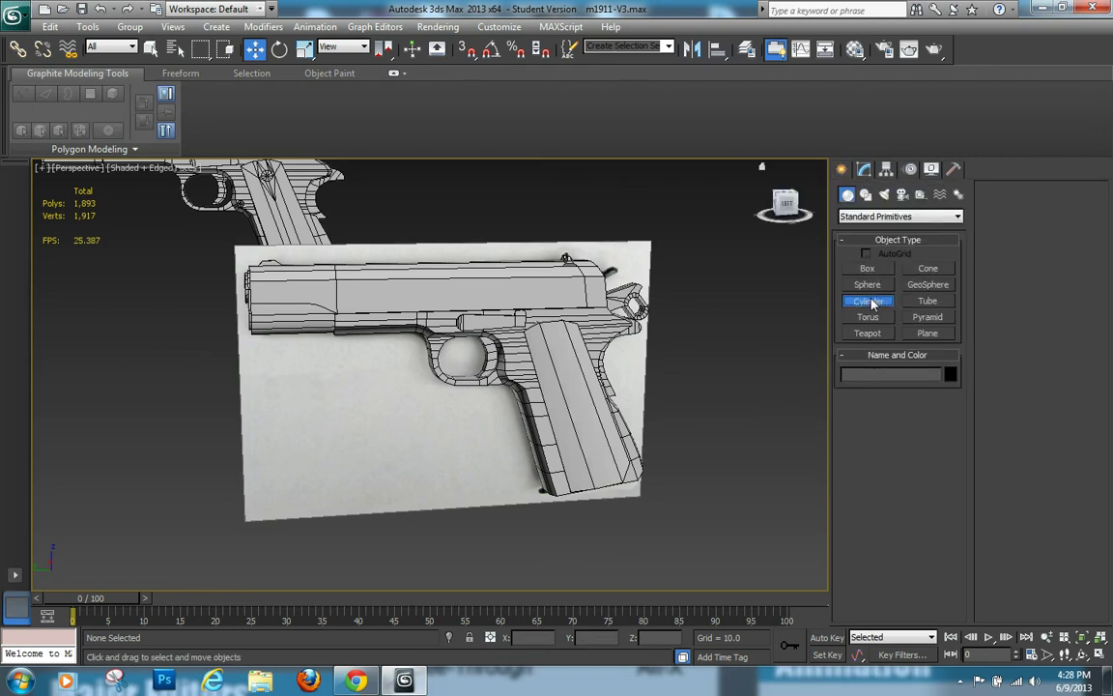
pyautogui.scroll(6, 526, 387)
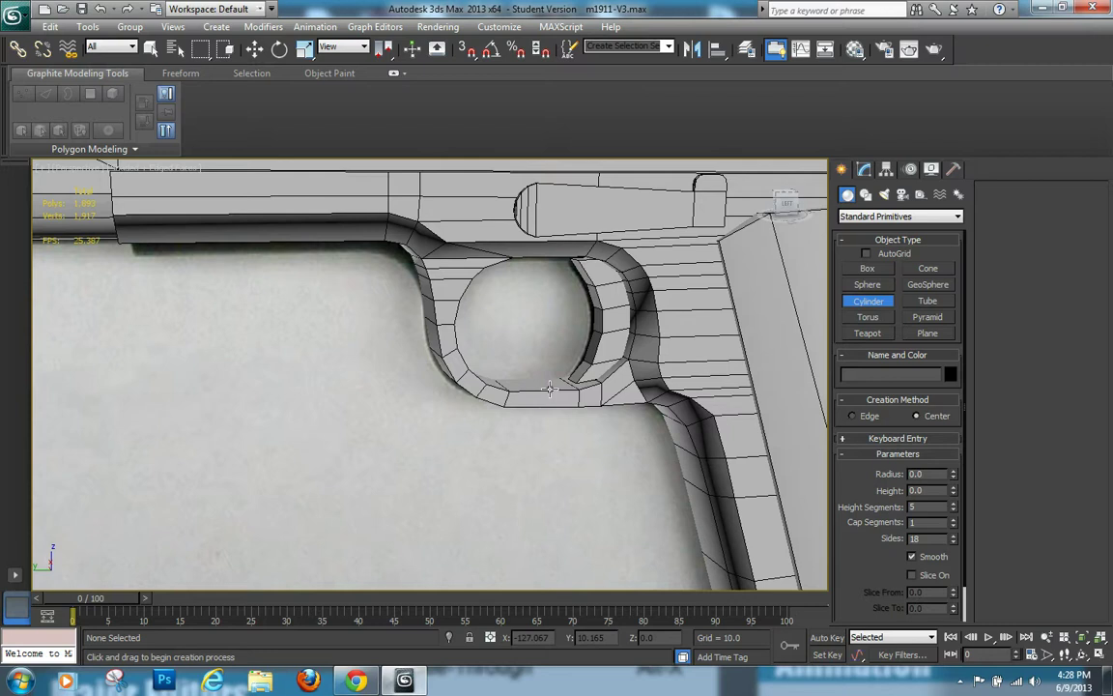
# Switch to Chrome, browse the m1911 image results and open a side-view photo of the pistol for reference
pyautogui.click(356, 681)
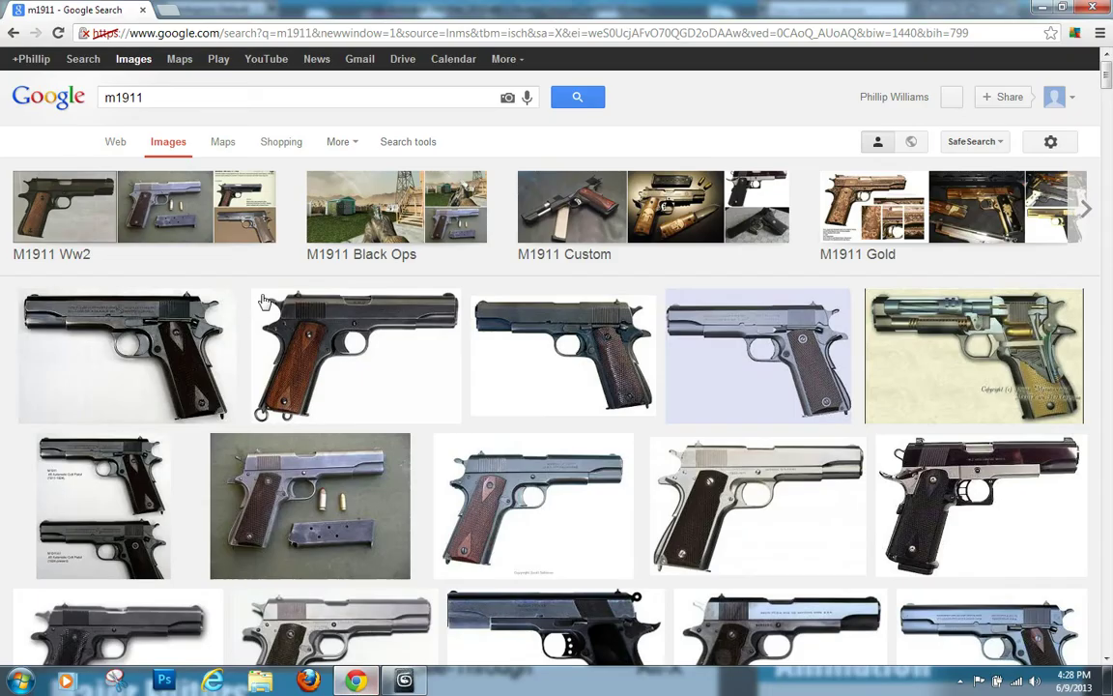
pyautogui.scroll(-1, 642, 386)
pyautogui.scroll(-1, 642, 386)
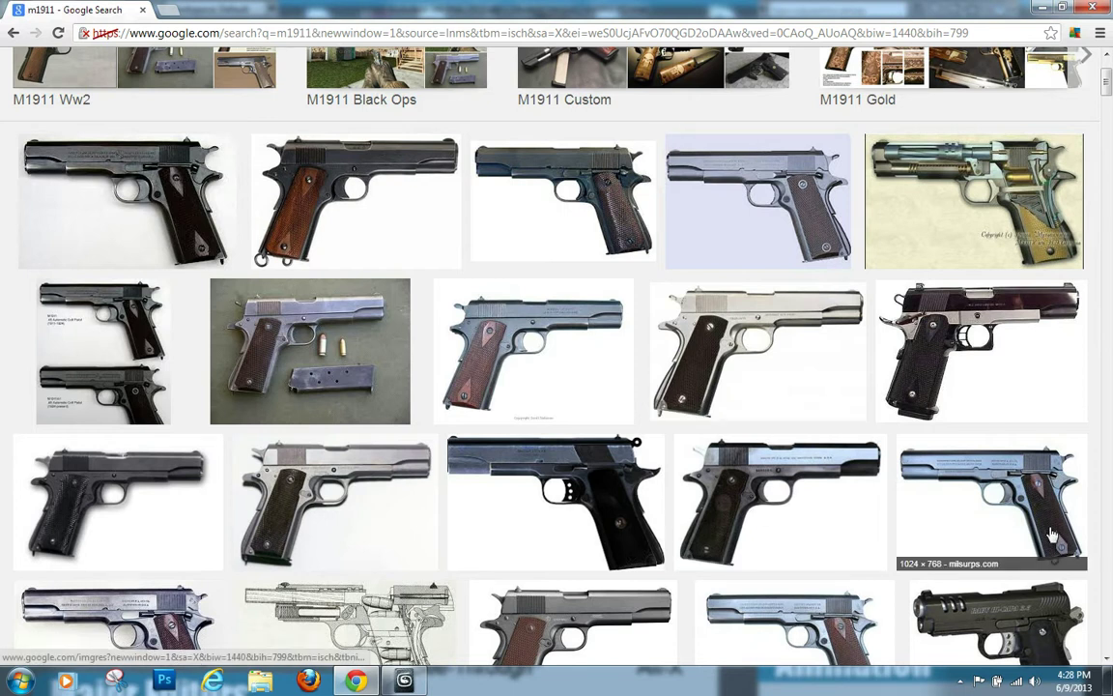
pyautogui.scroll(-3, 1019, 527)
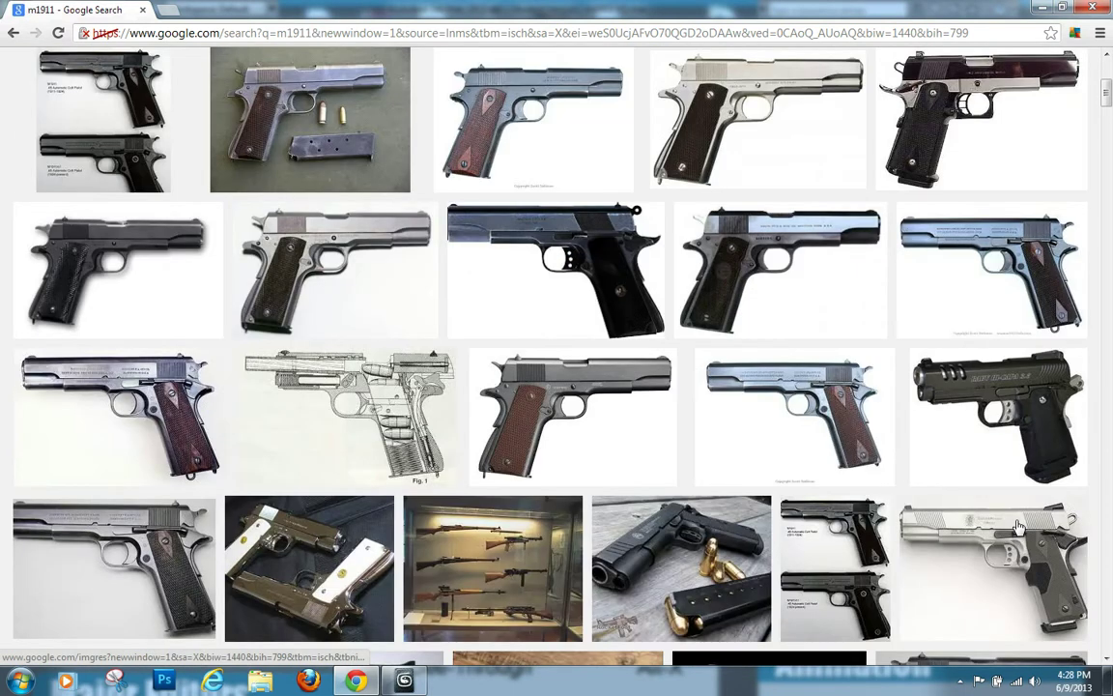
pyautogui.click(124, 541)
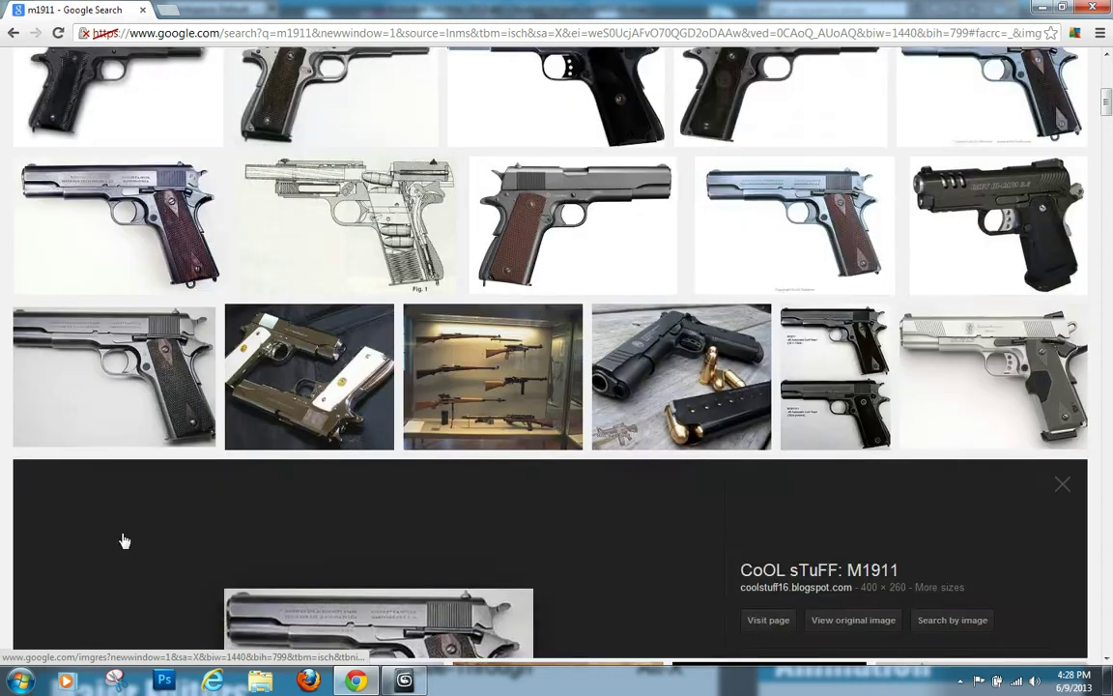
# Open the side-view pistol photo at its original size, and switch back to 3ds Max
pyautogui.click(831, 333)
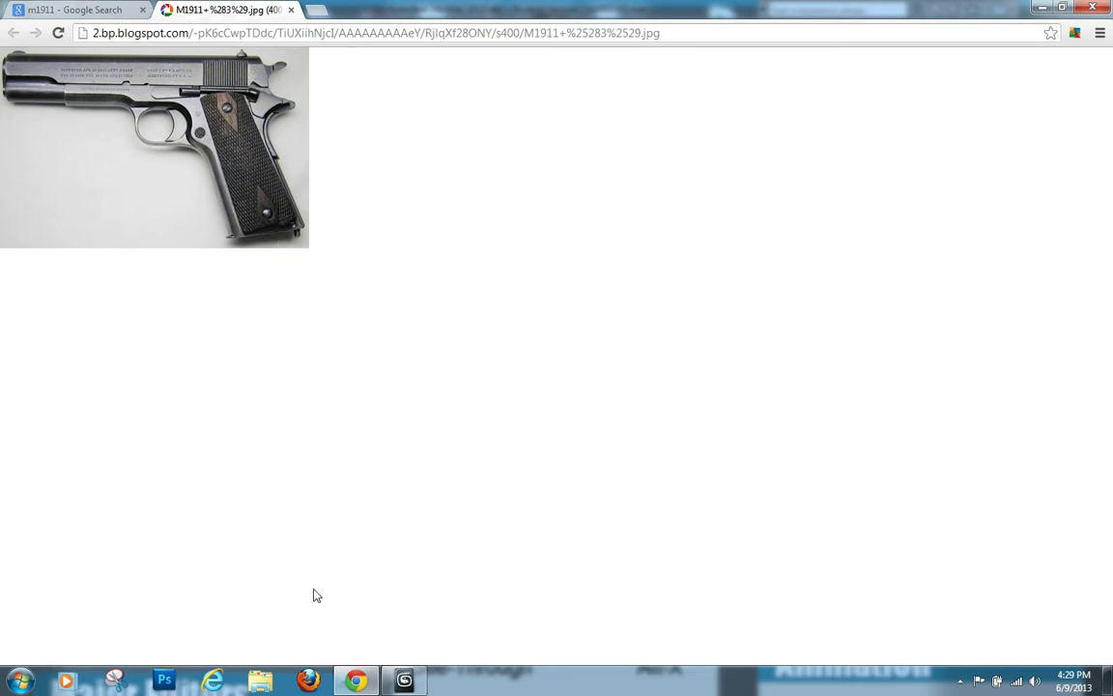
pyautogui.click(404, 681)
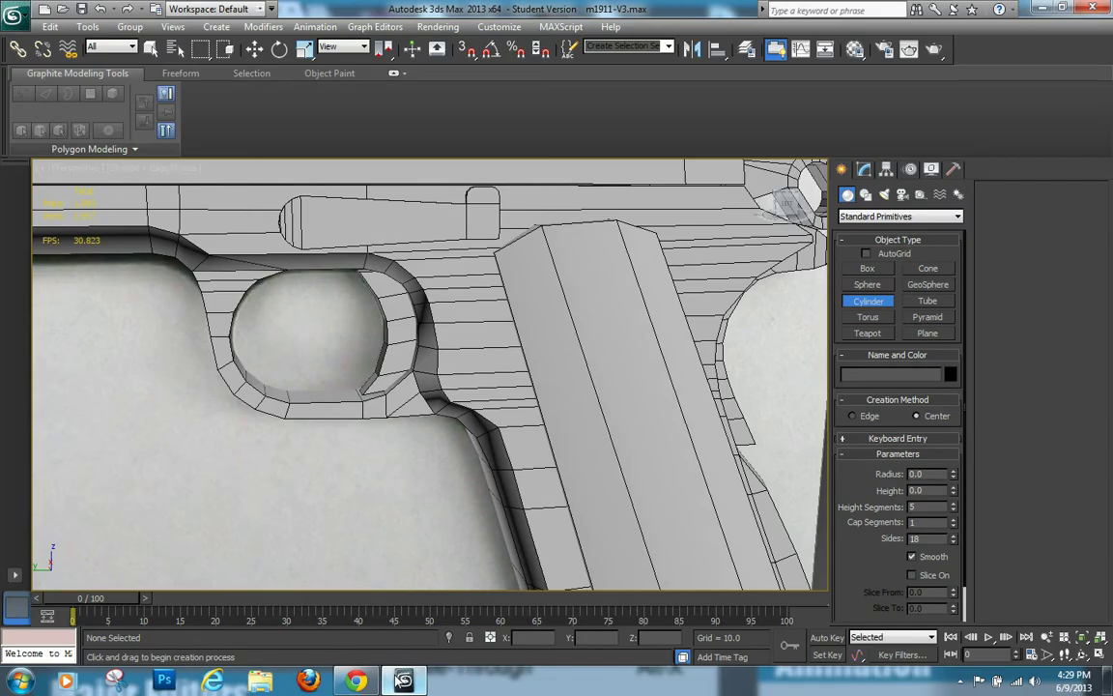
# Create an AutoGrid cylinder about 17 in radius and 33 high on the frame's side, between the trigger guard and the grip
pyautogui.click(866, 253)
pyautogui.scroll(-2, 425, 333)
pyautogui.scroll(-5, 415, 338)
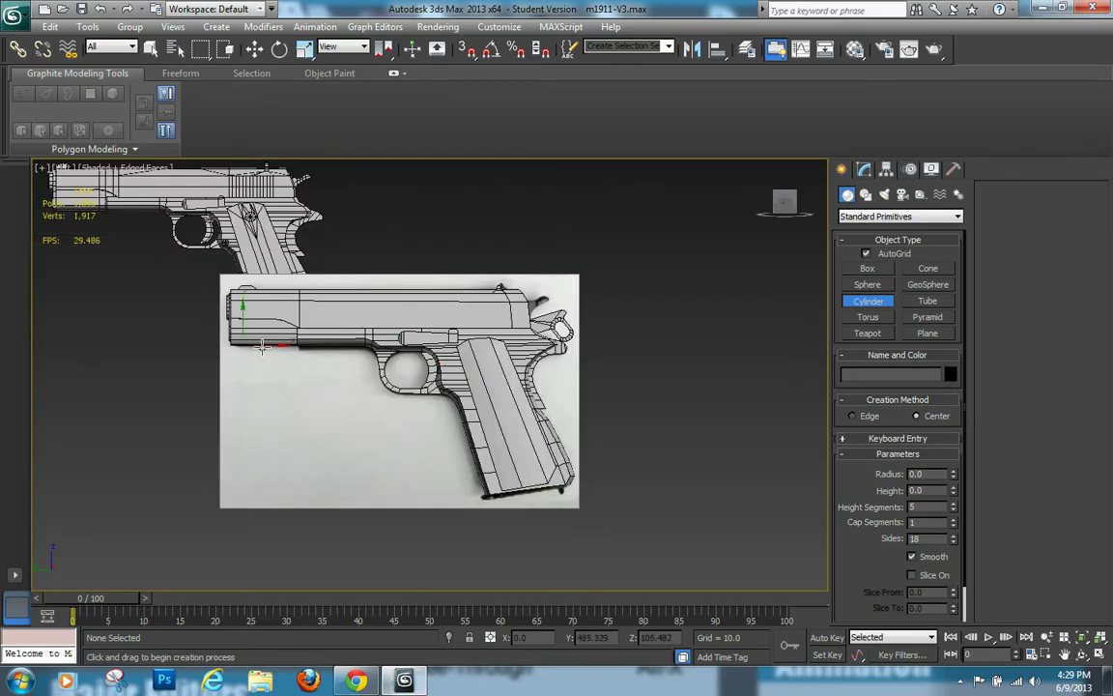
pyautogui.scroll(10, 420, 385)
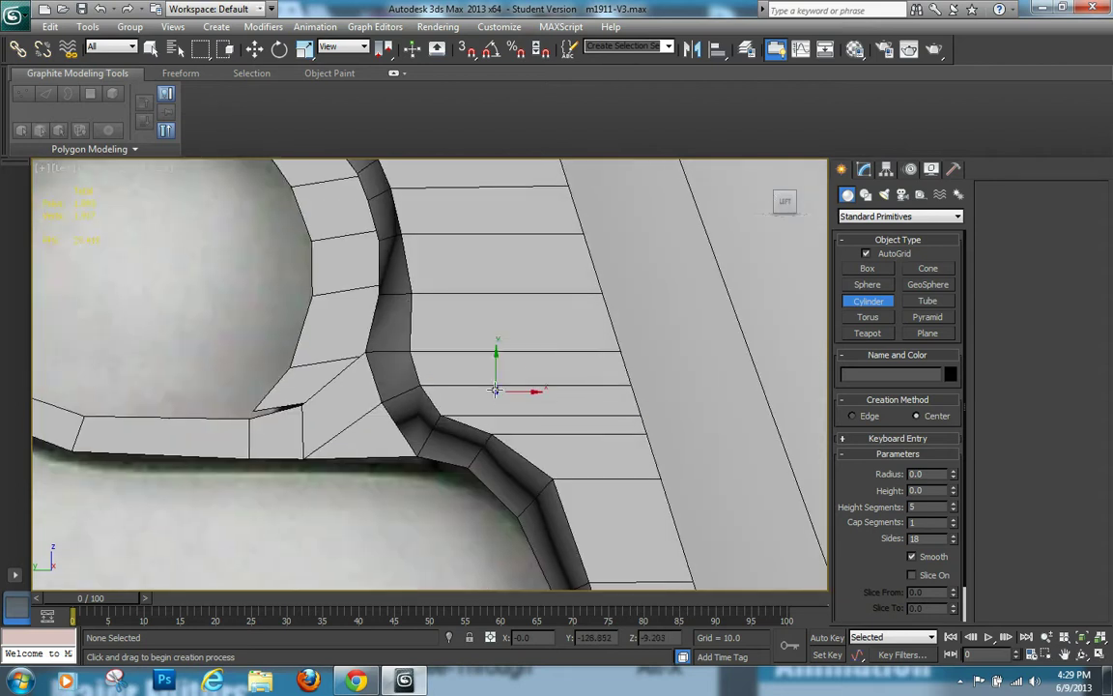
pyautogui.moveTo(491, 358); pyautogui.dragTo(515, 402)
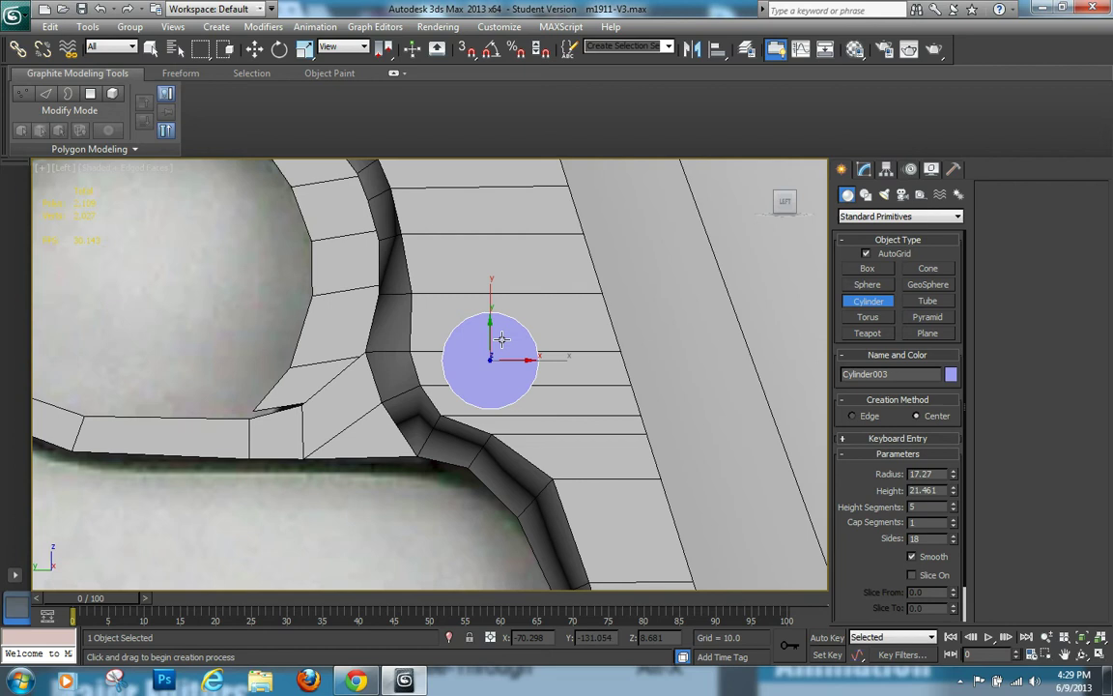
pyautogui.press('w')
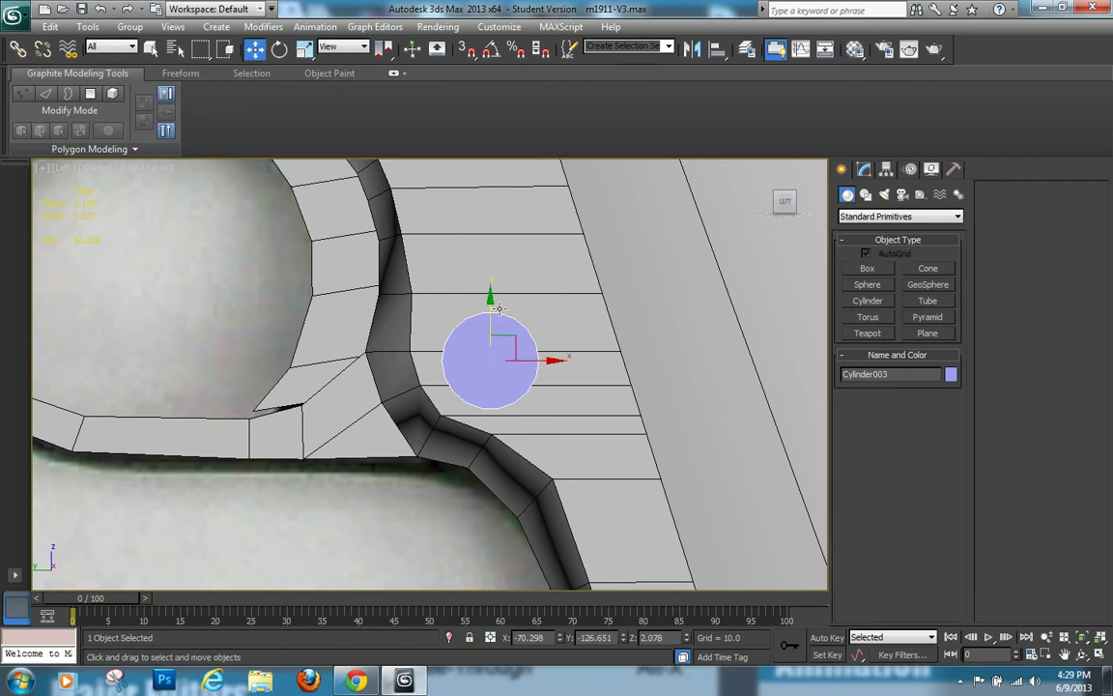
# Reduce the cylinder to a thin disc with a height of 3.418 and 1 height segment
pyautogui.press('p')
pyautogui.keyDown('alt'); pyautogui.moveTo(563, 382); pyautogui.dragTo(711, 389, button='middle'); pyautogui.keyUp('alt')
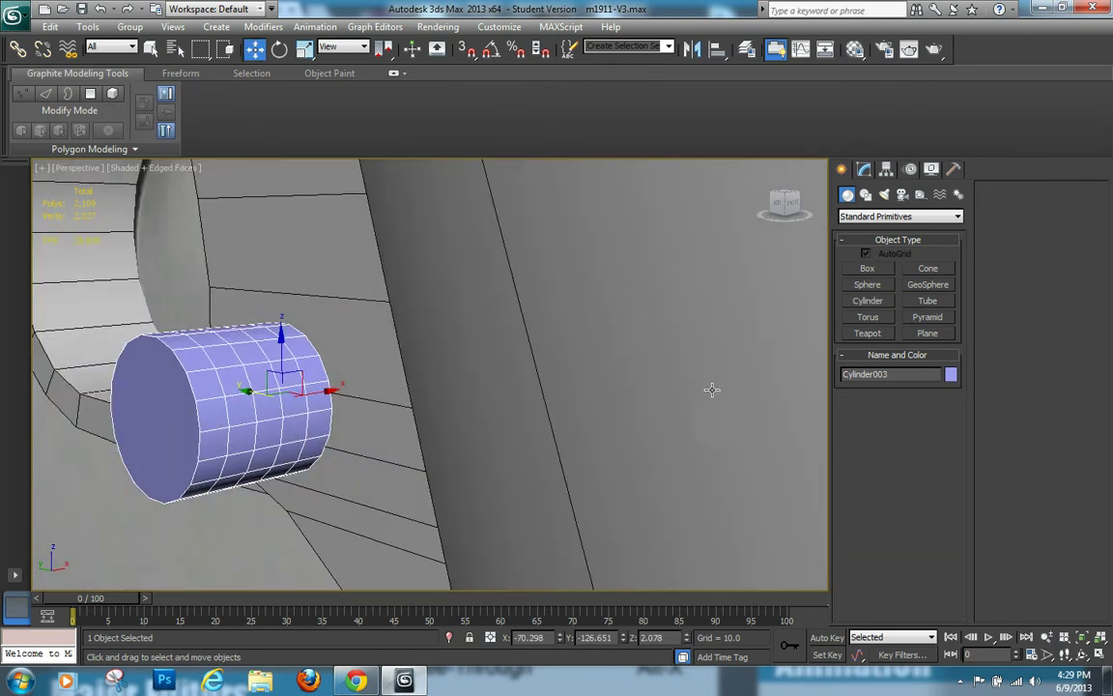
pyautogui.click(865, 170)
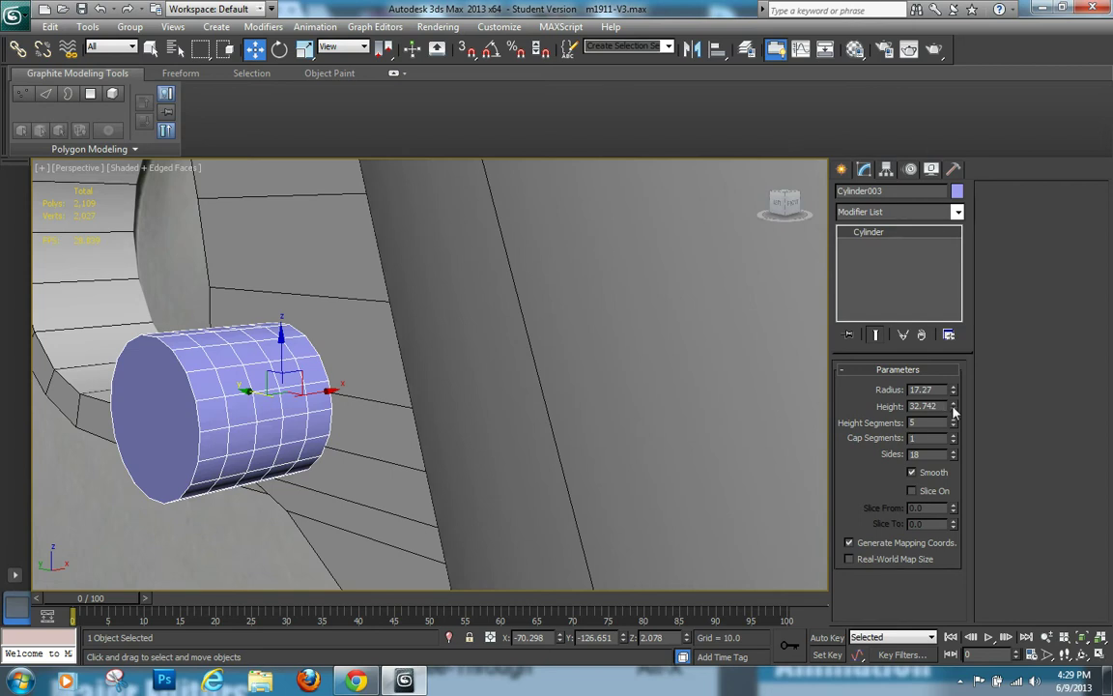
pyautogui.moveTo(953, 406); pyautogui.dragTo(956, 471)
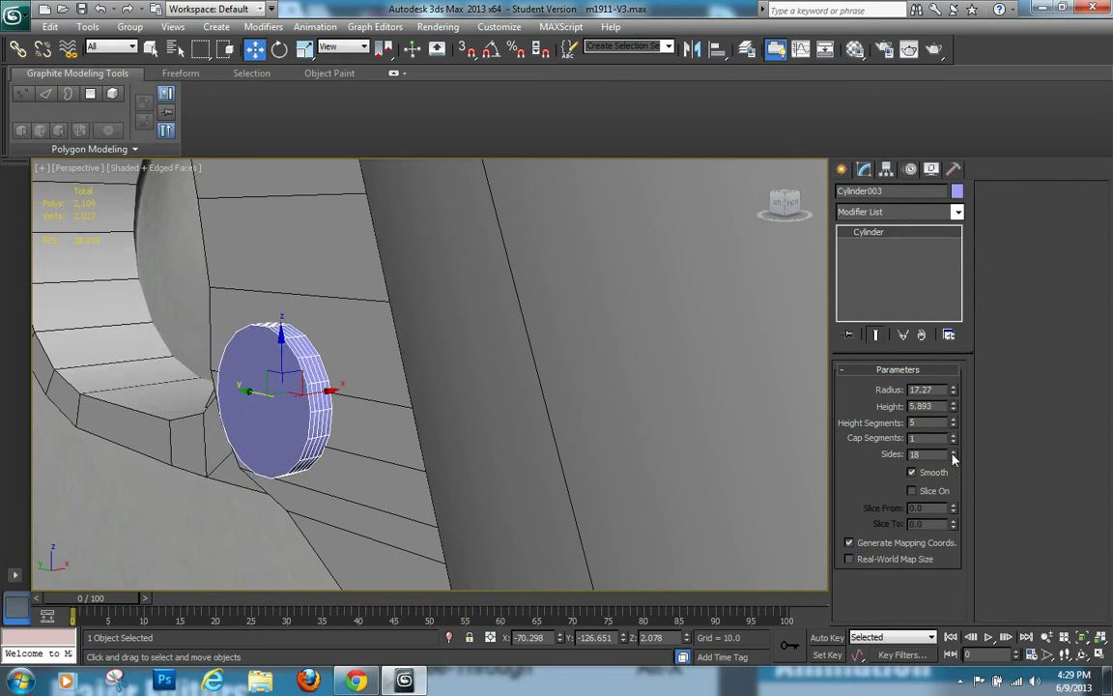
pyautogui.rightClick(955, 425)
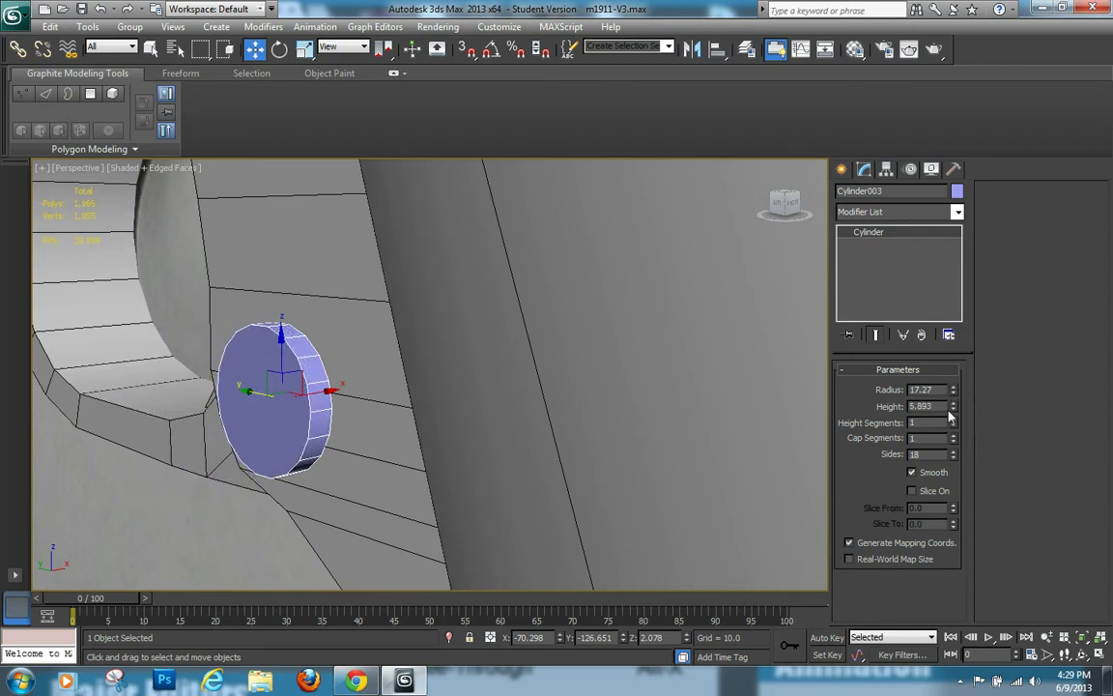
pyautogui.moveTo(953, 406); pyautogui.dragTo(955, 435)
# Scale the disc behind the trigger guard down uniformly to about 71.6 percent
pyautogui.keyDown('alt'); pyautogui.moveTo(467, 435); pyautogui.dragTo(548, 420, button='middle'); pyautogui.keyUp('alt')
pyautogui.scroll(-6, 557, 422)
pyautogui.scroll(4, 548, 419)
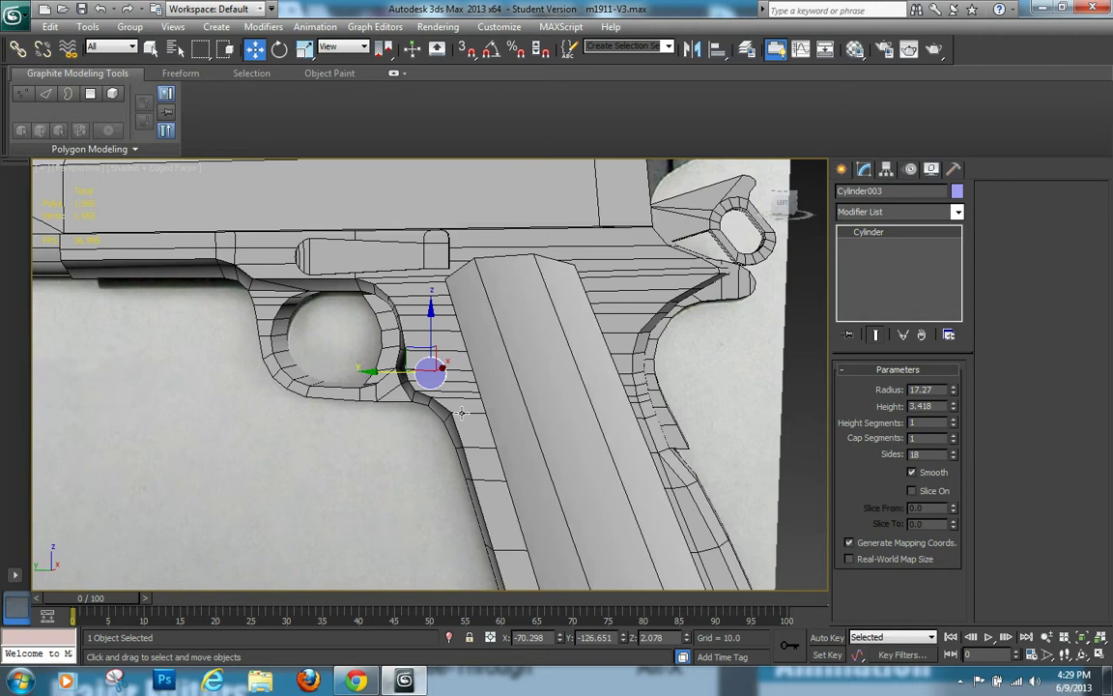
pyautogui.press('r')
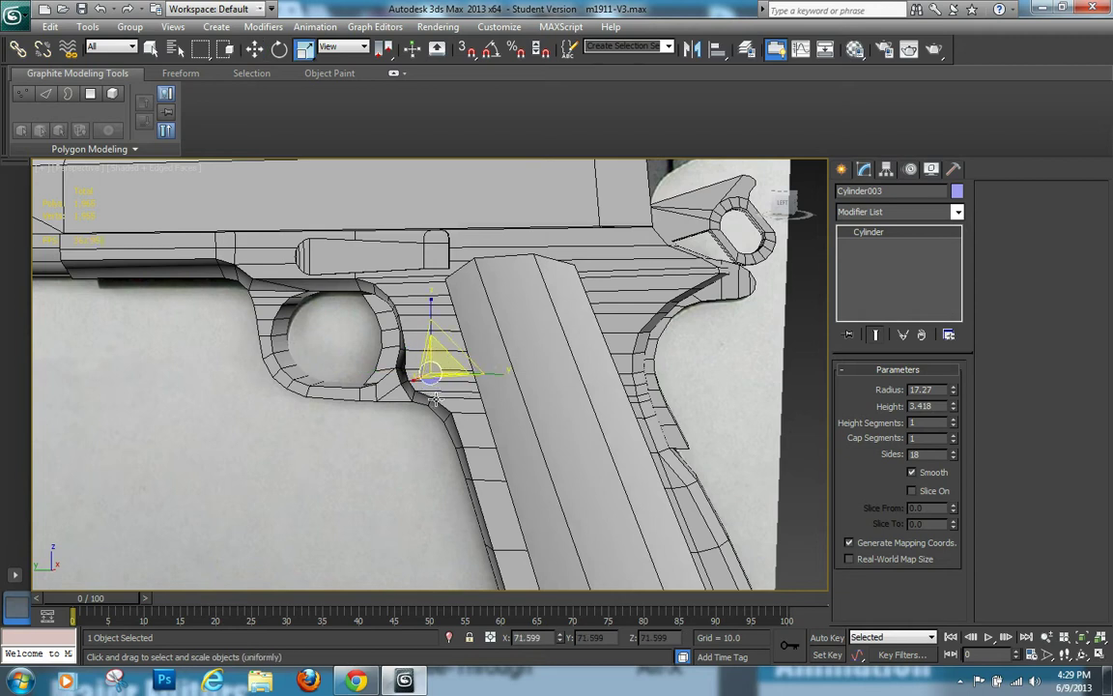
# Set the disc's object color to black and assign it the 01 - Default material
pyautogui.scroll(3, 434, 372)
pyautogui.moveTo(444, 398); pyautogui.dragTo(401, 441, button='middle')
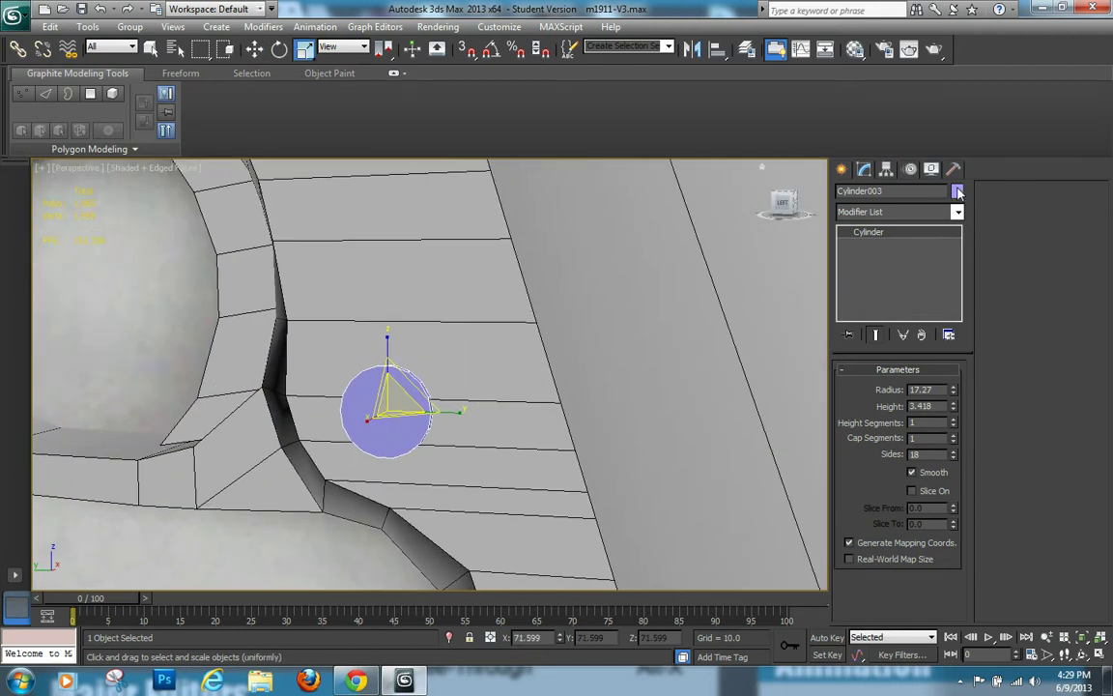
pyautogui.click(957, 191)
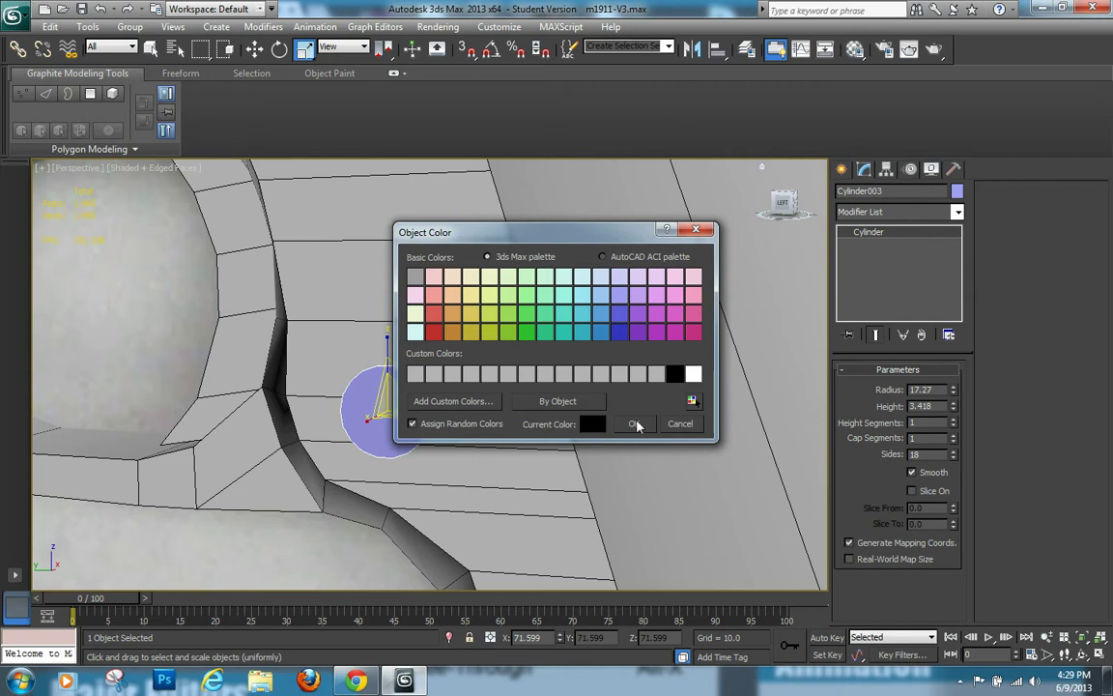
pyautogui.click(634, 424)
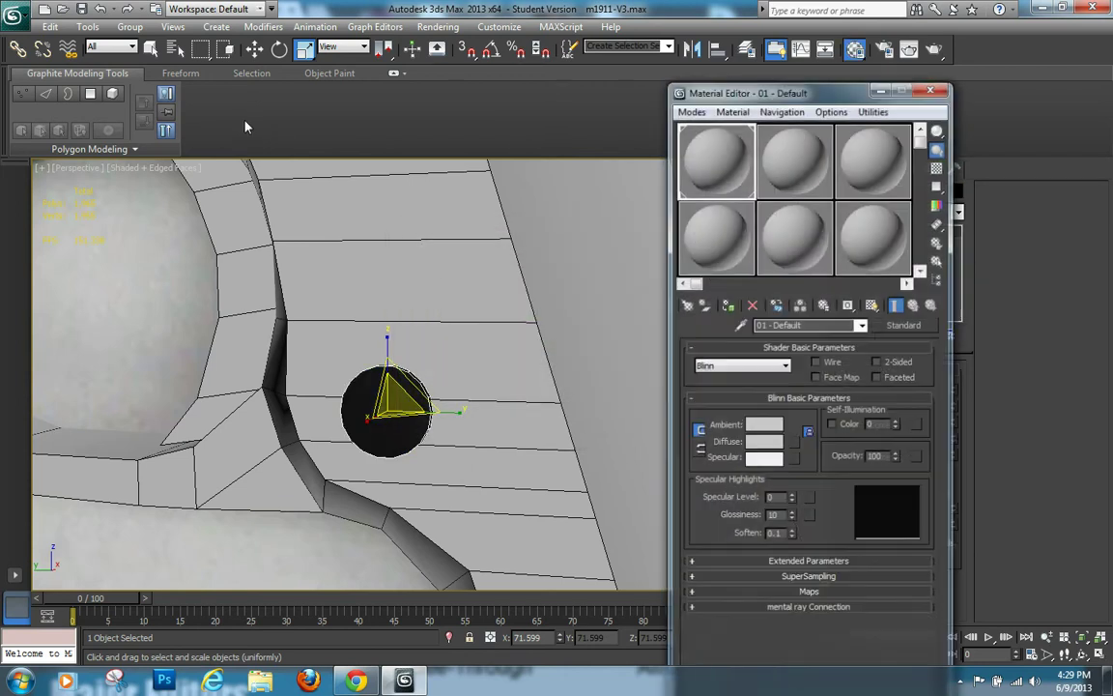
pyautogui.moveTo(372, 417); pyautogui.dragTo(380, 413)
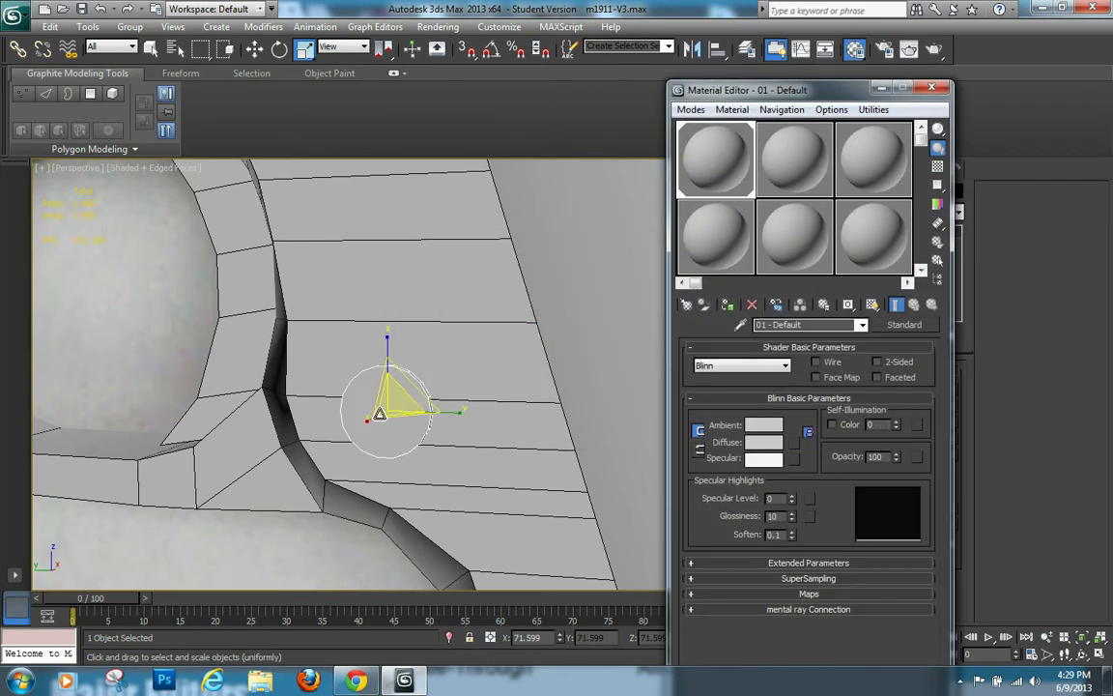
pyautogui.click(882, 89)
# Convert the disc to an Editable Poly and extrude its outer cap polygon slightly outward
pyautogui.rightClick(889, 230)
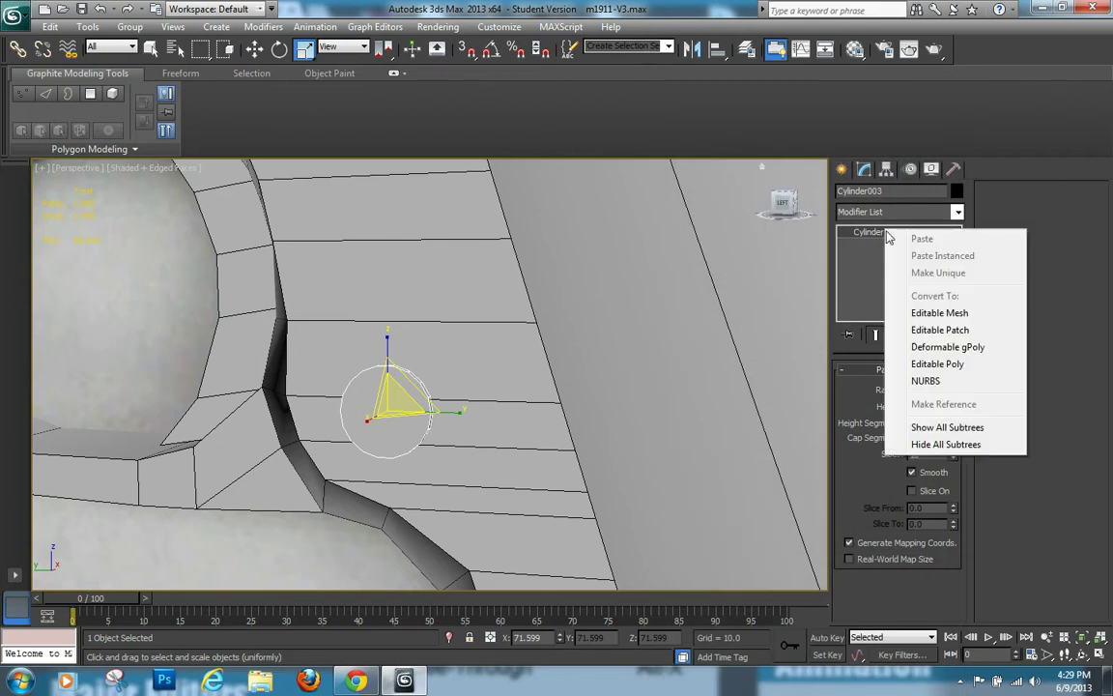
pyautogui.click(937, 364)
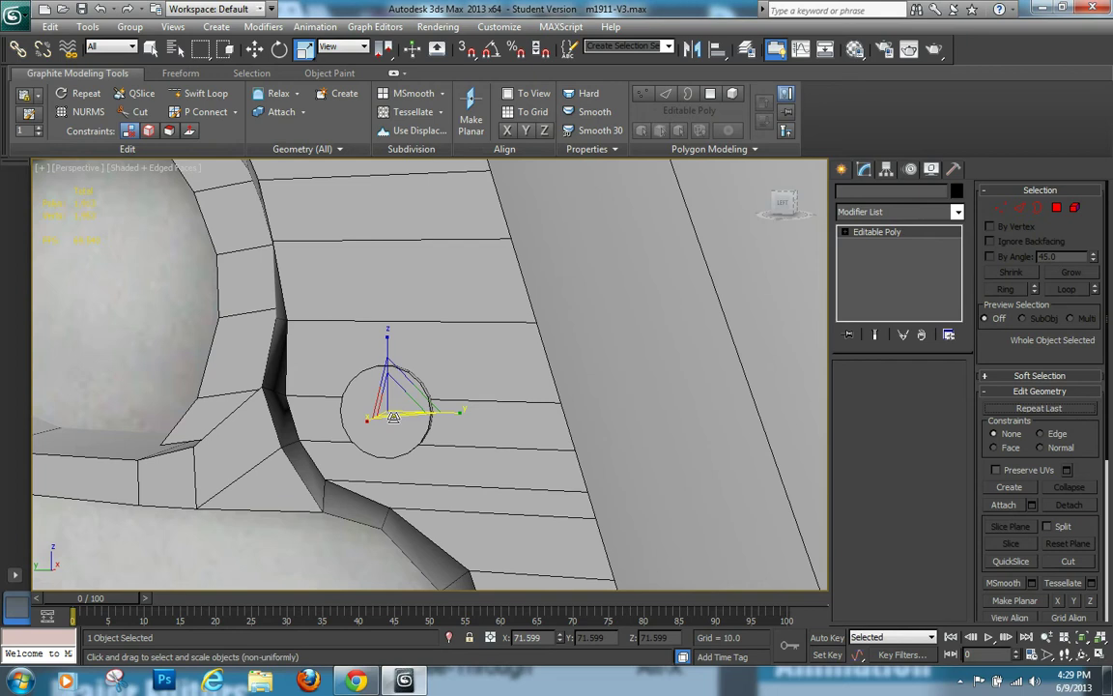
pyautogui.click(916, 388)
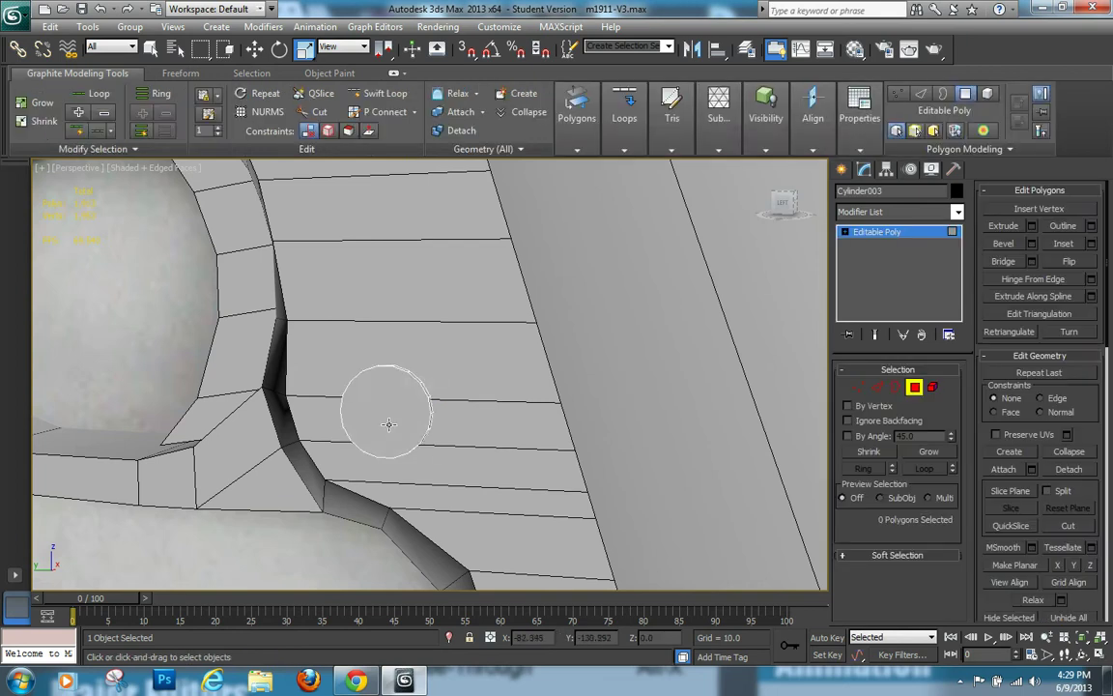
pyautogui.click(386, 421)
pyautogui.click(1010, 228)
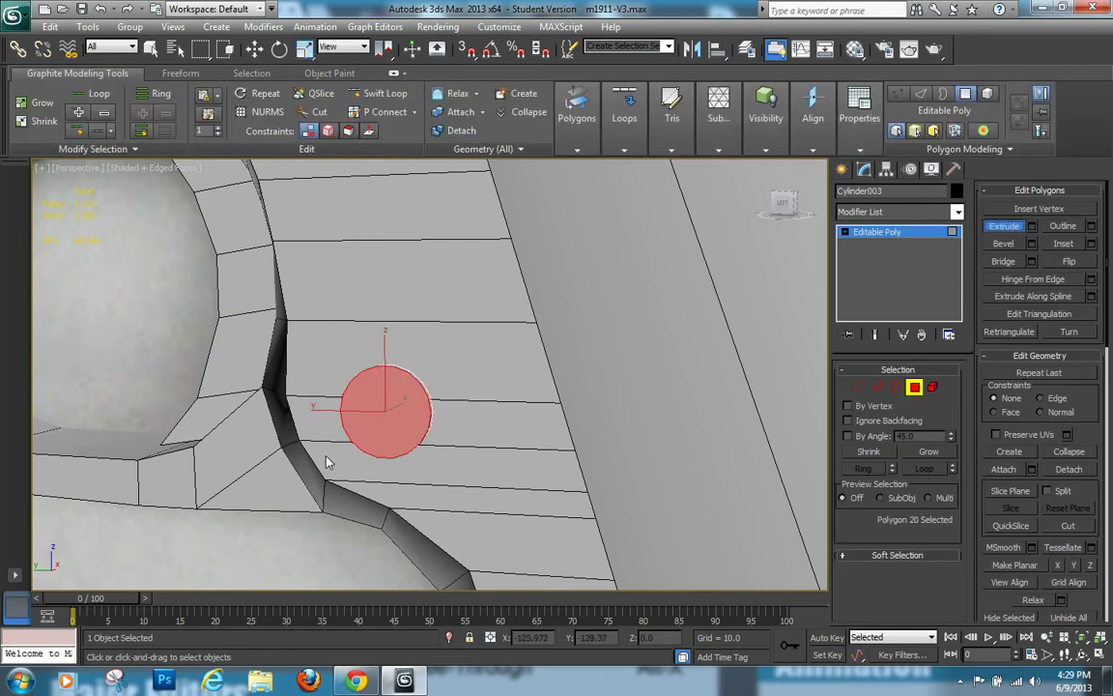
pyautogui.moveTo(380, 422); pyautogui.dragTo(416, 396)
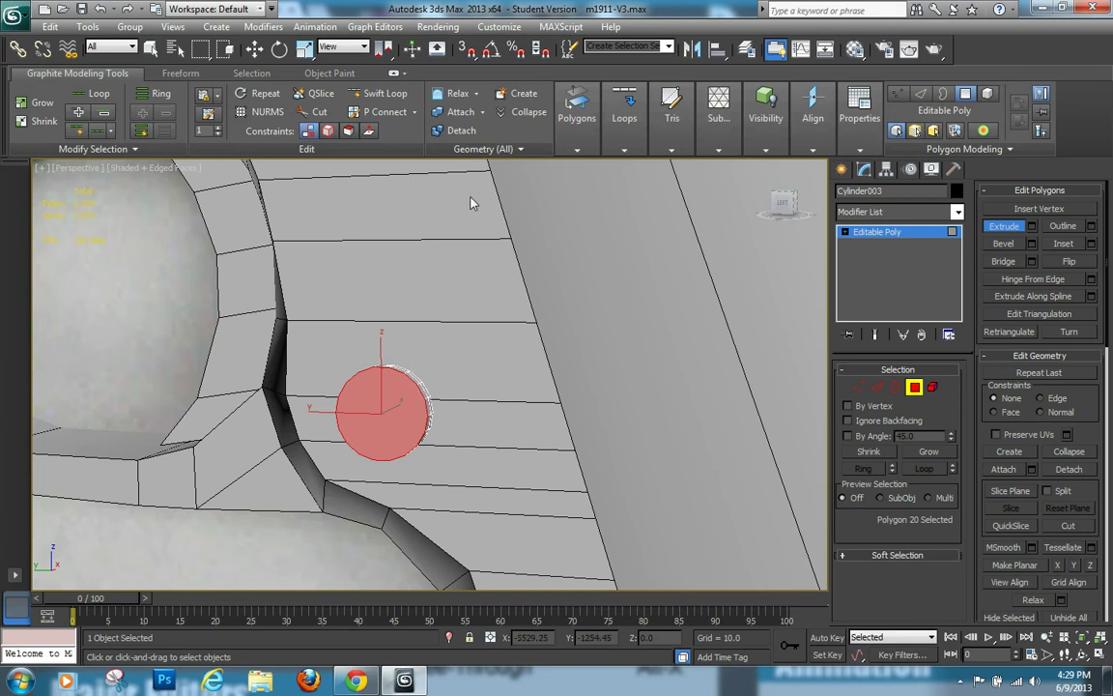
# Collapse the disc's extruded cap into a center point and move that vertex slightly inward to flatten the cone
pyautogui.click(529, 113)
pyautogui.keyDown('alt'); pyautogui.moveTo(421, 302); pyautogui.dragTo(396, 333, button='middle'); pyautogui.keyUp('alt')
pyautogui.scroll(5, 531, 343)
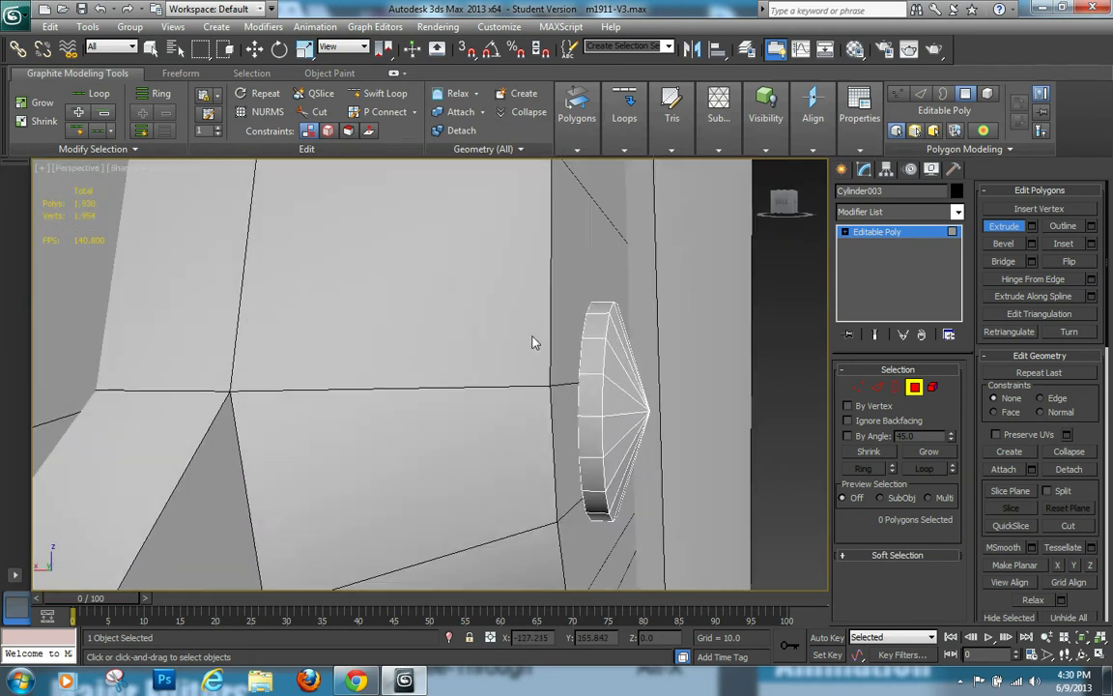
pyautogui.moveTo(532, 343); pyautogui.dragTo(378, 344, button='middle')
pyautogui.press('1')
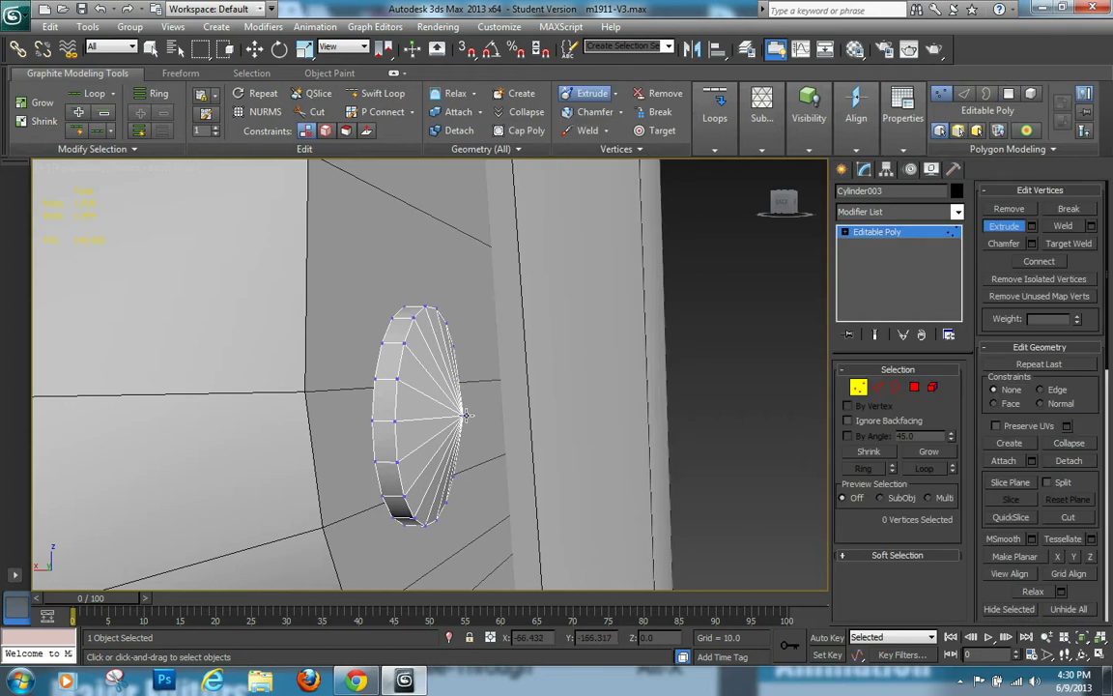
pyautogui.click(464, 414)
pyautogui.press('w')
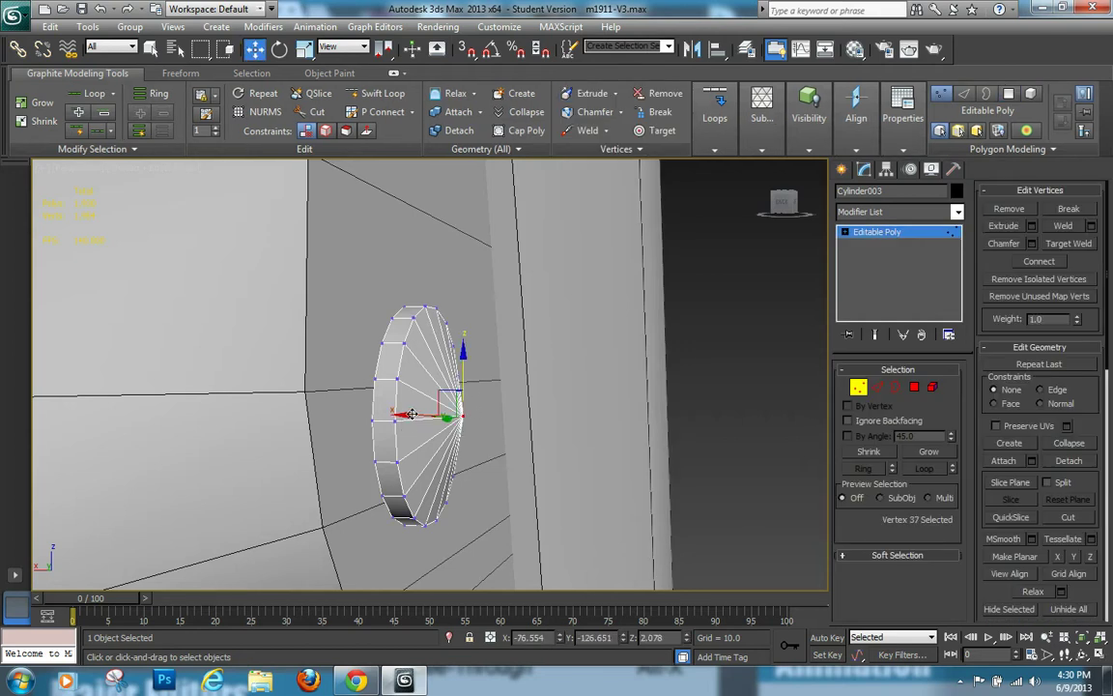
pyautogui.moveTo(409, 416)
pyautogui.mouseDown()
pyautogui.moveTo(370, 418)
pyautogui.moveTo(398, 422)
pyautogui.mouseUp()
pyautogui.keyDown('alt'); pyautogui.moveTo(570, 396); pyautogui.dragTo(373, 378, button='middle'); pyautogui.keyUp('alt')
pyautogui.scroll(-3, 490, 426)
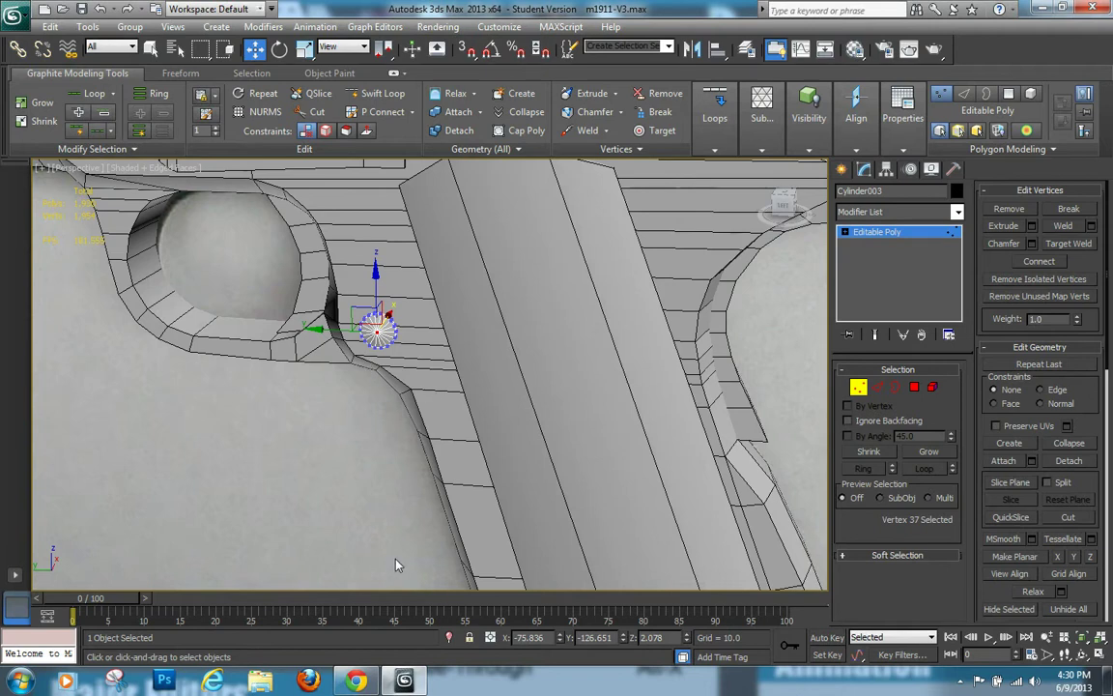
pyautogui.click(401, 527)
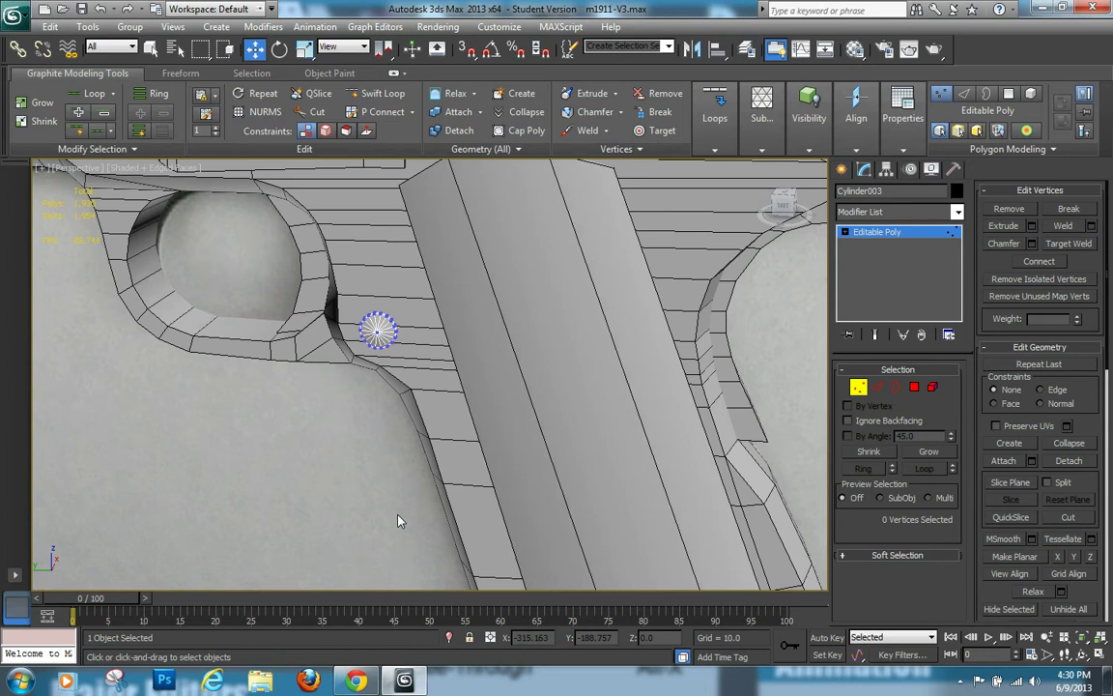
pyautogui.scroll(2, 416, 474)
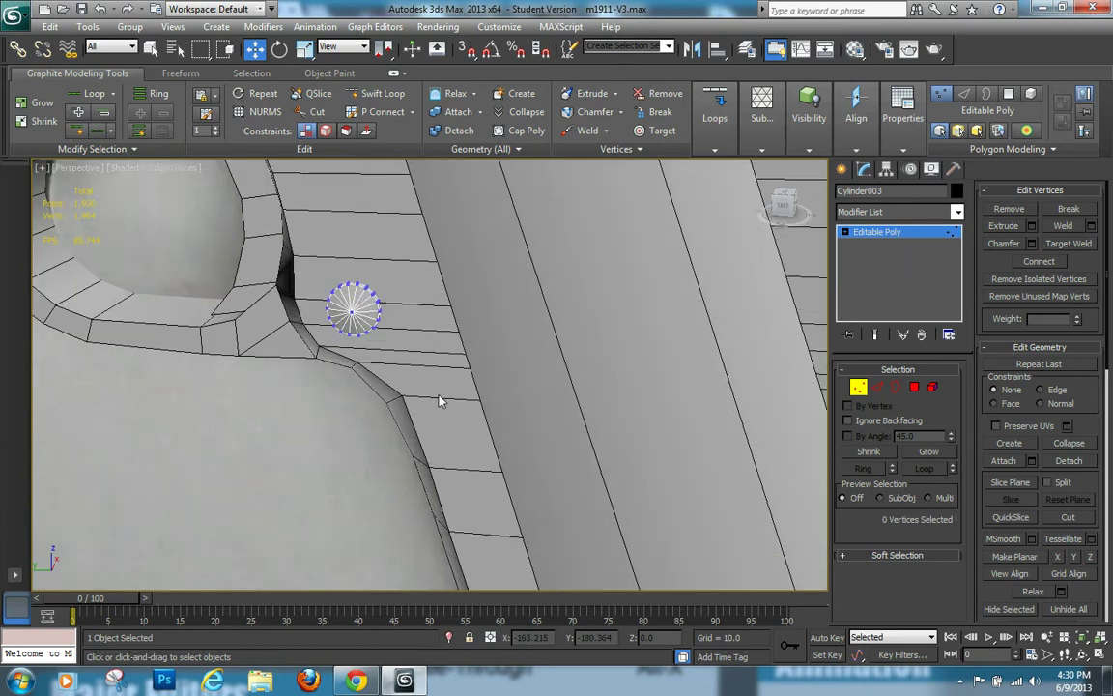
pyautogui.press('1')
# Clone the pin head as a single copy placed at the lower rear corner of the pistol's grip frame
pyautogui.scroll(-5, 440, 404)
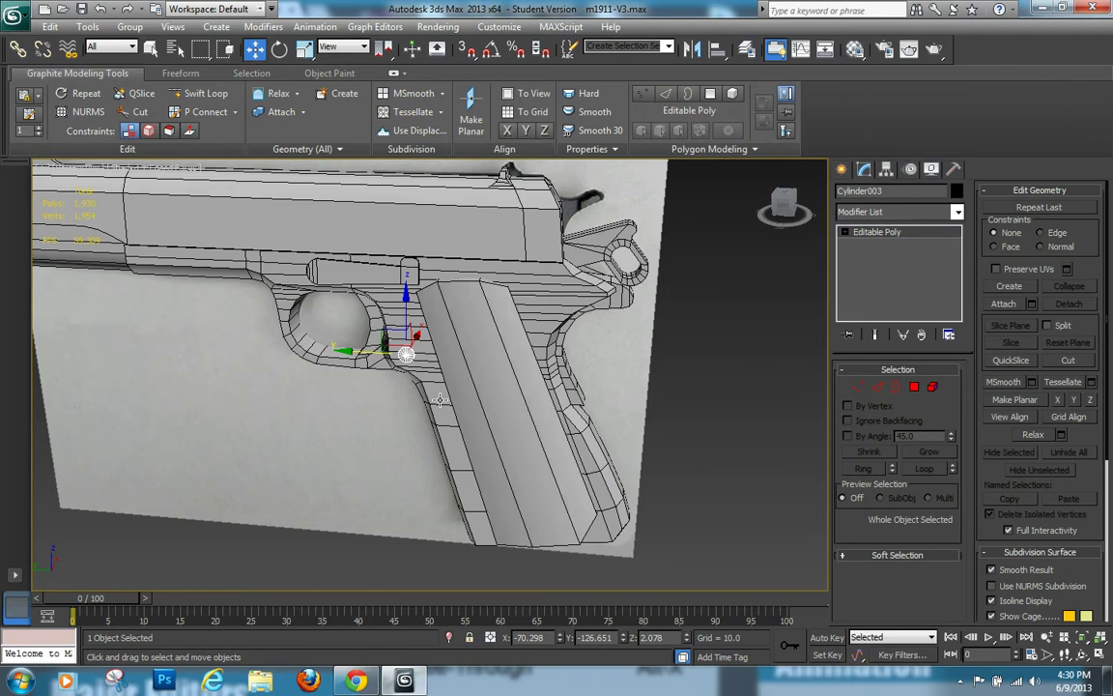
pyautogui.keyDown('alt'); pyautogui.moveTo(496, 426); pyautogui.dragTo(445, 387, button='middle'); pyautogui.keyUp('alt')
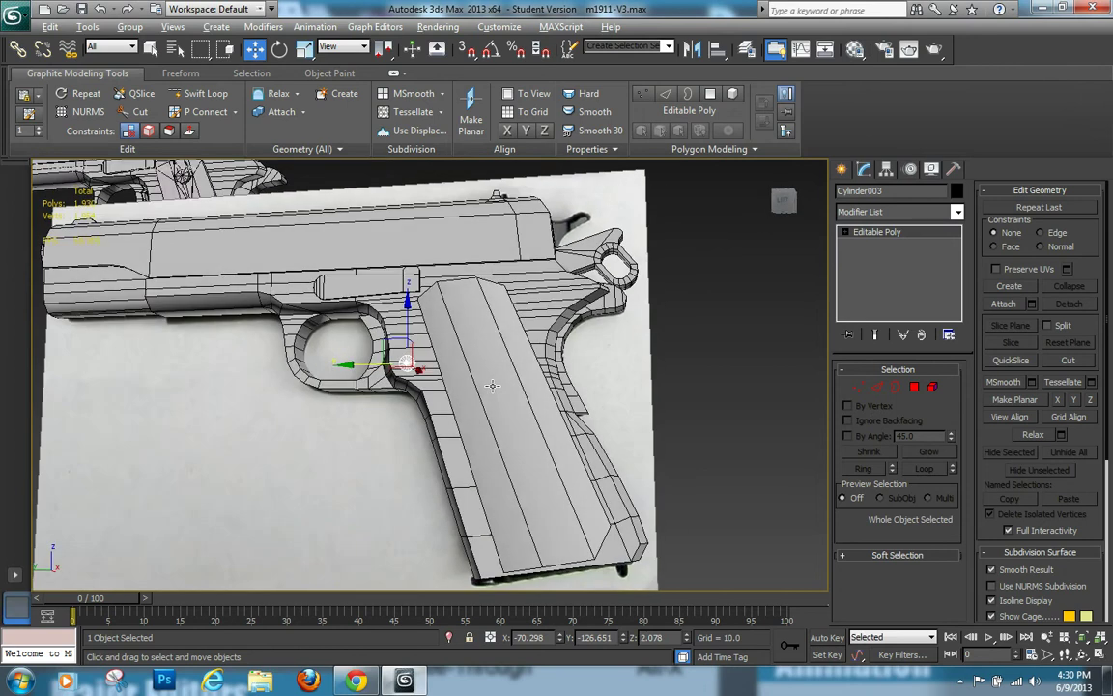
pyautogui.scroll(5, 401, 359)
pyautogui.scroll(-2, 497, 377)
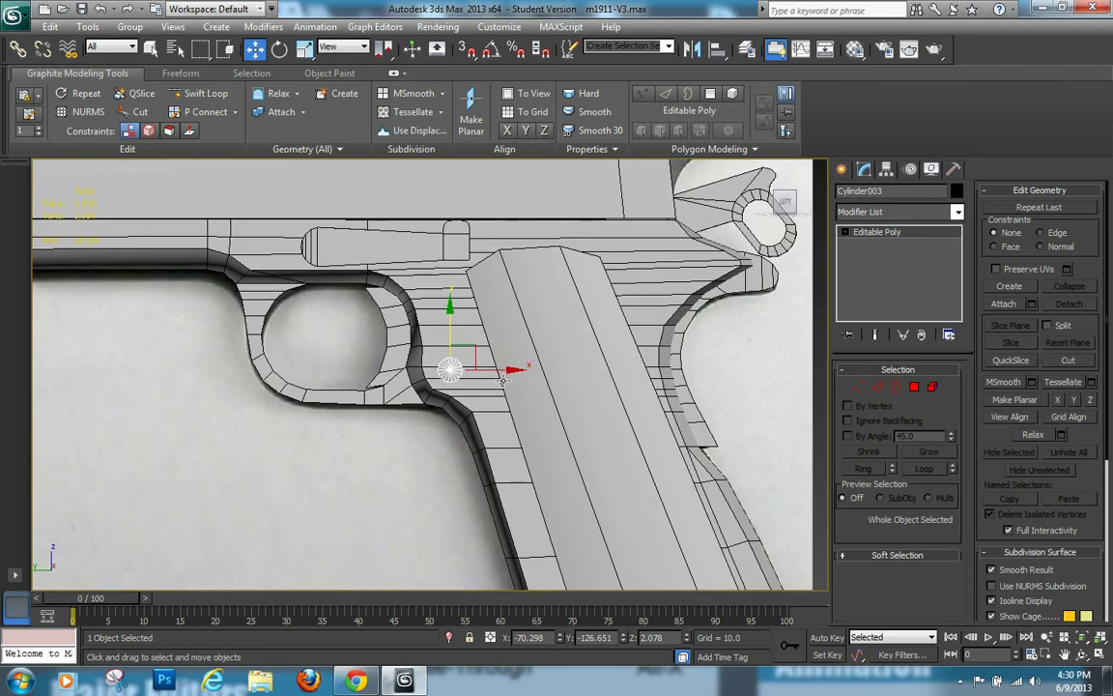
pyautogui.scroll(-6, 509, 371)
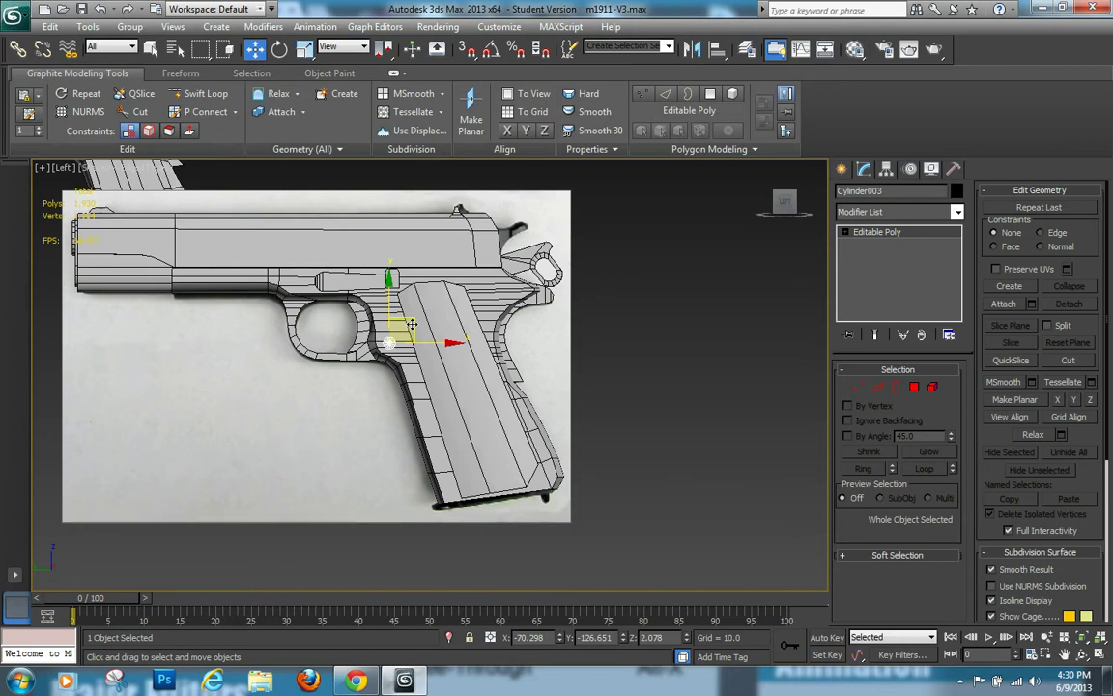
pyautogui.moveTo(411, 322)
pyautogui.keyDown('shift'); pyautogui.mouseDown()
pyautogui.moveTo(532, 459)
pyautogui.moveTo(558, 471)
pyautogui.moveTo(560, 462)
pyautogui.mouseUp(); pyautogui.keyUp('shift')
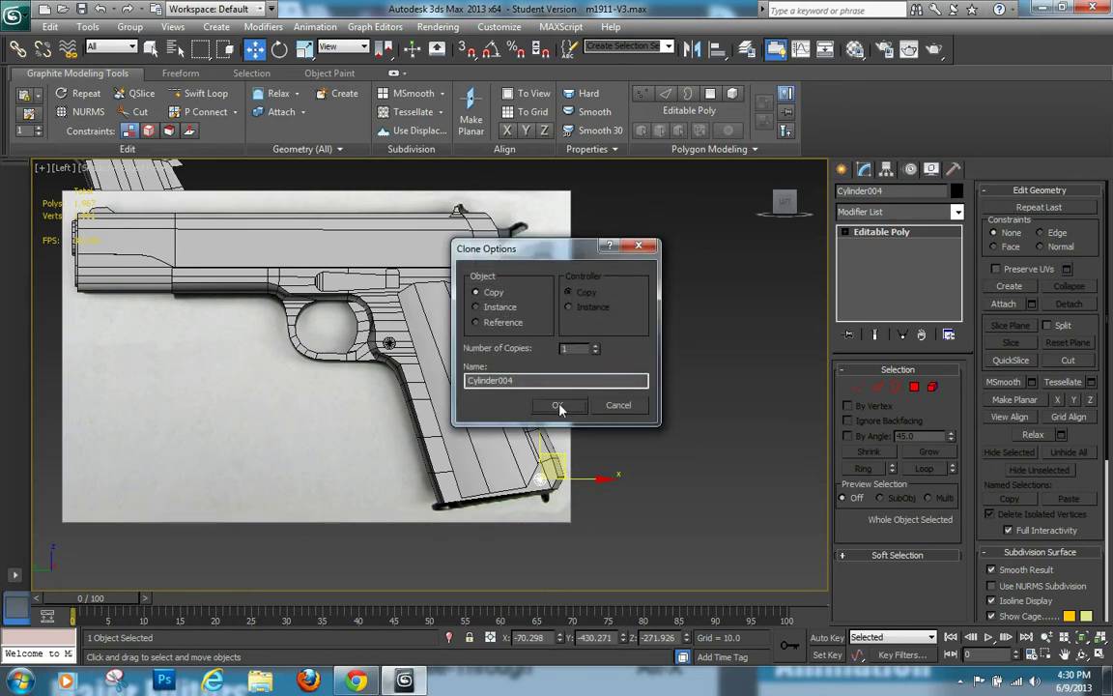
pyautogui.press('Return')
# Clone the pin head again as a copy placed near the upper end of the grip panel
pyautogui.click(460, 339)
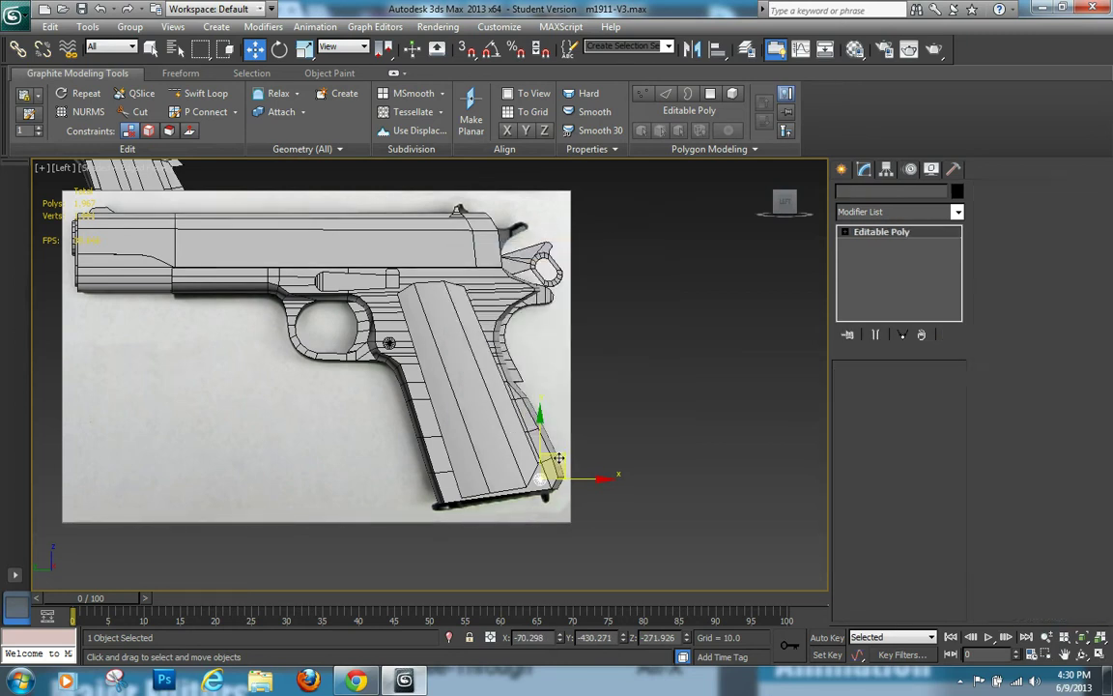
pyautogui.keyDown('shift'); pyautogui.moveTo(458, 339); pyautogui.dragTo(448, 282); pyautogui.keyUp('shift')
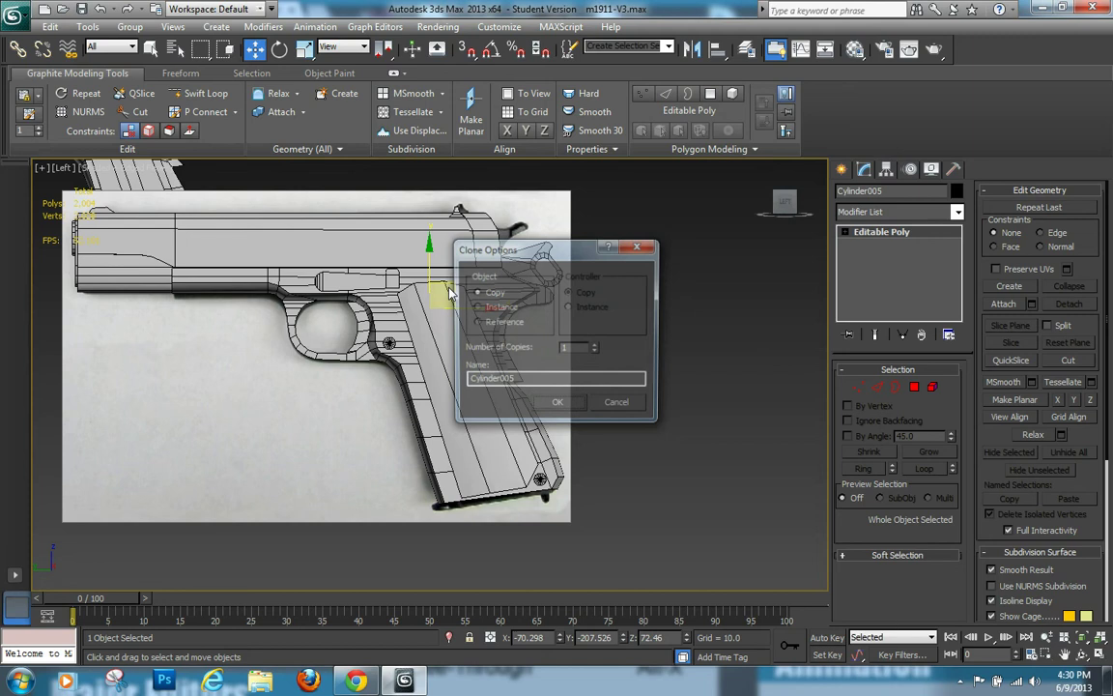
pyautogui.click(561, 406)
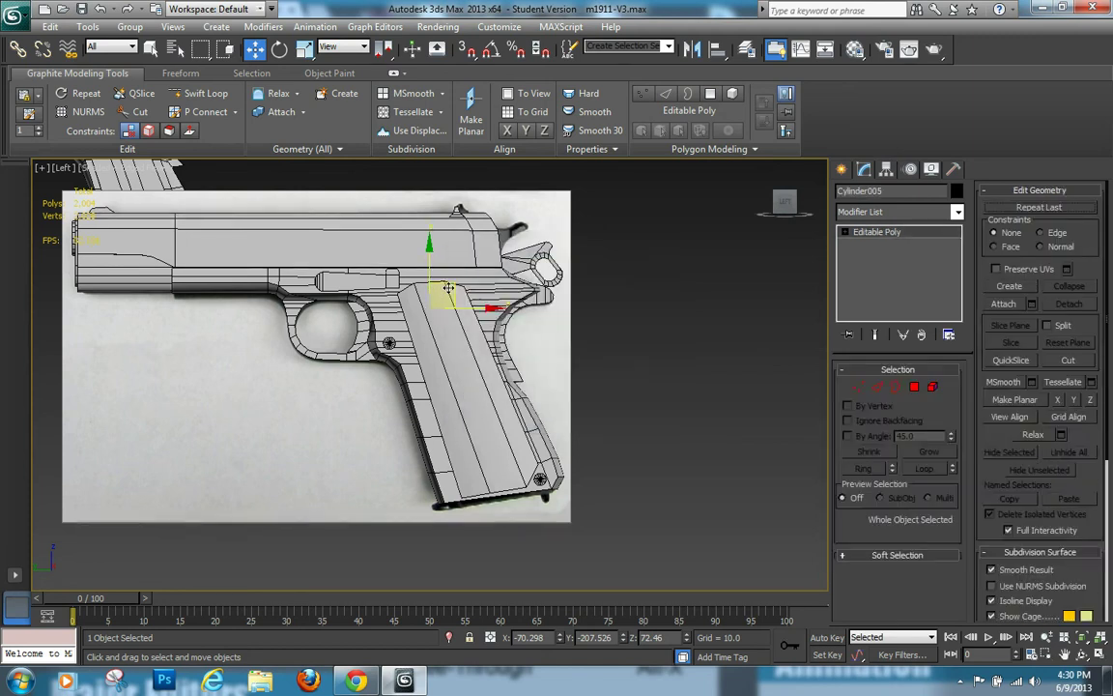
# Clone the pin head once more as a copy placed near the lower end of the grip panel
pyautogui.click(503, 466)
pyautogui.moveTo(504, 466); pyautogui.dragTo(505, 470)
pyautogui.click(529, 404)
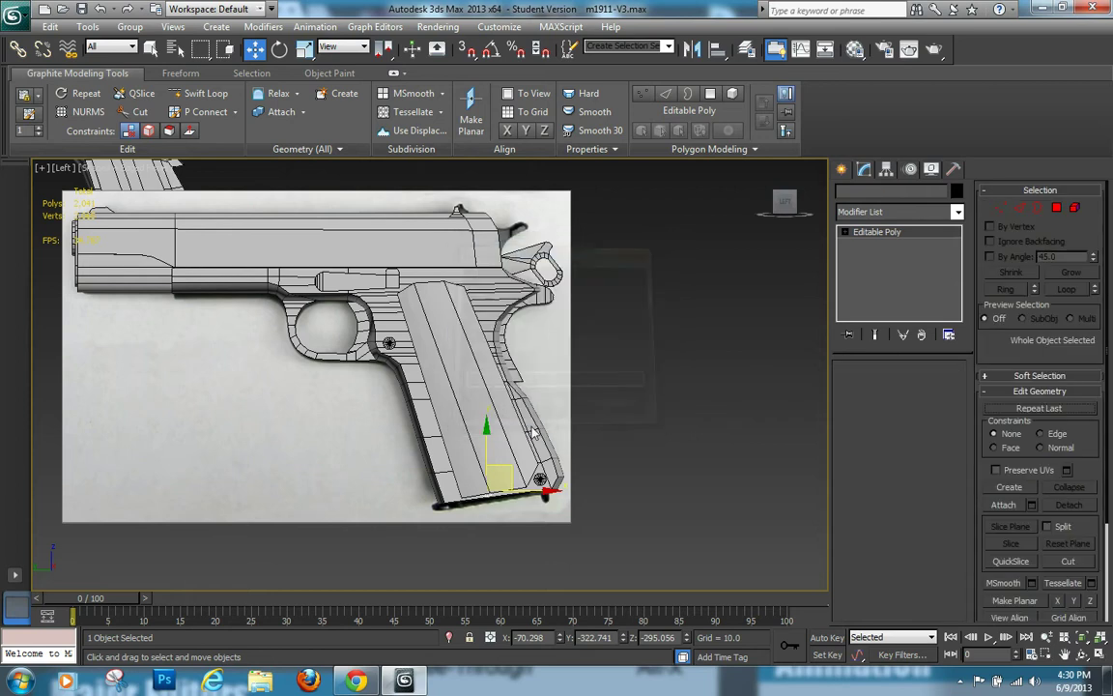
# Move the lower grip pin head outward along X so it sits on the grip panel's outer surface
pyautogui.moveTo(533, 432)
pyautogui.keyDown('alt'); pyautogui.mouseDown(button='middle')
pyautogui.moveTo(408, 435)
pyautogui.moveTo(743, 436)
pyautogui.mouseUp(button='middle'); pyautogui.keyUp('alt')
pyautogui.scroll(2, 406, 435)
pyautogui.moveTo(527, 410); pyautogui.dragTo(649, 365, button='middle')
pyautogui.scroll(-1, 649, 357)
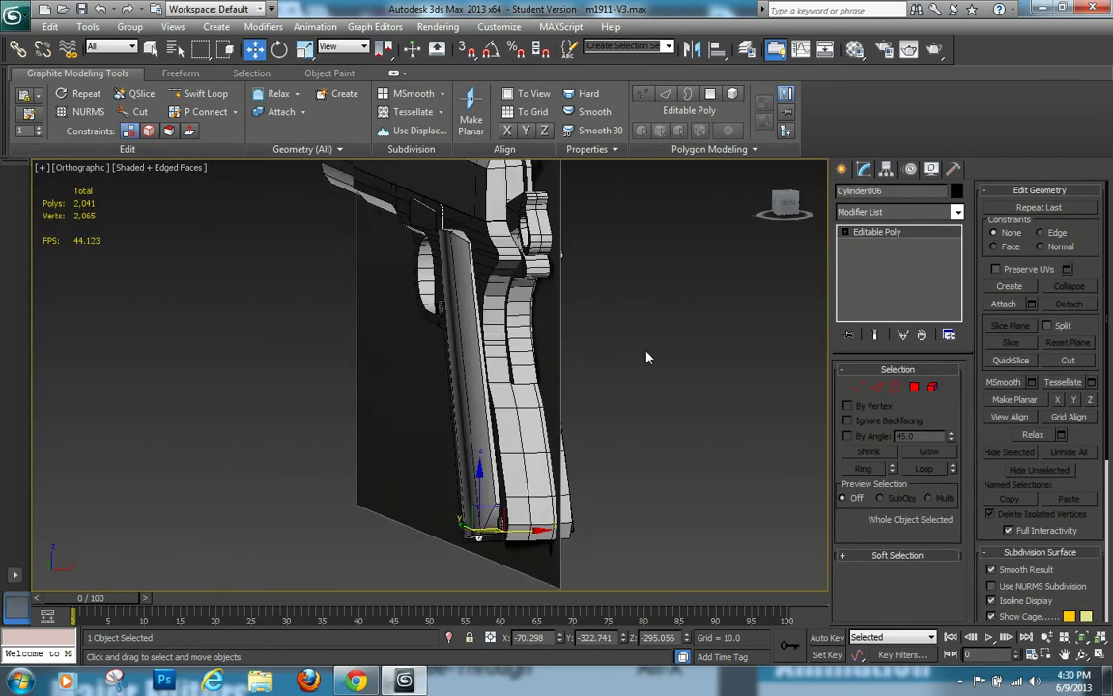
pyautogui.moveTo(538, 530); pyautogui.dragTo(466, 468)
pyautogui.keyDown('alt'); pyautogui.moveTo(464, 489); pyautogui.dragTo(567, 492, button='middle'); pyautogui.keyUp('alt')
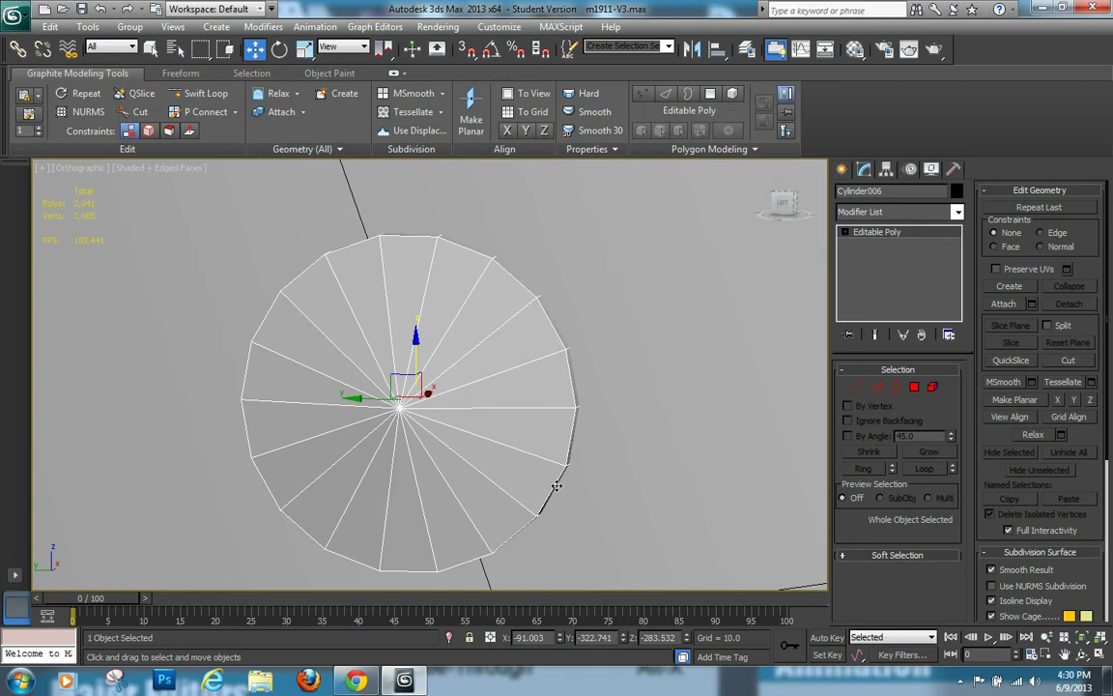
# Shift the lower grip pin head rearward and slightly up, close to the grip panel's lower rear corner
pyautogui.press('p')
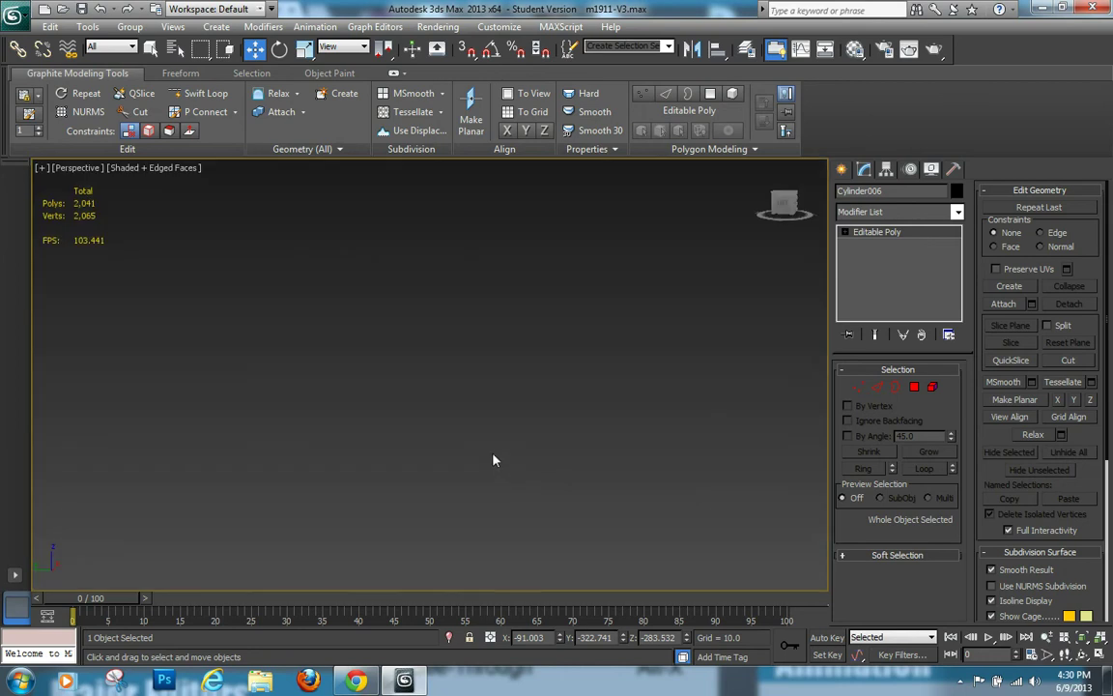
pyautogui.press('z')
pyautogui.scroll(-5, 478, 448)
pyautogui.keyDown('alt'); pyautogui.moveTo(477, 449); pyautogui.dragTo(488, 387, button='middle'); pyautogui.keyUp('alt')
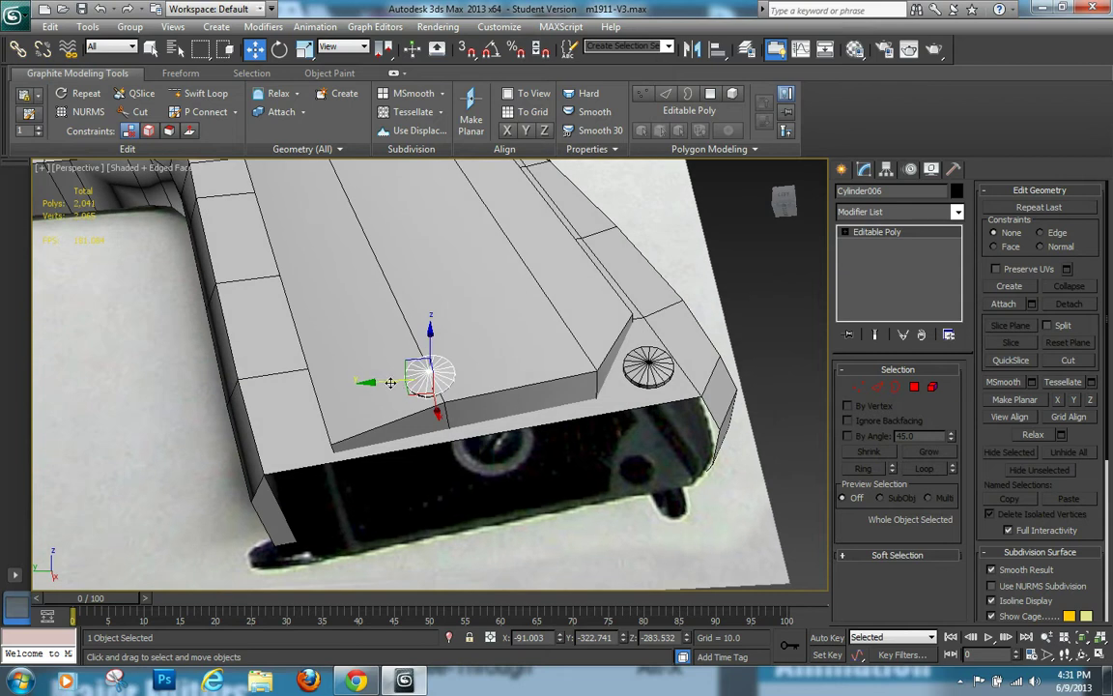
pyautogui.moveTo(370, 380); pyautogui.dragTo(497, 314)
# Pull the upper pin head out of the grip panel along X, shifting the panel aside and back to reach it
pyautogui.keyDown('alt'); pyautogui.moveTo(440, 333); pyautogui.dragTo(514, 608, button='middle'); pyautogui.keyUp('alt')
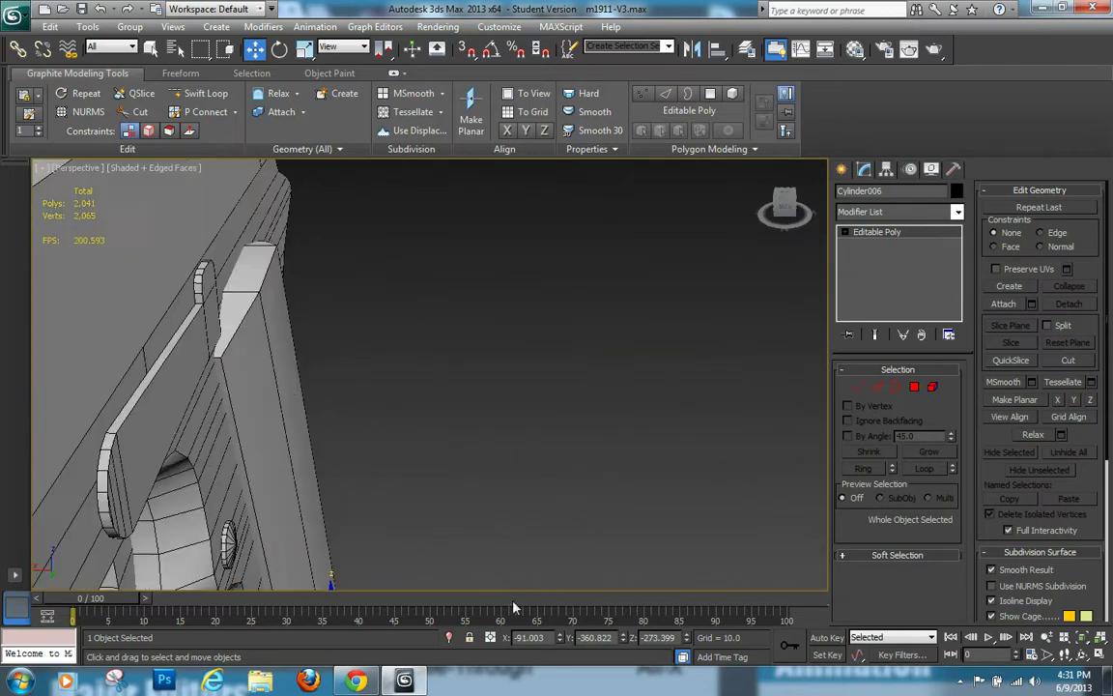
pyautogui.click(243, 293)
pyautogui.moveTo(198, 375); pyautogui.dragTo(376, 357)
pyautogui.click(244, 356)
pyautogui.click(318, 360)
pyautogui.moveTo(230, 375); pyautogui.dragTo(188, 387)
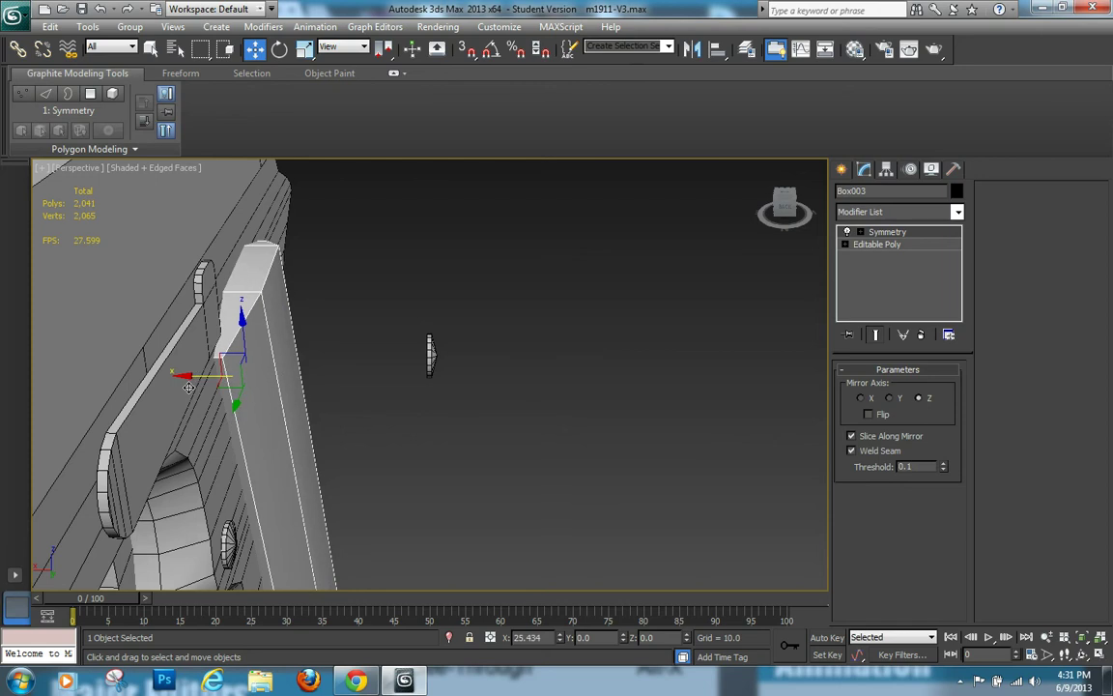
# Move the upper pin head back along X until it rests against the grip panel's outer surface
pyautogui.moveTo(188, 388); pyautogui.dragTo(199, 310, button='middle')
pyautogui.scroll(1, 209, 313)
pyautogui.moveTo(248, 350); pyautogui.dragTo(439, 368, button='middle')
pyautogui.scroll(-5, 456, 357)
pyautogui.click(438, 339)
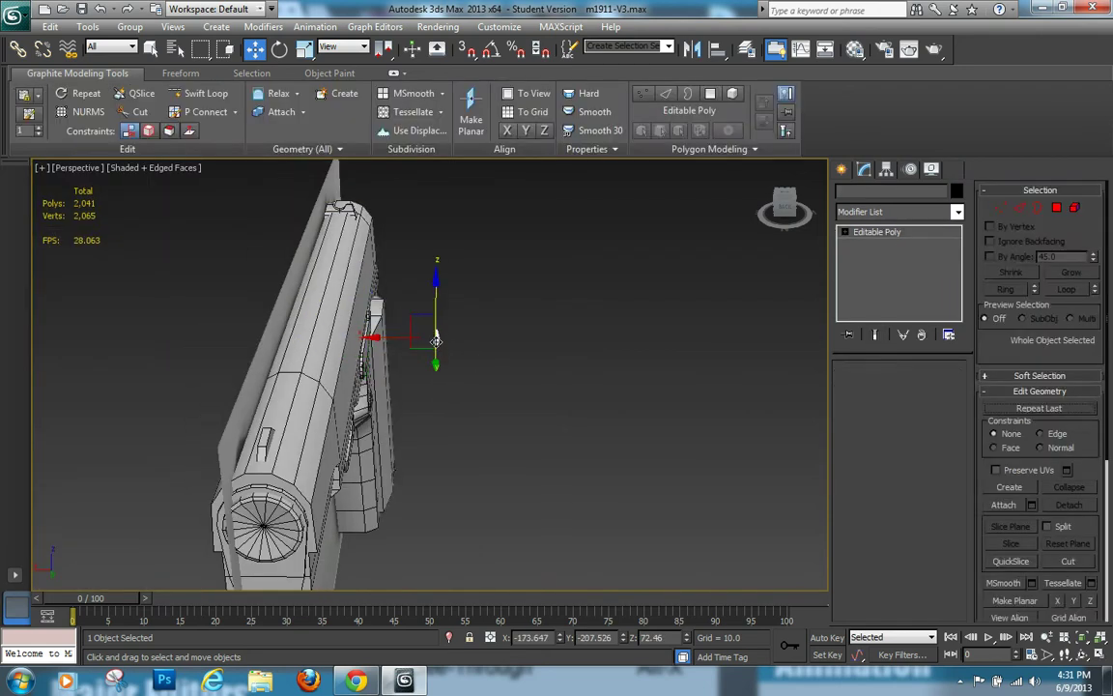
pyautogui.scroll(4, 409, 321)
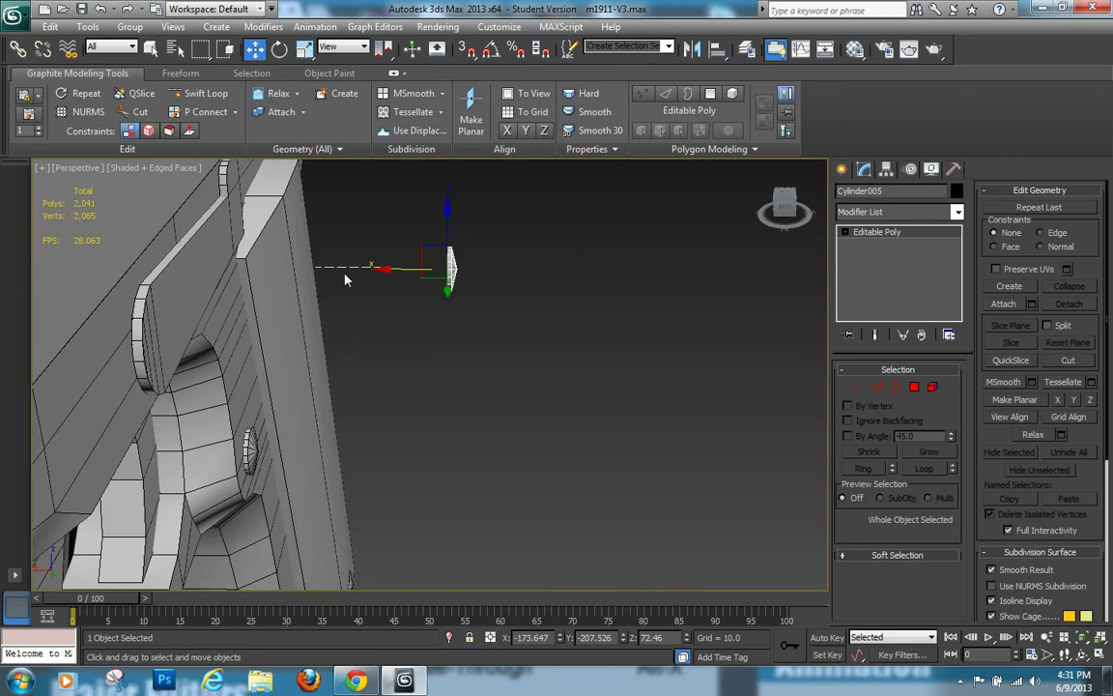
pyautogui.moveTo(387, 268); pyautogui.dragTo(236, 265)
pyautogui.scroll(-8, 406, 353)
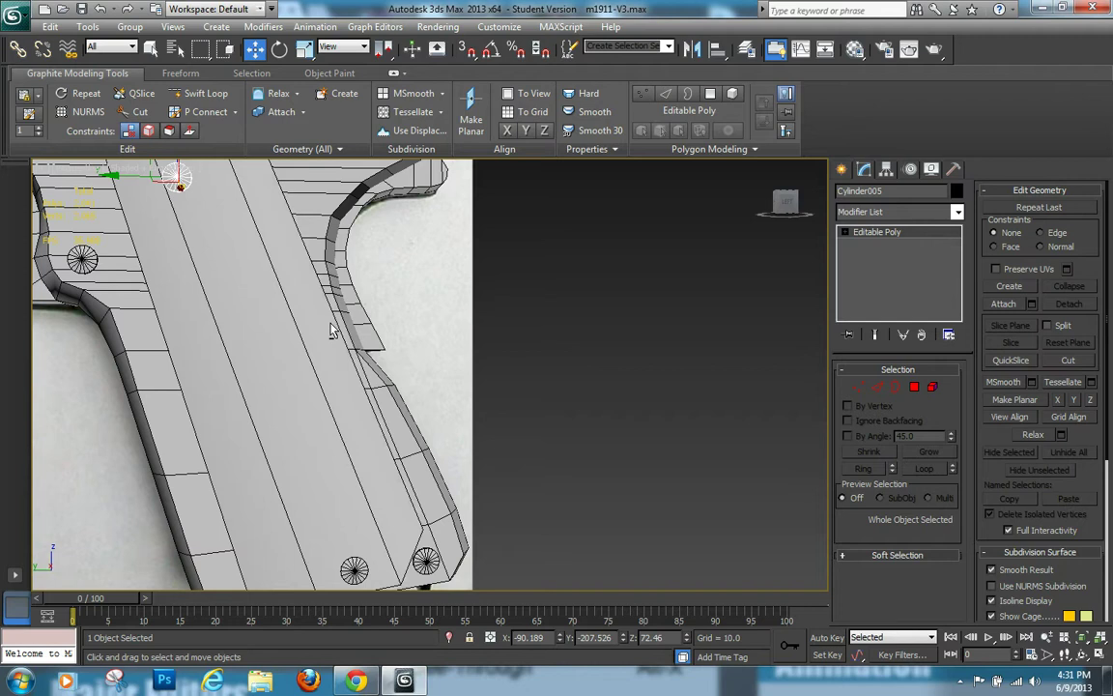
# In the Left view, nudge the upper pin head up and rearward on the grip panel and scale it uniformly to 163%
pyautogui.scroll(8, 353, 390)
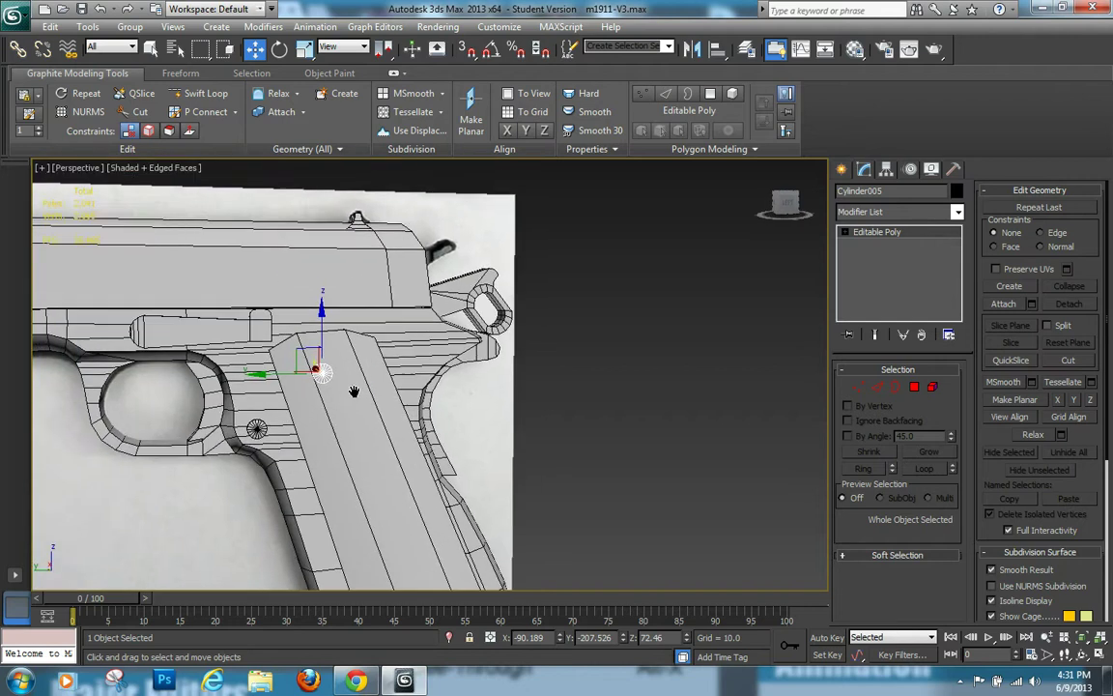
pyautogui.press('l')
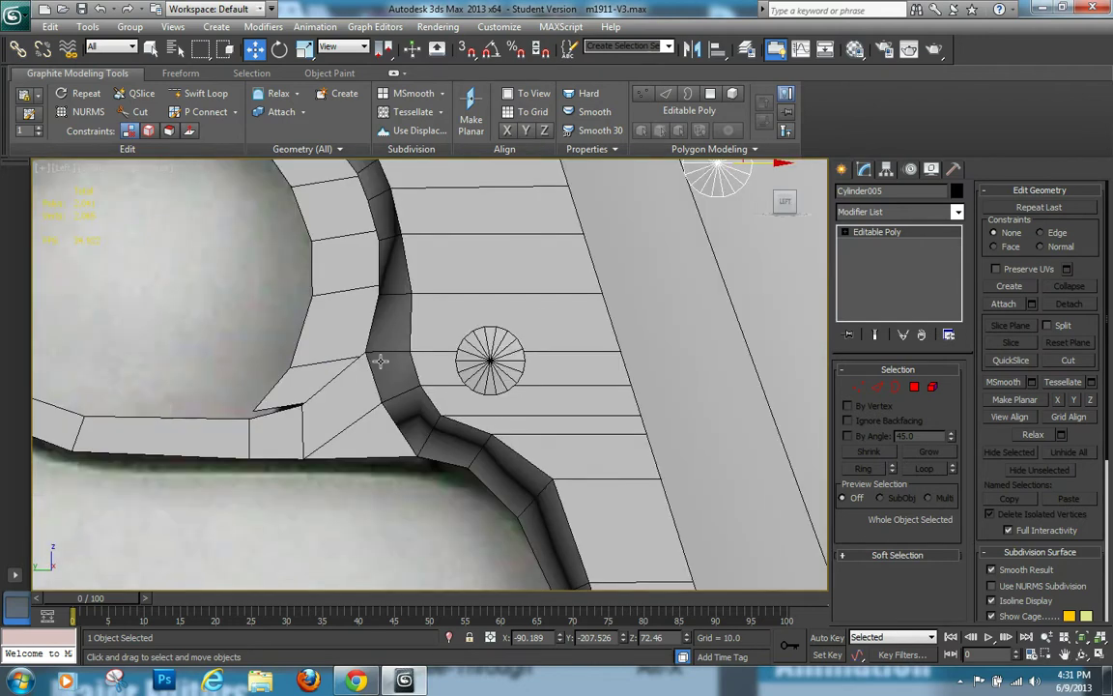
pyautogui.scroll(-8, 544, 322)
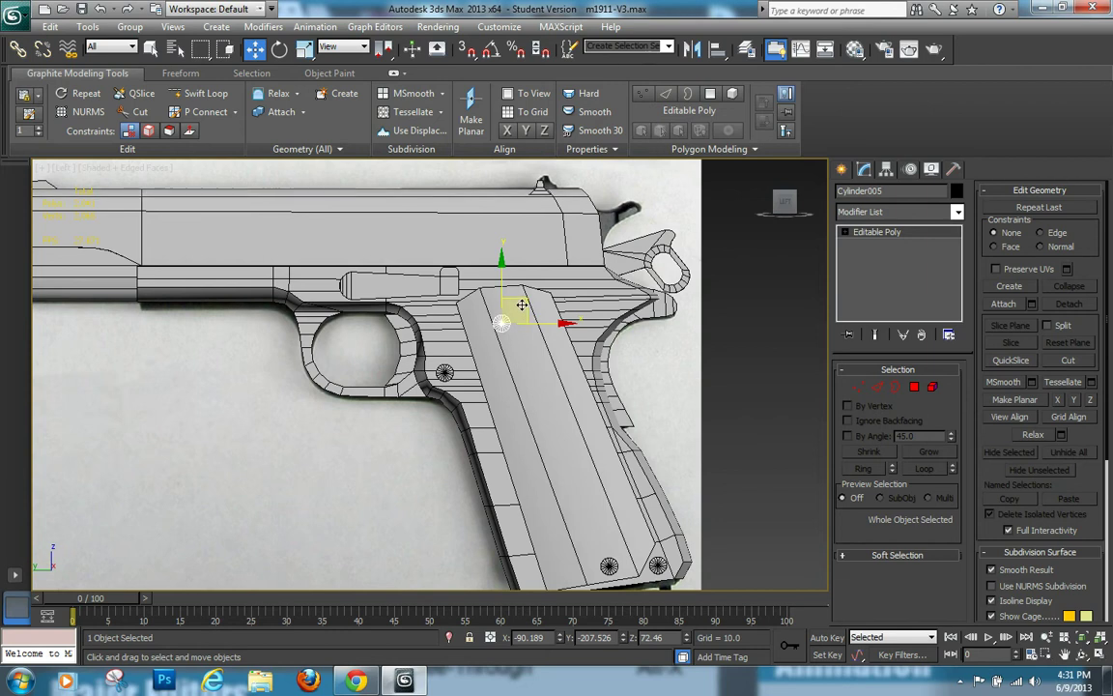
pyautogui.moveTo(527, 312)
pyautogui.mouseDown()
pyautogui.moveTo(528, 282)
pyautogui.moveTo(530, 291)
pyautogui.mouseUp()
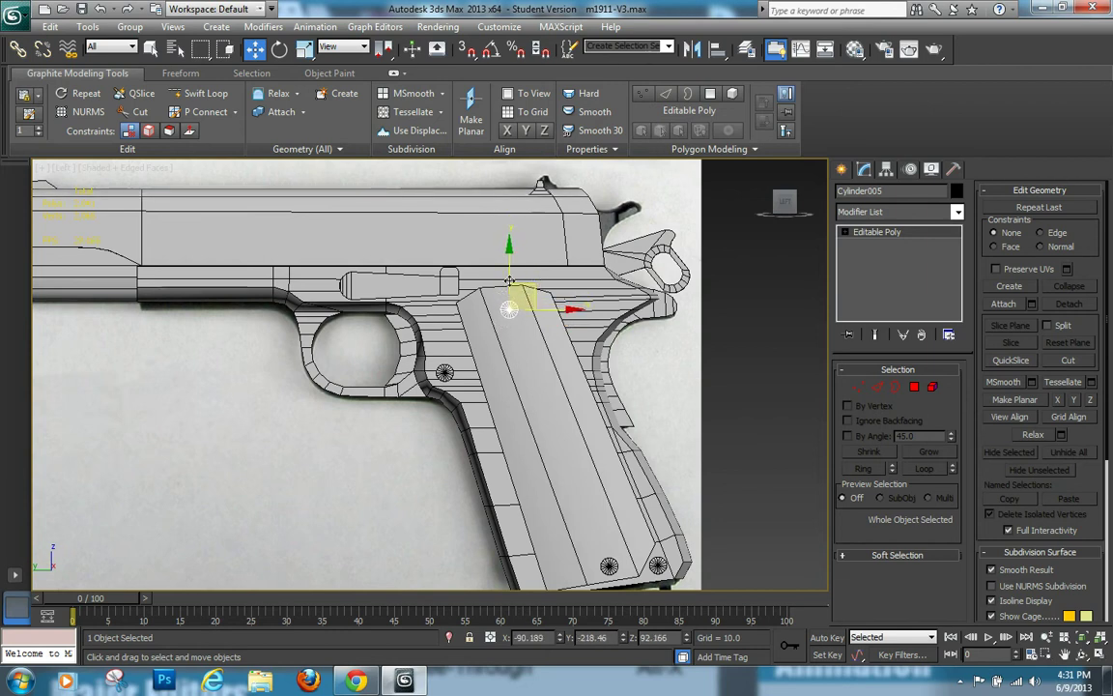
pyautogui.press('r')
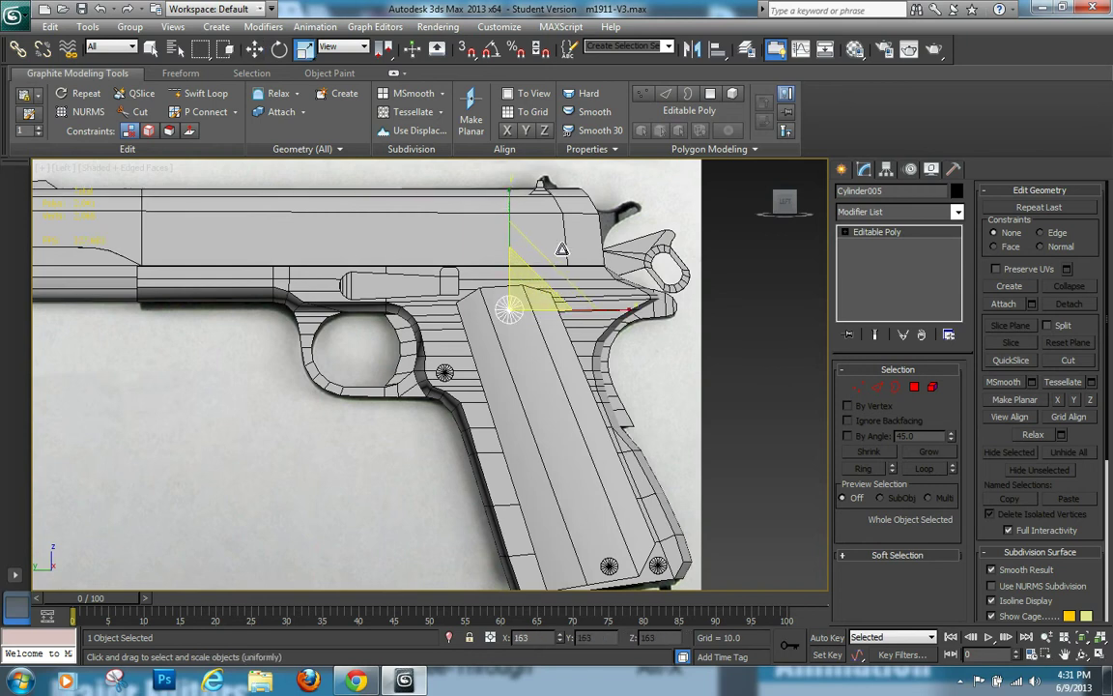
# Uniformly enlarge the lower grip pin head to about the size of the upper one
pyautogui.moveTo(576, 412); pyautogui.dragTo(530, 317, button='middle')
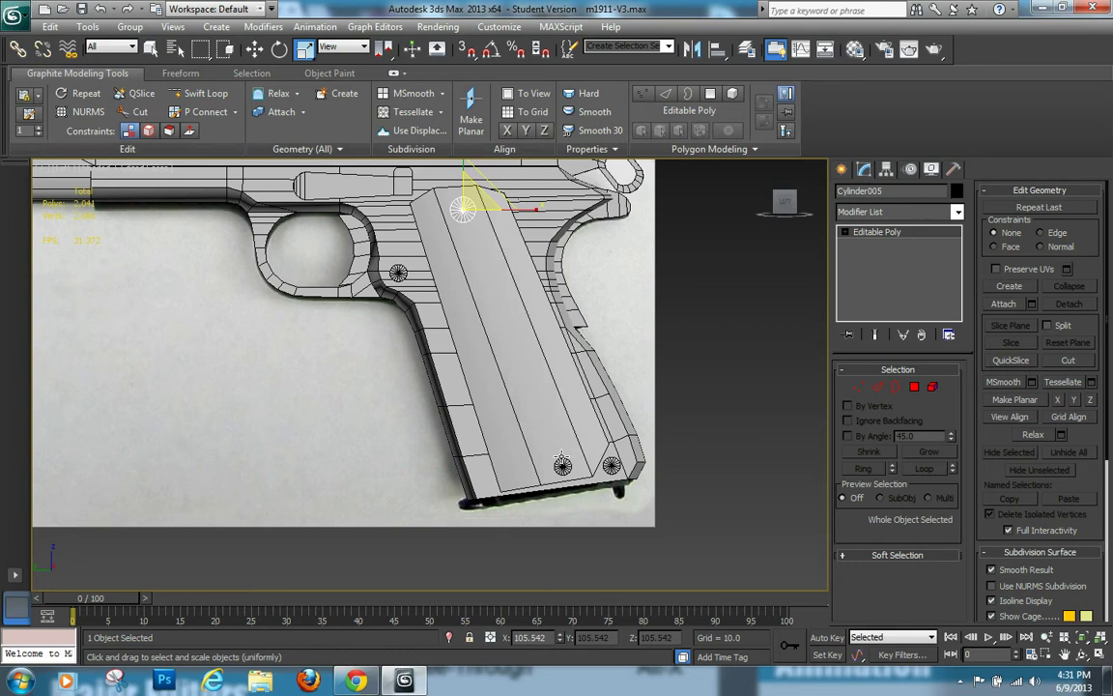
pyautogui.click(562, 466)
pyautogui.moveTo(573, 437); pyautogui.dragTo(580, 422)
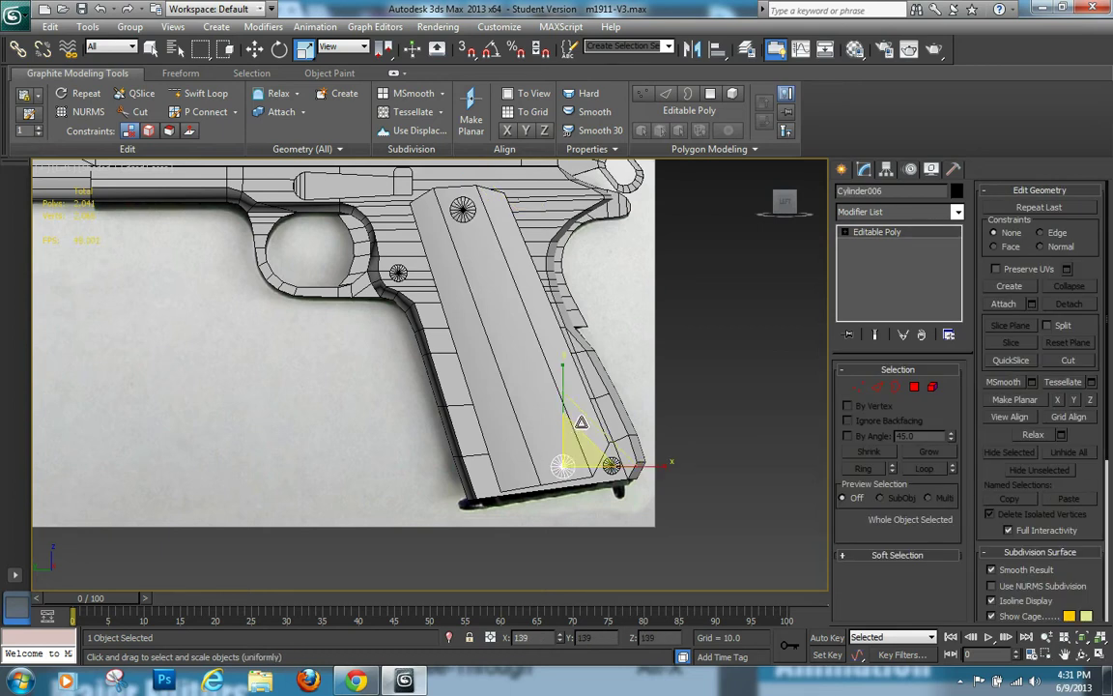
# Move the enlarged lower pin head slightly up and forward, away from the grip panel's corner
pyautogui.press('w')
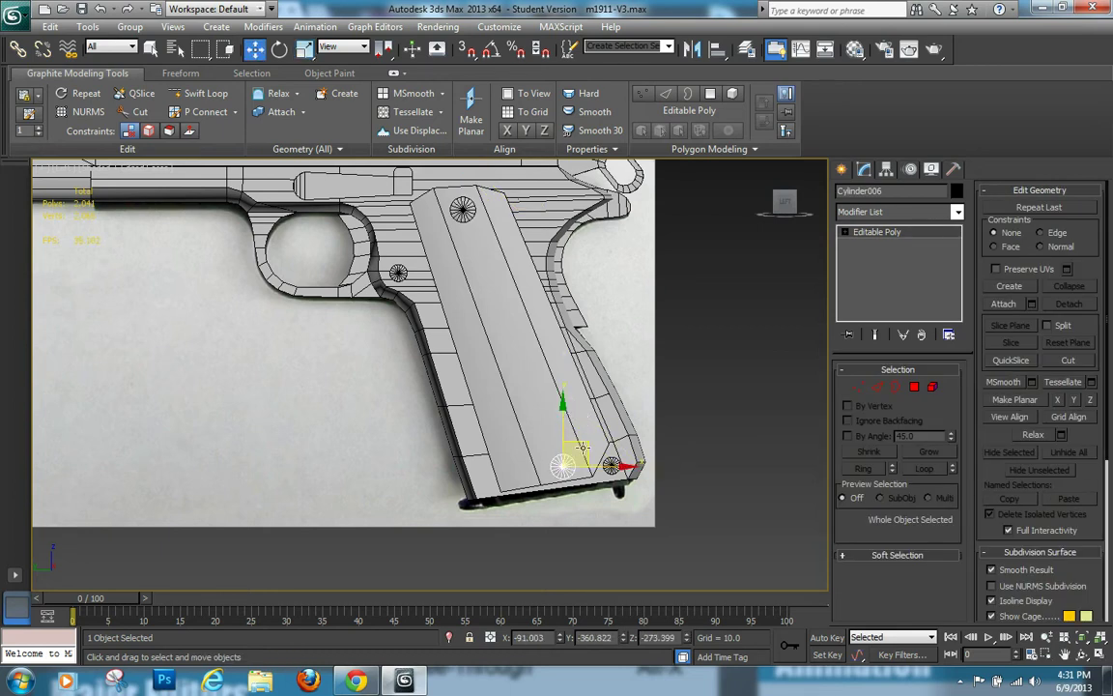
pyautogui.click(581, 445)
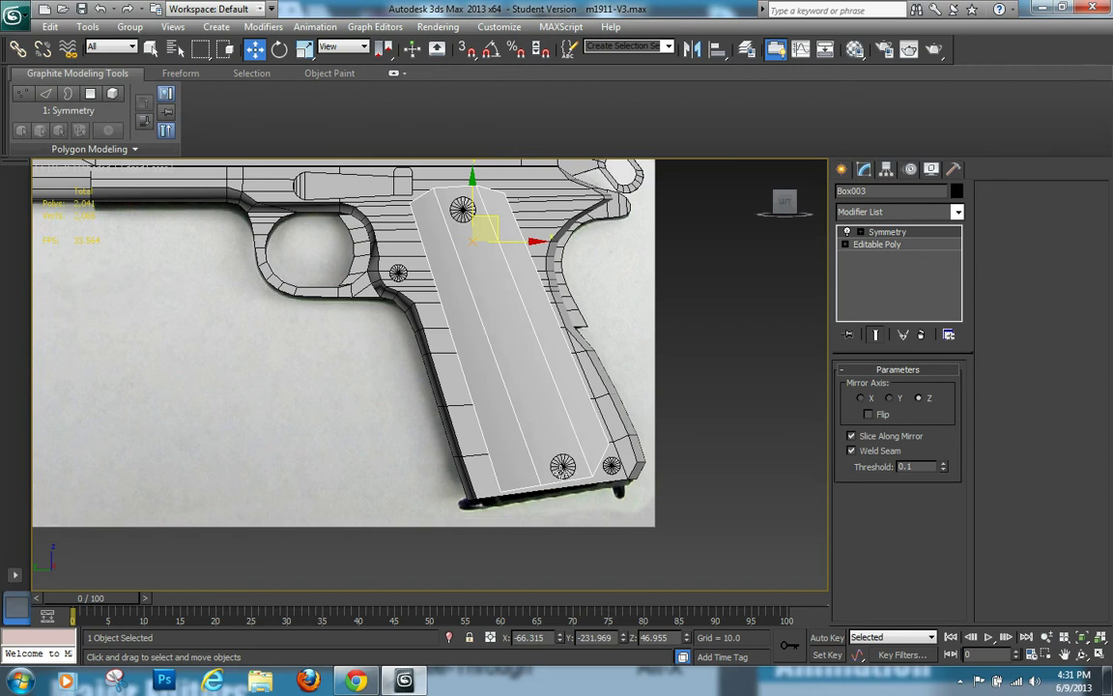
pyautogui.click(566, 464)
pyautogui.click(578, 448)
pyautogui.click(567, 465)
pyautogui.click(571, 448)
pyautogui.click(567, 465)
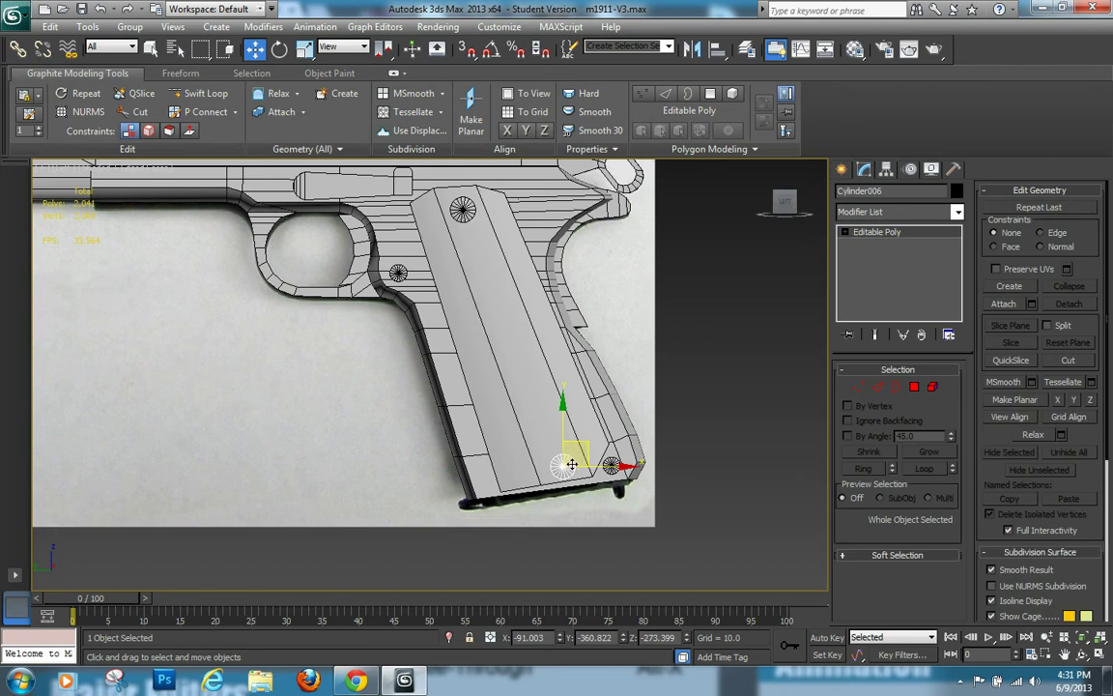
pyautogui.moveTo(569, 463); pyautogui.dragTo(565, 449)
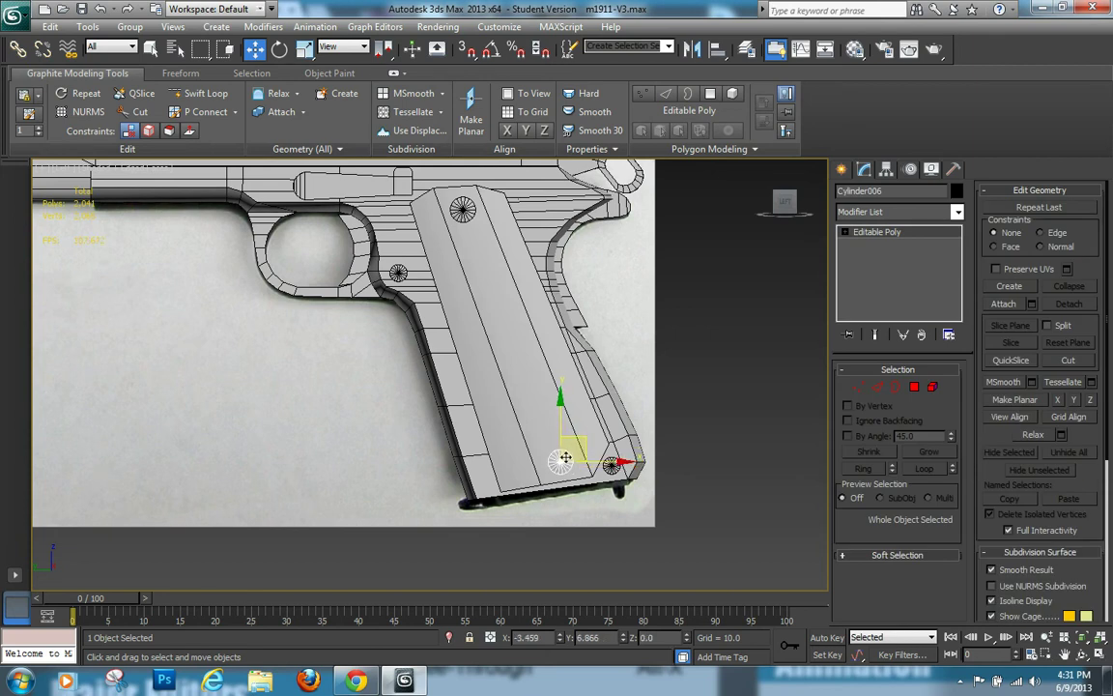
pyautogui.click(398, 448)
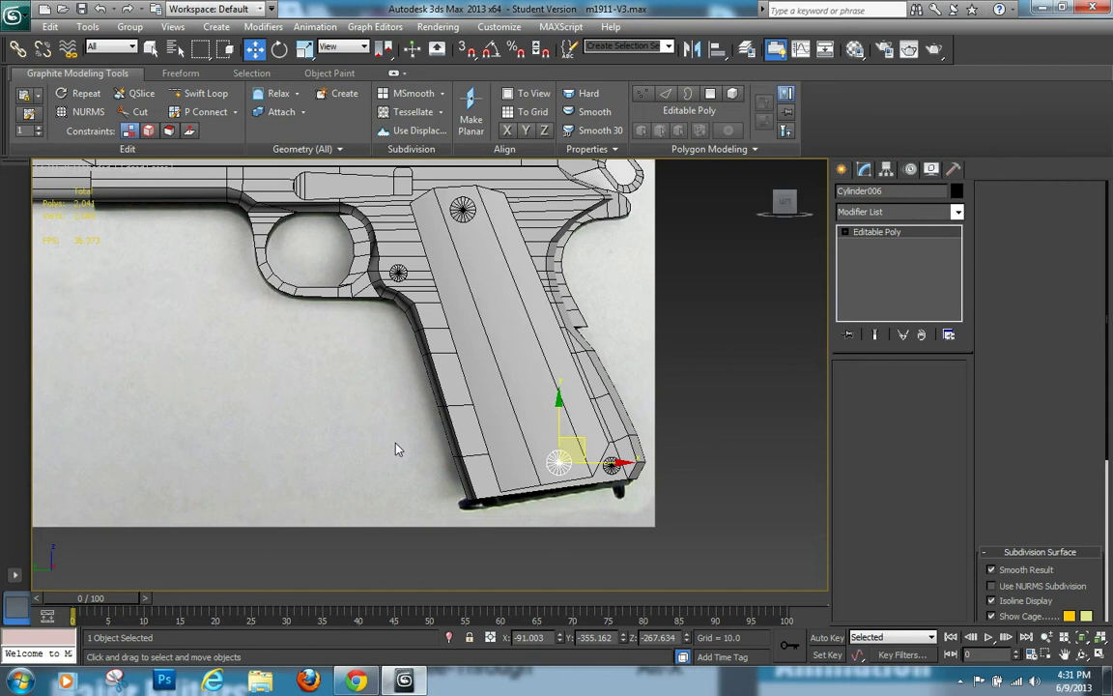
# Attach the other three pin heads to the one behind the trigger guard, making them a single object
pyautogui.scroll(2, 398, 448)
pyautogui.scroll(-3, 487, 408)
pyautogui.keyDown('alt'); pyautogui.moveTo(487, 406); pyautogui.dragTo(487, 382, button='middle'); pyautogui.keyUp('alt')
pyautogui.keyDown('alt'); pyautogui.moveTo(530, 476); pyautogui.dragTo(380, 364, button='middle'); pyautogui.keyUp('alt')
pyautogui.click(368, 337)
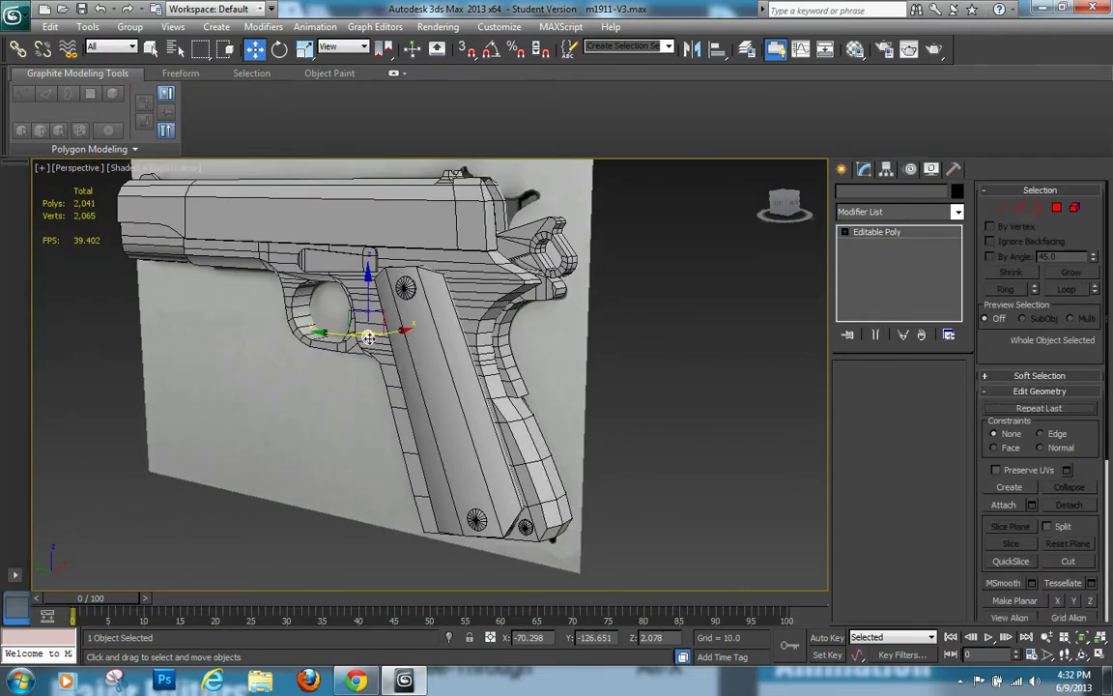
pyautogui.click(1006, 305)
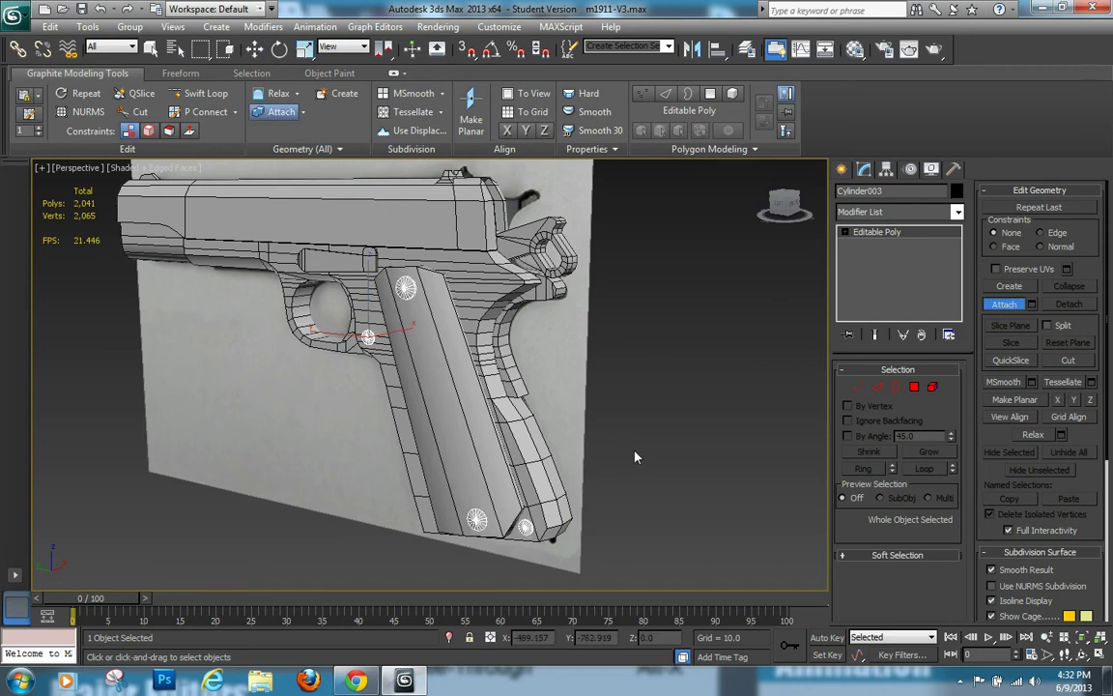
pyautogui.click(1006, 306)
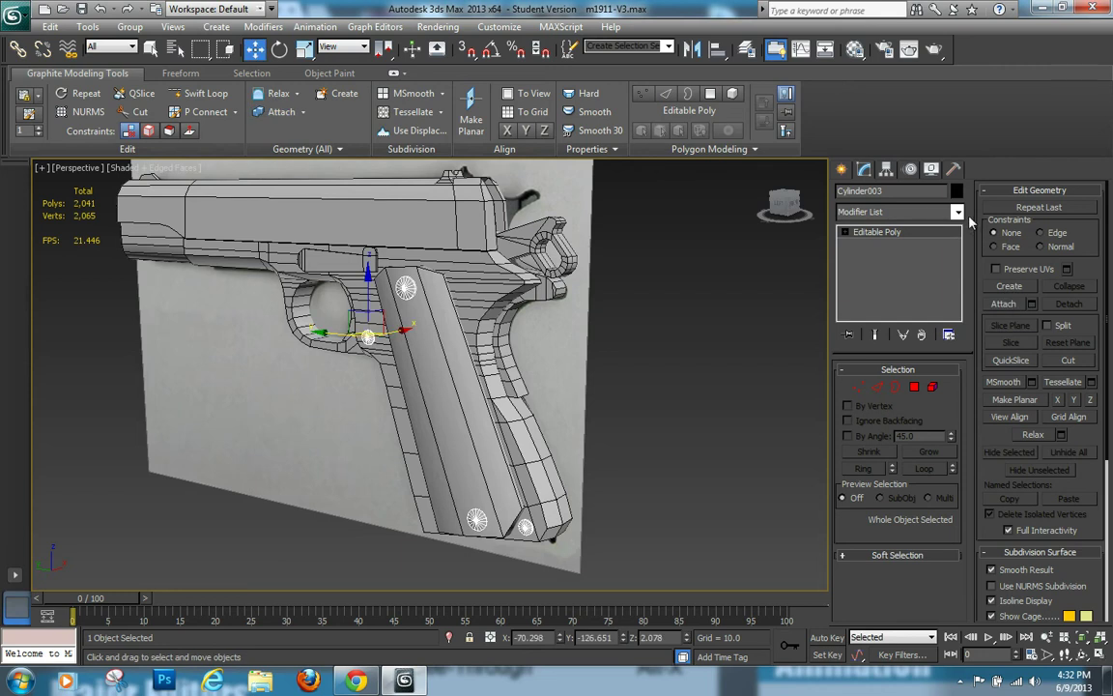
# Add a Symmetry modifier to the combined pin heads with Z as the mirror axis
pyautogui.click(956, 212)
pyautogui.scroll(-5, 918, 575)
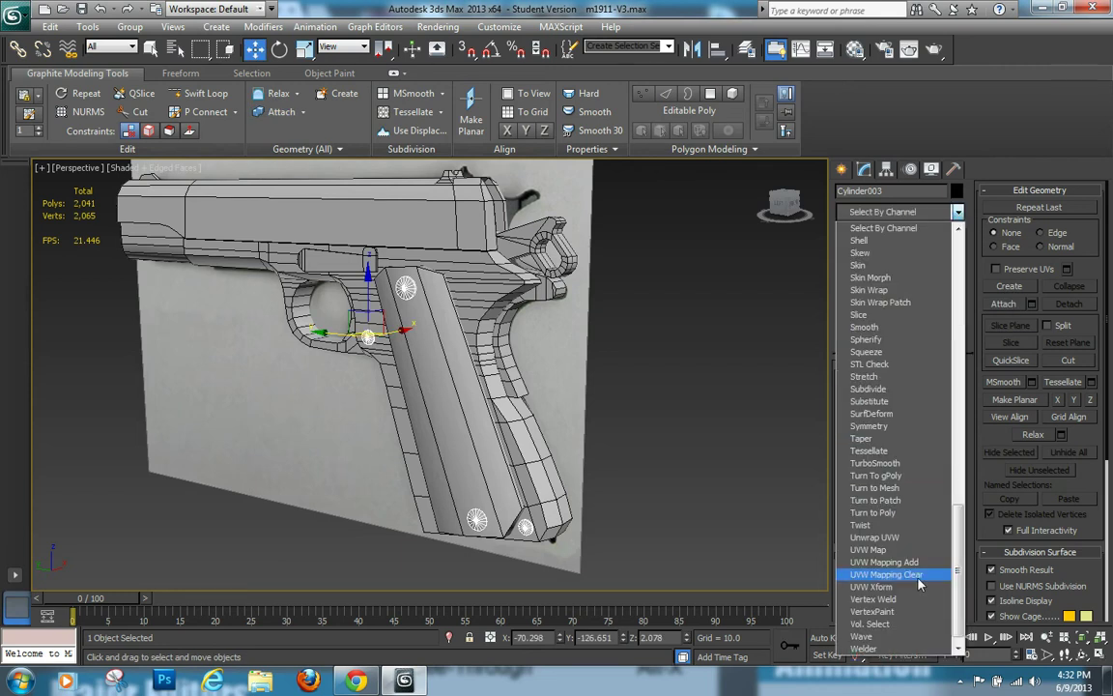
pyautogui.click(869, 426)
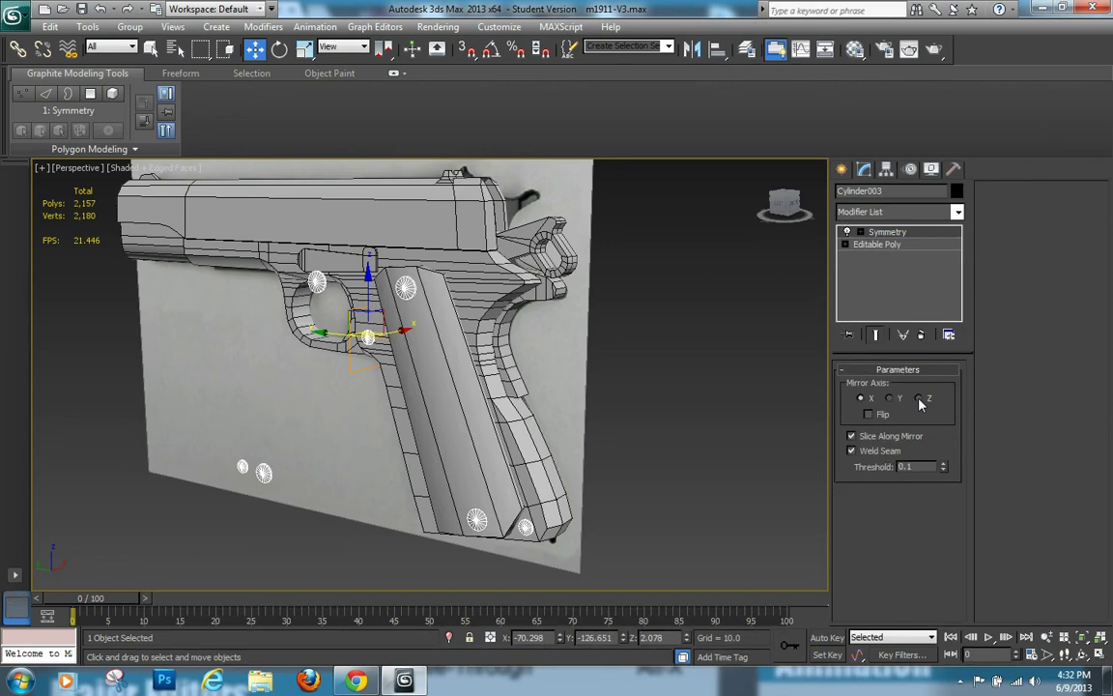
pyautogui.click(920, 399)
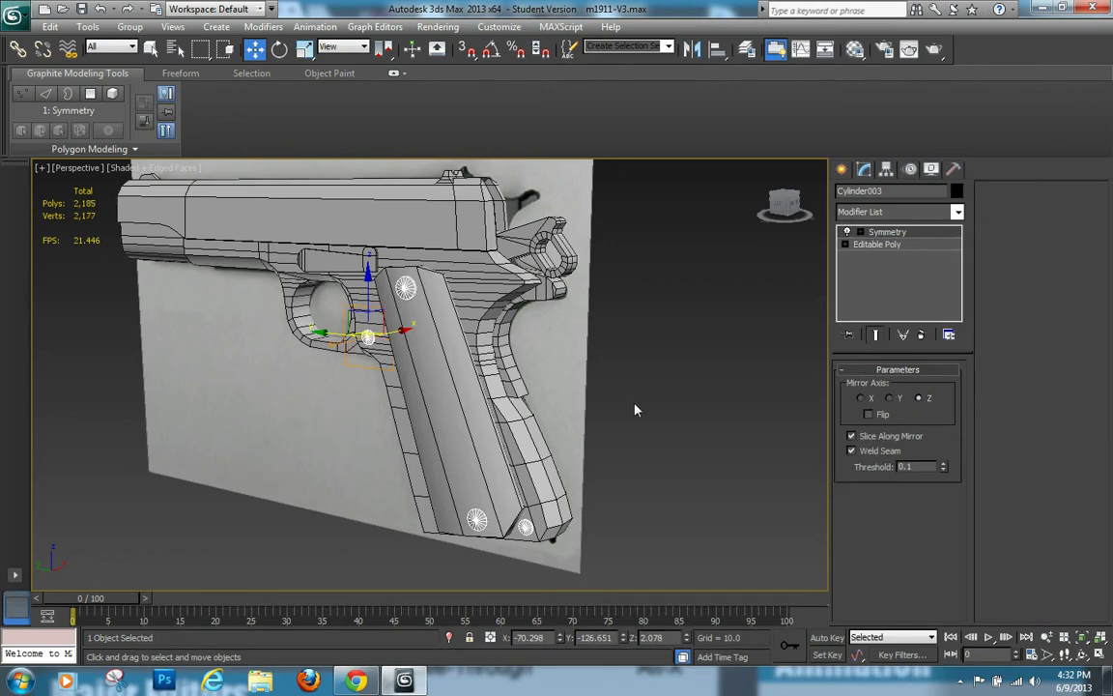
# Move the Symmetry modifier's mirror plane along X to the pistol's center so the pin heads are mirrored onto the other side
pyautogui.keyDown('alt'); pyautogui.moveTo(635, 410); pyautogui.dragTo(790, 322, button='middle'); pyautogui.keyUp('alt')
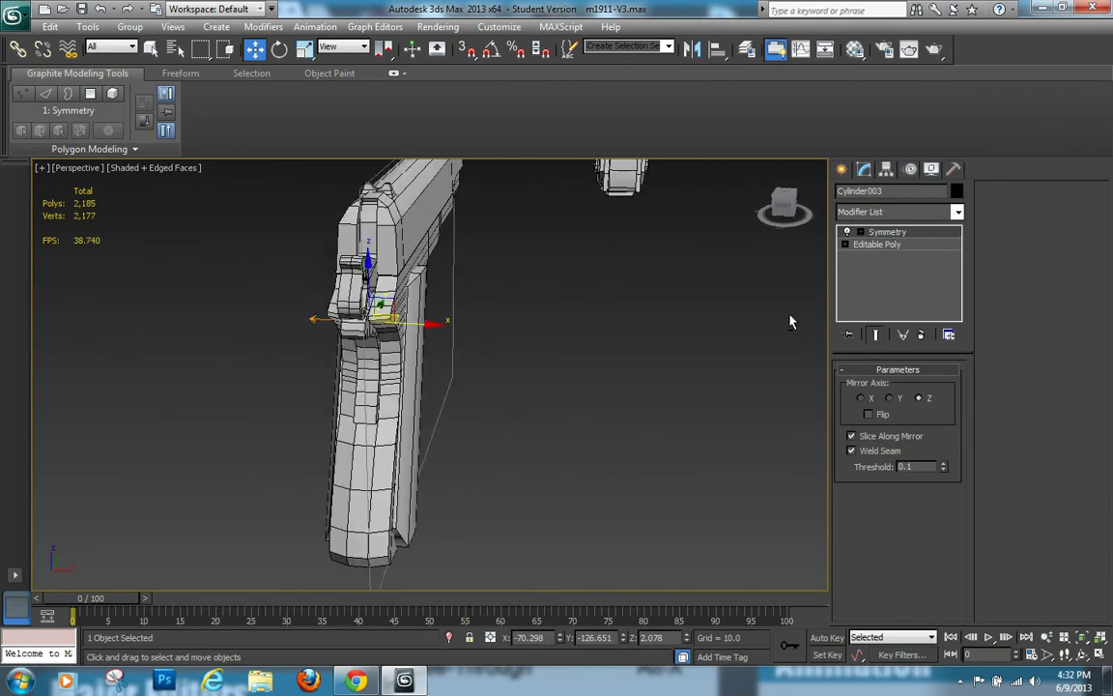
pyautogui.click(860, 232)
pyautogui.click(885, 244)
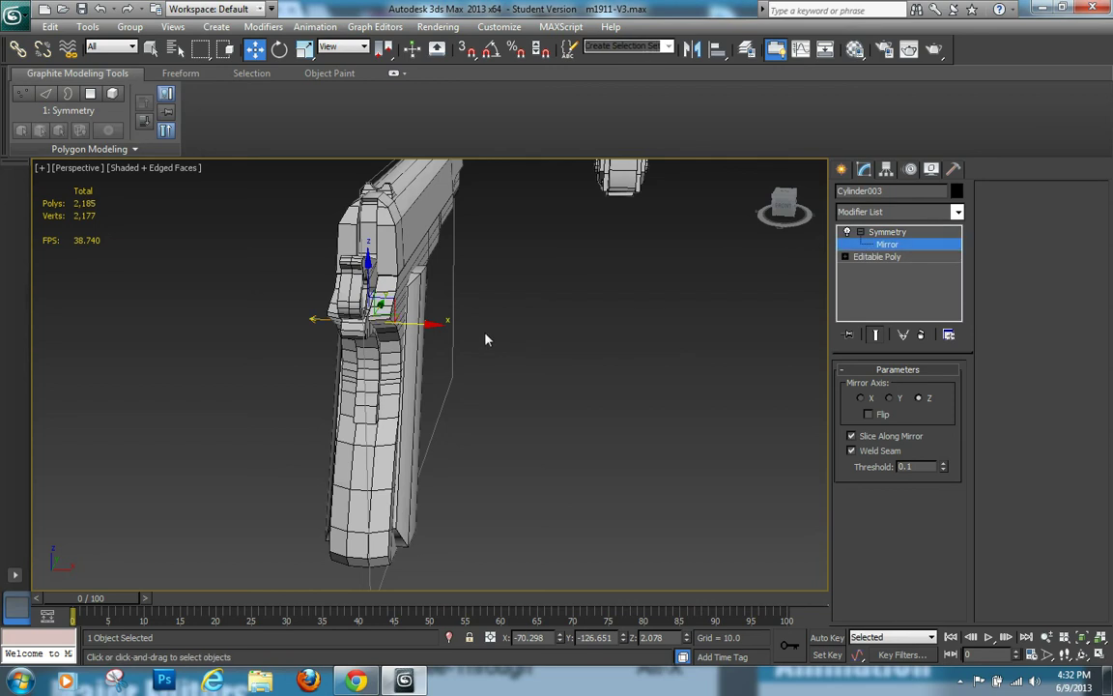
pyautogui.moveTo(424, 329); pyautogui.dragTo(457, 344)
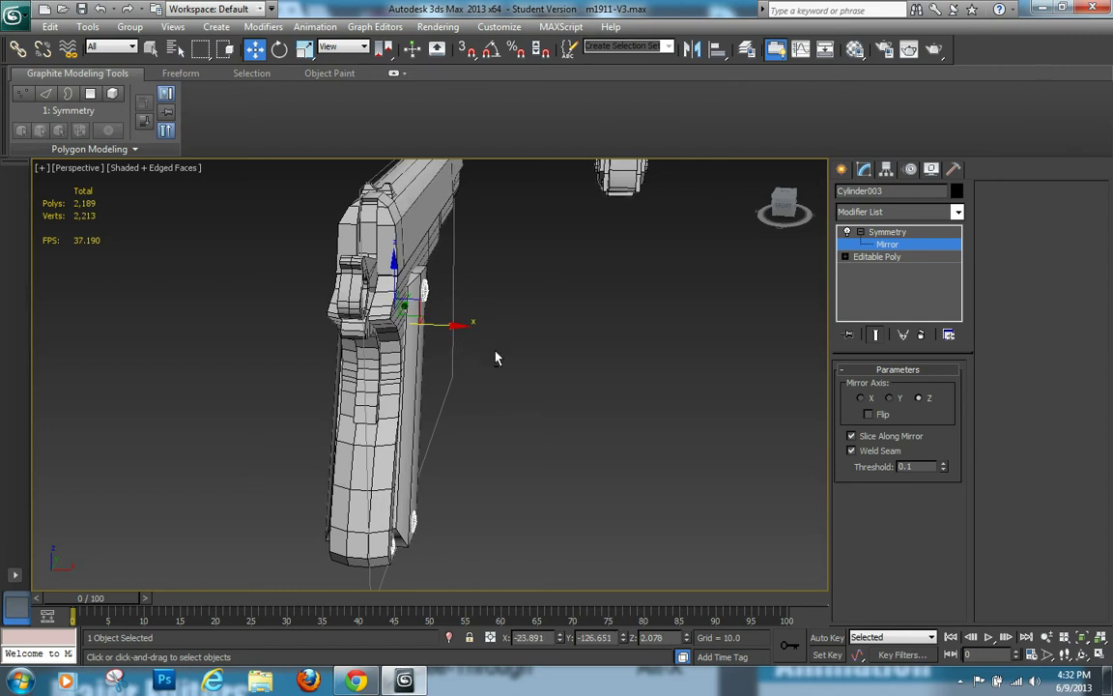
pyautogui.keyDown('alt'); pyautogui.moveTo(495, 359); pyautogui.dragTo(633, 373, button='middle'); pyautogui.keyUp('alt')
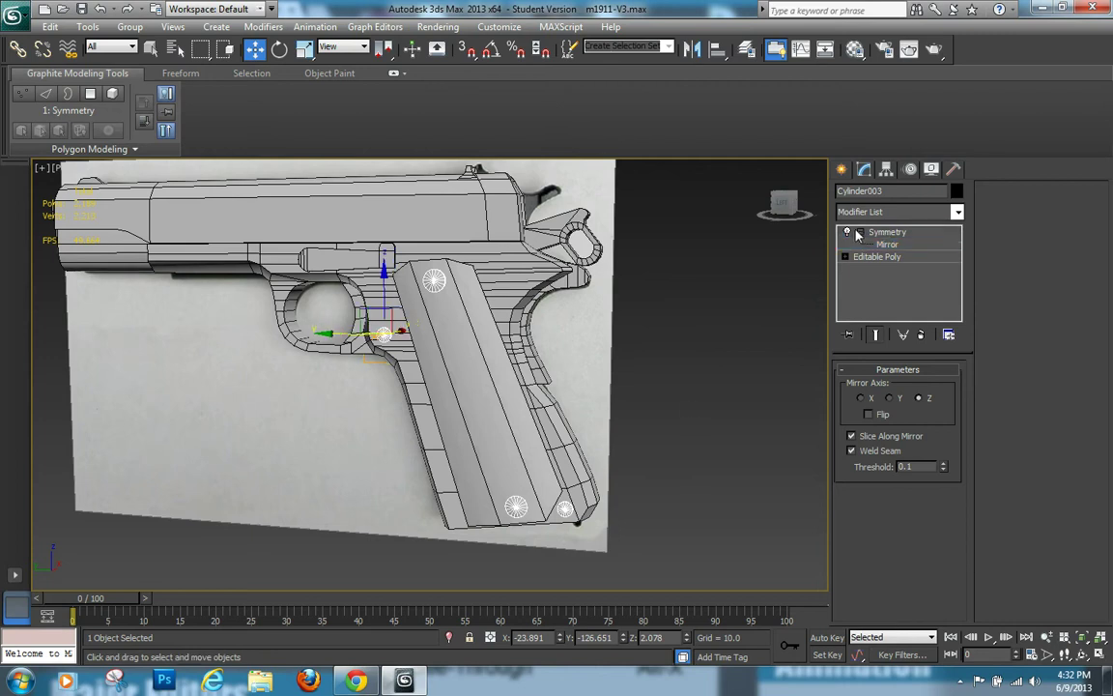
pyautogui.click(708, 338)
# Inspect the pin heads on both sides of the pistol and switch to Chrome to view the M1911 reference photo
pyautogui.keyDown('alt'); pyautogui.moveTo(657, 388); pyautogui.dragTo(756, 387, button='middle'); pyautogui.keyUp('alt')
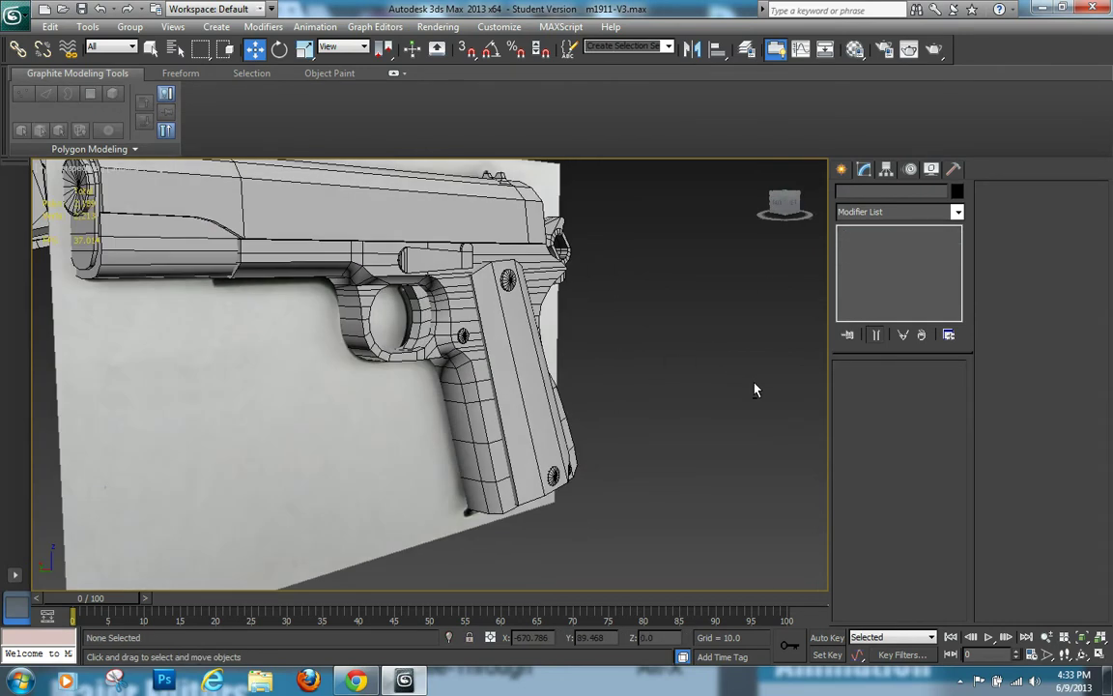
pyautogui.scroll(-5, 754, 389)
pyautogui.keyDown('alt'); pyautogui.moveTo(551, 393); pyautogui.dragTo(639, 403, button='middle'); pyautogui.keyUp('alt')
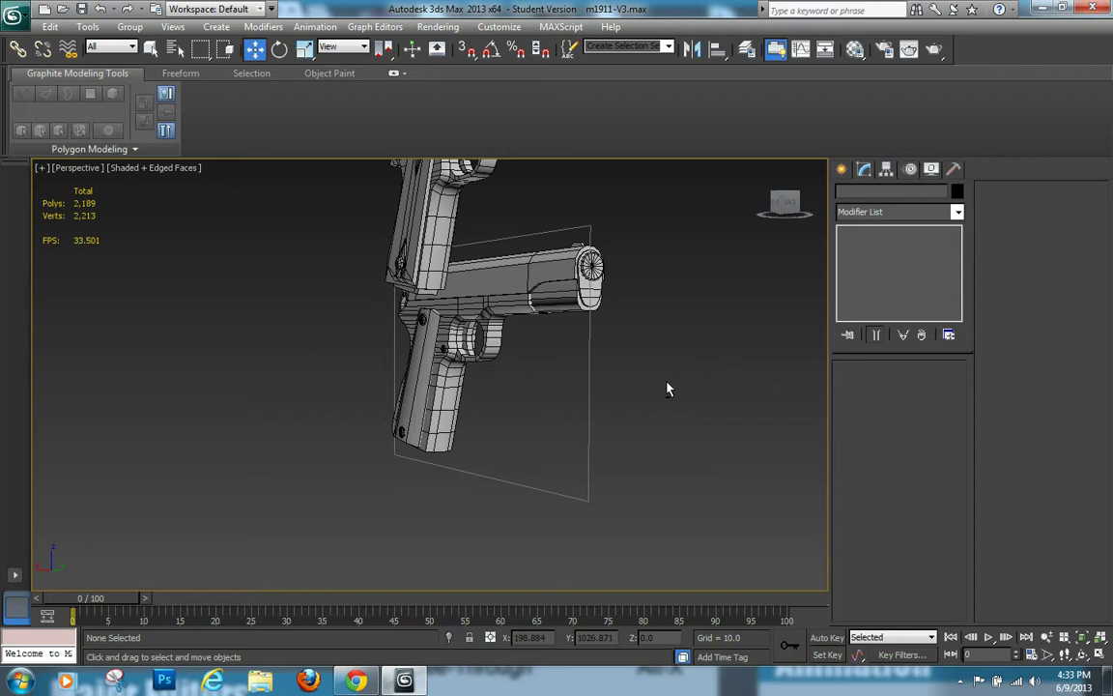
pyautogui.keyDown('alt'); pyautogui.moveTo(667, 389); pyautogui.dragTo(266, 423, button='middle'); pyautogui.keyUp('alt')
pyautogui.click(361, 680)
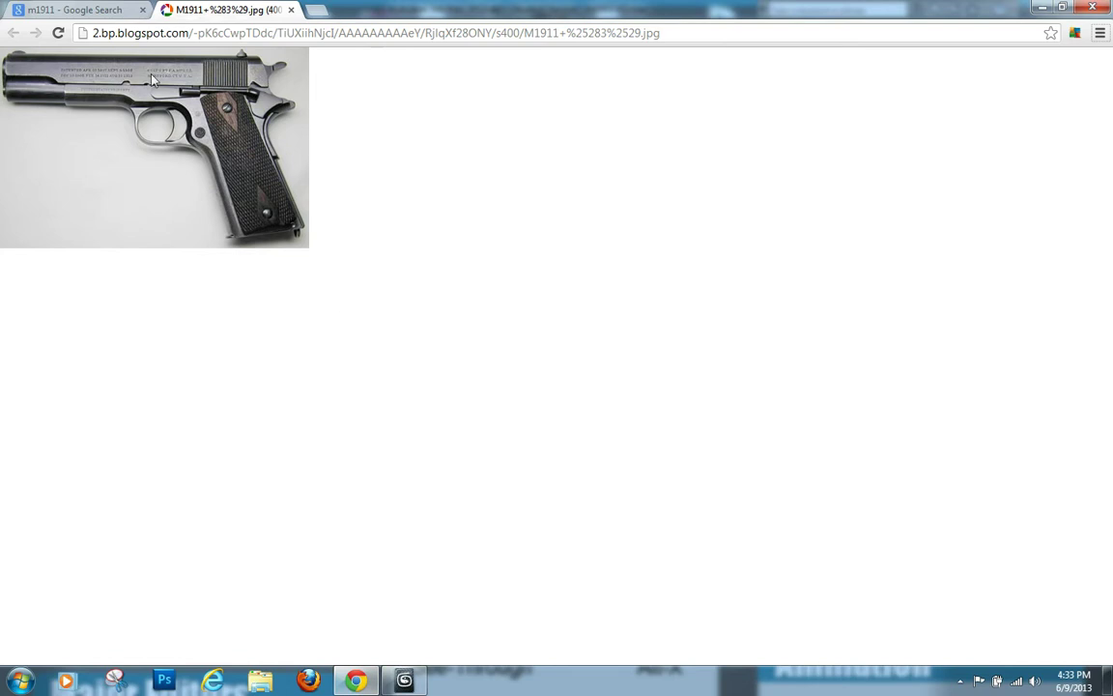
# Look through the M1911 image search results and enlarge the photo of the black Taurus pistol lying beside loose cartridges
pyautogui.click(69, 11)
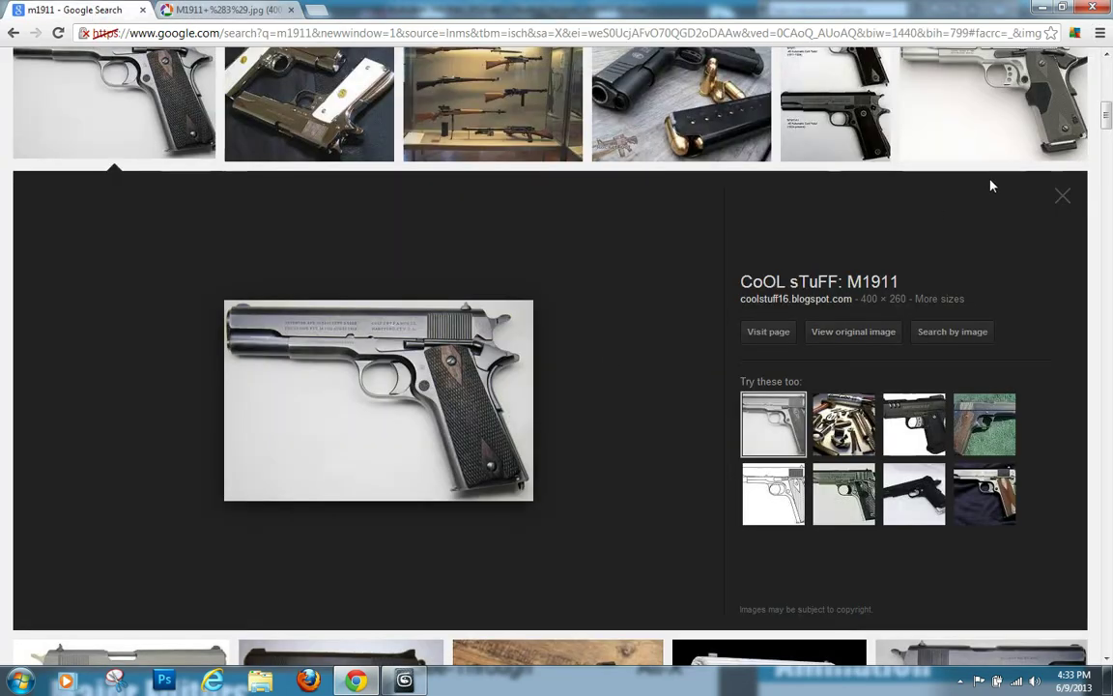
pyautogui.click(1061, 198)
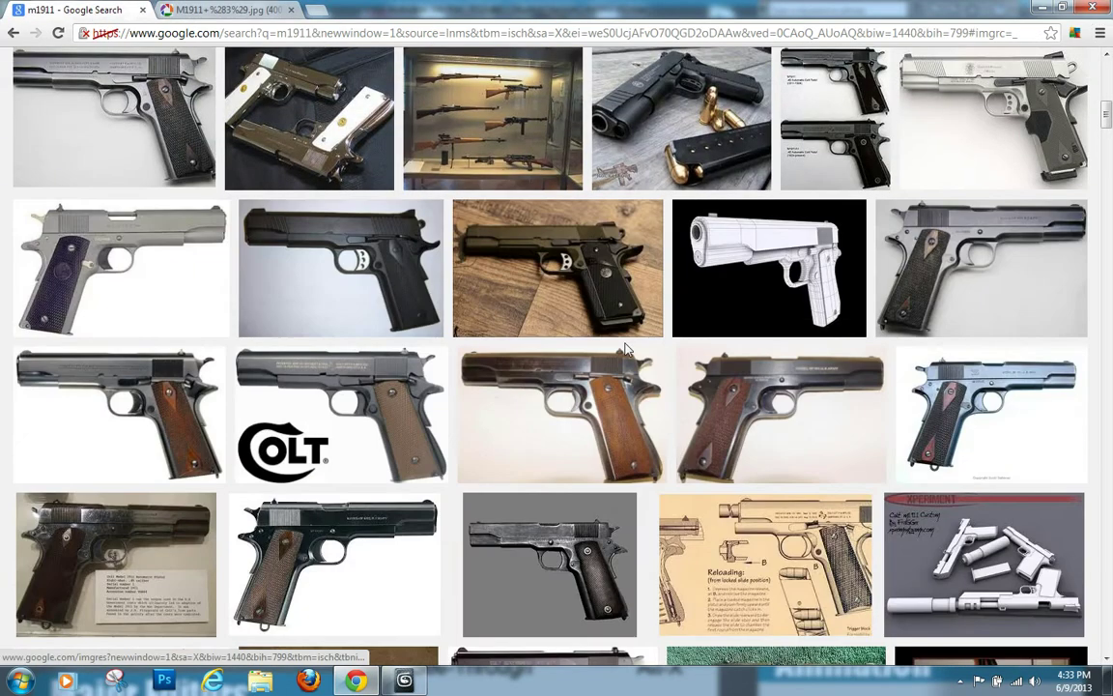
pyautogui.click(663, 111)
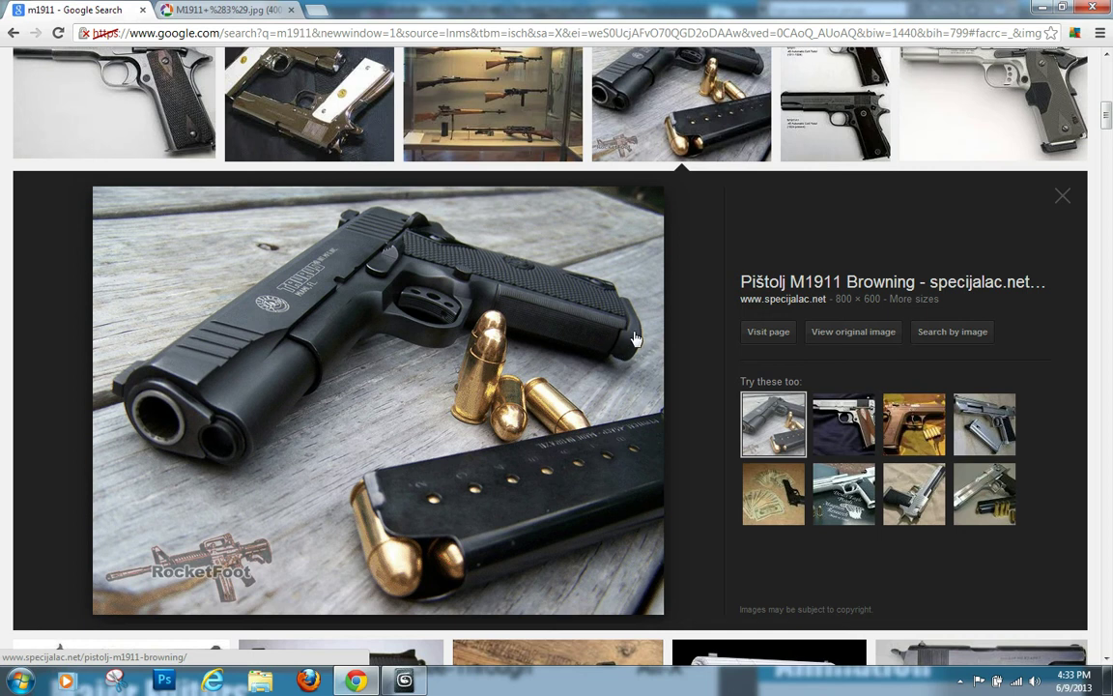
# Switch to 3ds Max and inspect both sides of the pistol model, including the pin heads on the frame and grip
pyautogui.click(404, 682)
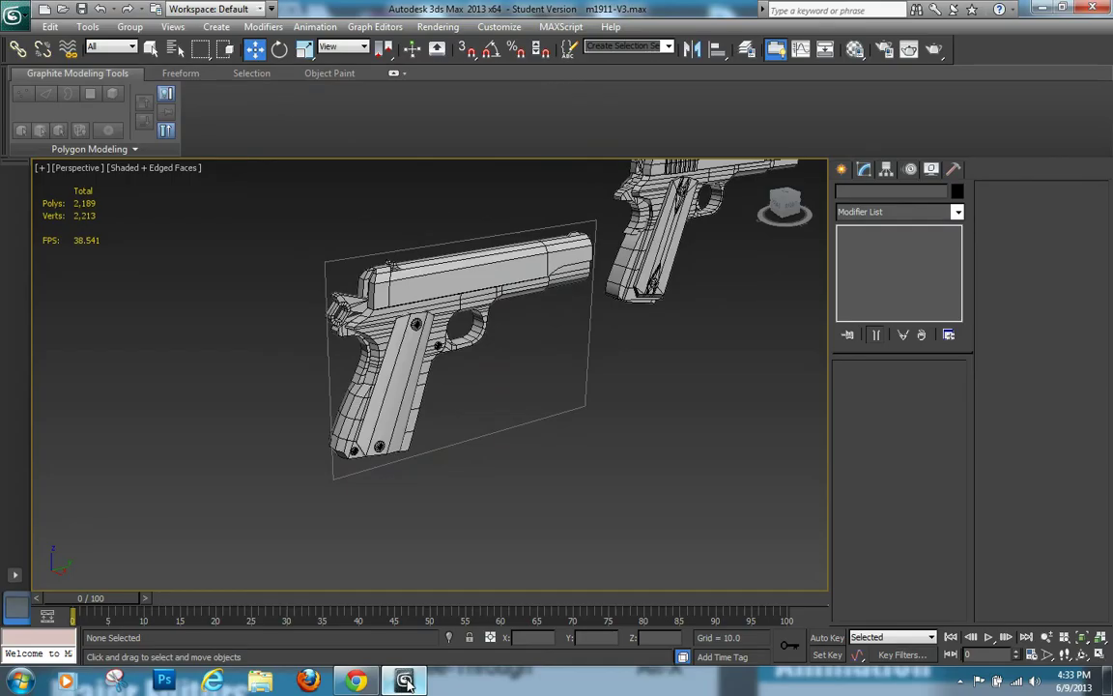
pyautogui.keyDown('alt'); pyautogui.moveTo(431, 541); pyautogui.dragTo(675, 522, button='middle'); pyautogui.keyUp('alt')
pyautogui.keyDown('alt'); pyautogui.moveTo(332, 538); pyautogui.dragTo(293, 515, button='middle'); pyautogui.keyUp('alt')
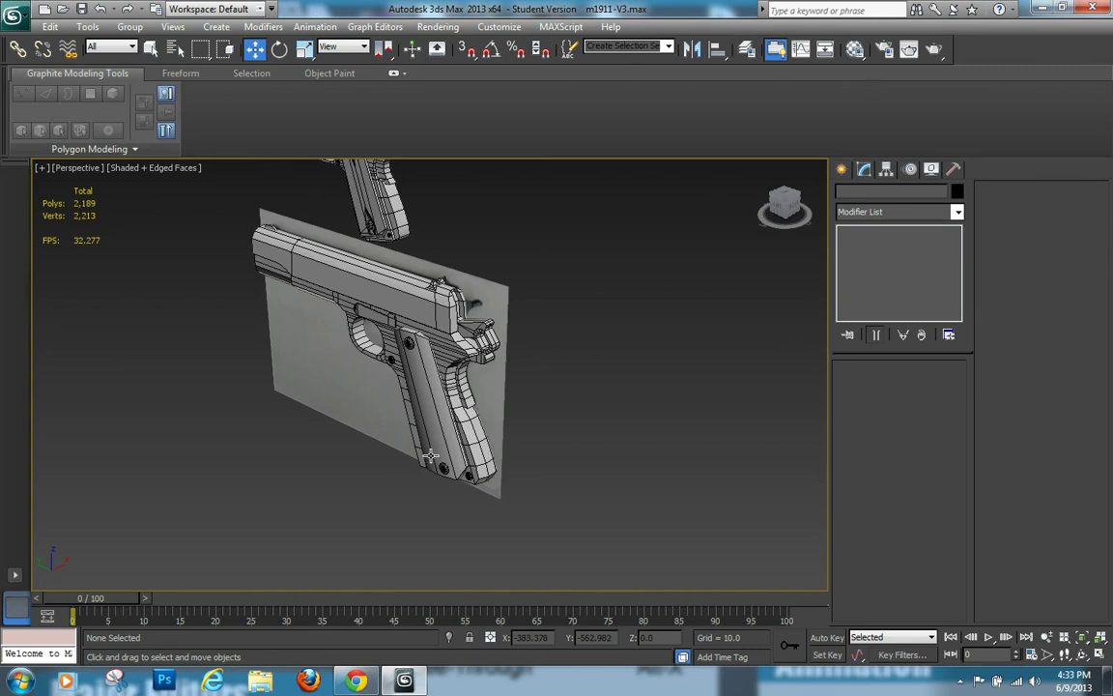
pyautogui.keyDown('alt'); pyautogui.moveTo(430, 456); pyautogui.dragTo(590, 480, button='middle'); pyautogui.keyUp('alt')
pyautogui.scroll(-4, 512, 482)
pyautogui.keyDown('alt'); pyautogui.moveTo(512, 482); pyautogui.dragTo(479, 506, button='middle'); pyautogui.keyUp('alt')
pyautogui.scroll(5, 569, 458)
pyautogui.scroll(-5, 468, 471)
pyautogui.scroll(6, 472, 527)
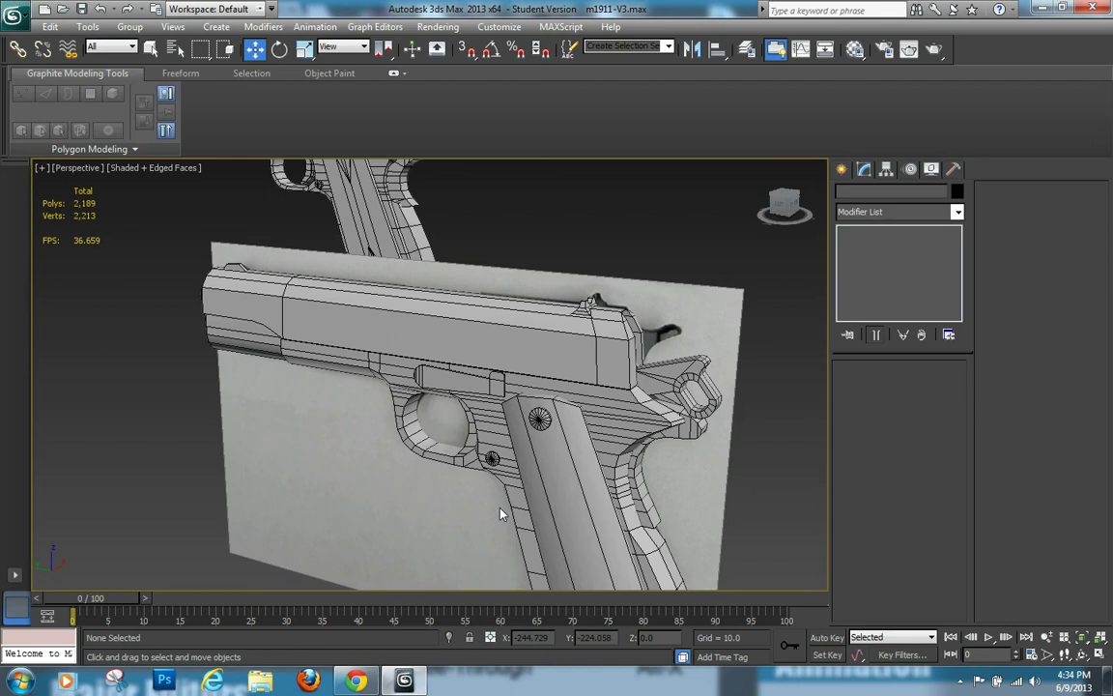
pyautogui.scroll(-4, 502, 514)
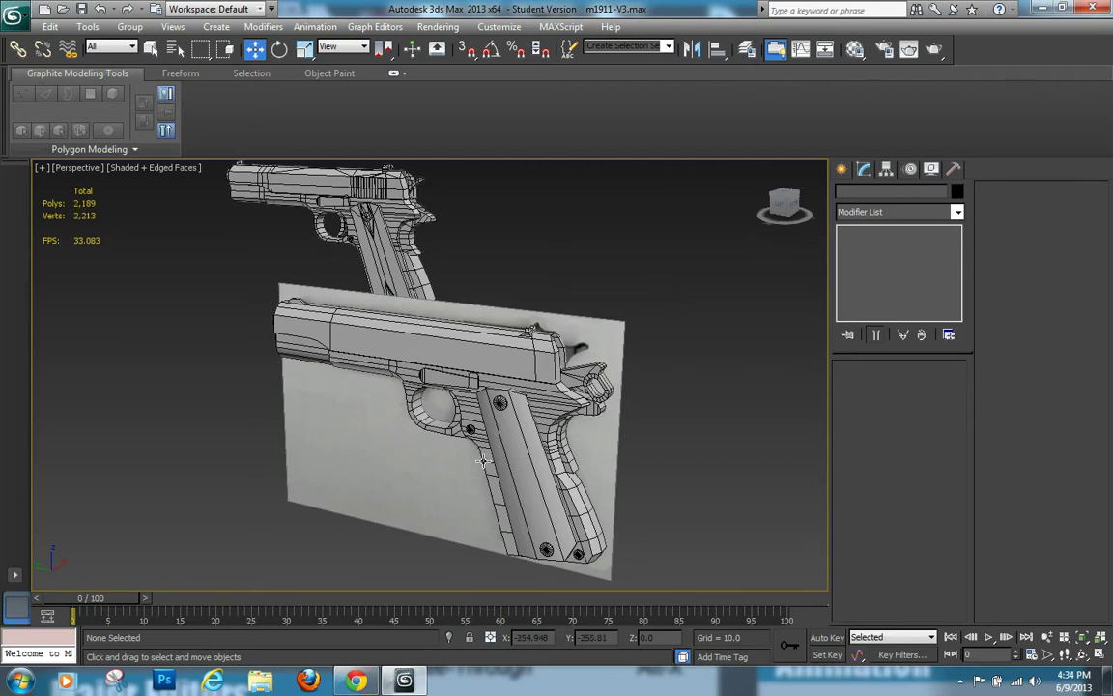
# Compare the pistol on the reference plane with the more detailed pistol behind it from the side and rear
pyautogui.keyDown('alt'); pyautogui.moveTo(483, 461); pyautogui.dragTo(372, 368, button='middle'); pyautogui.keyUp('alt')
pyautogui.keyDown('alt'); pyautogui.moveTo(686, 402); pyautogui.dragTo(530, 474, button='middle'); pyautogui.keyUp('alt')
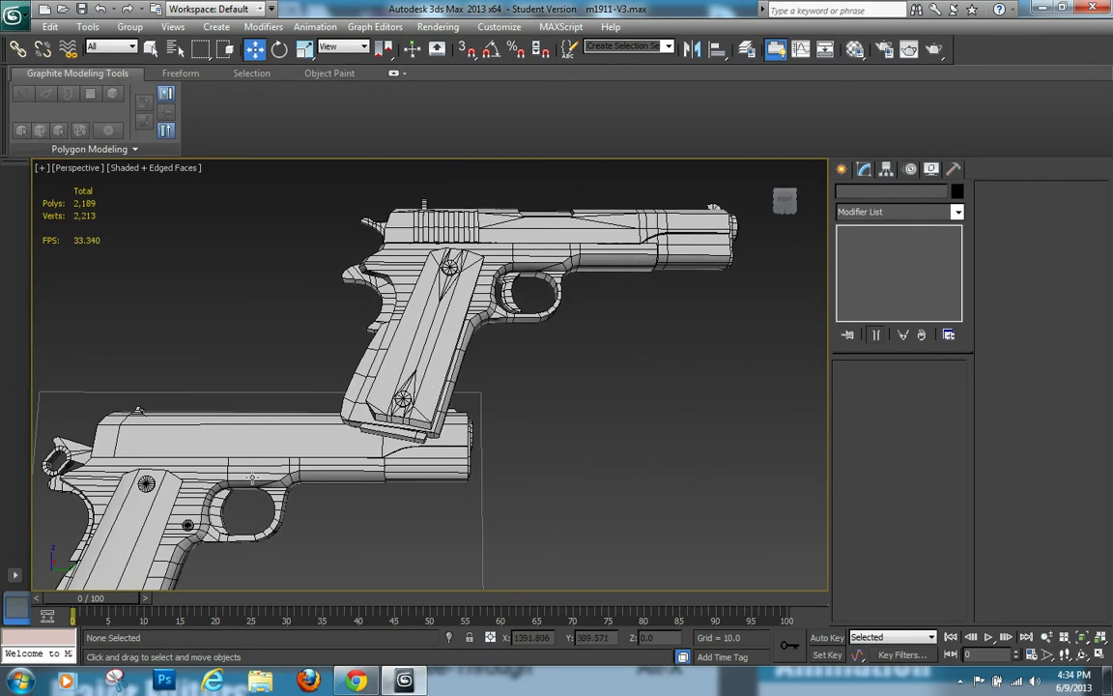
pyautogui.press('z')
pyautogui.keyDown('alt'); pyautogui.moveTo(449, 515); pyautogui.dragTo(58, 557, button='middle'); pyautogui.keyUp('alt')
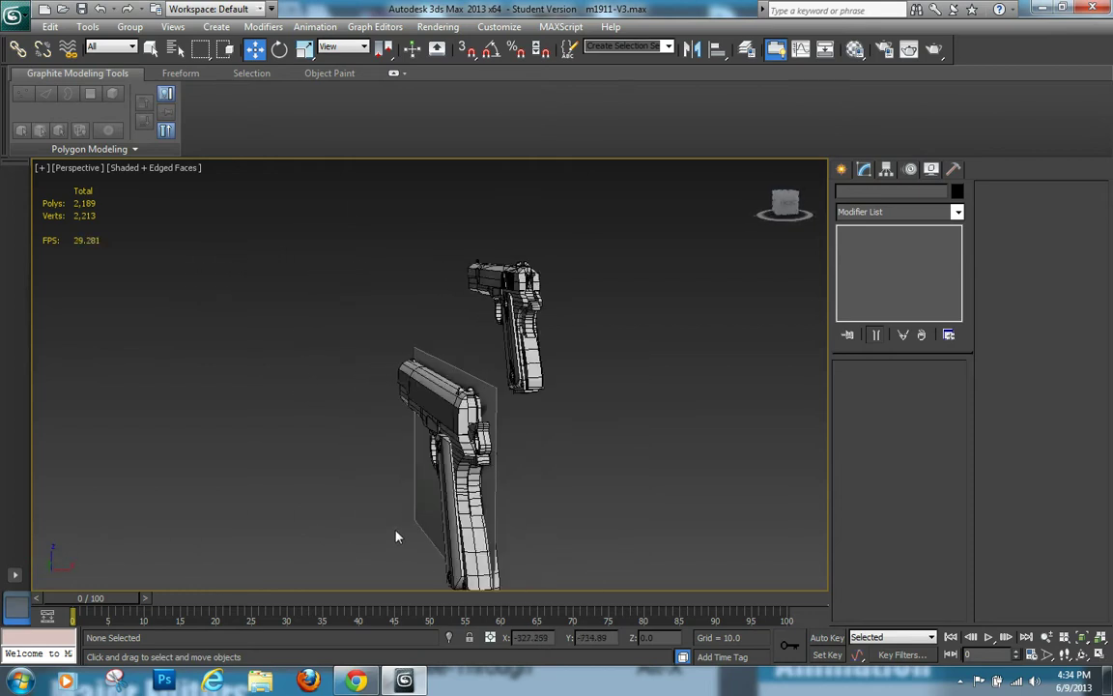
pyautogui.keyDown('alt'); pyautogui.moveTo(377, 537); pyautogui.dragTo(501, 484, button='middle'); pyautogui.keyUp('alt')
pyautogui.moveTo(500, 485); pyautogui.dragTo(436, 486, button='middle')
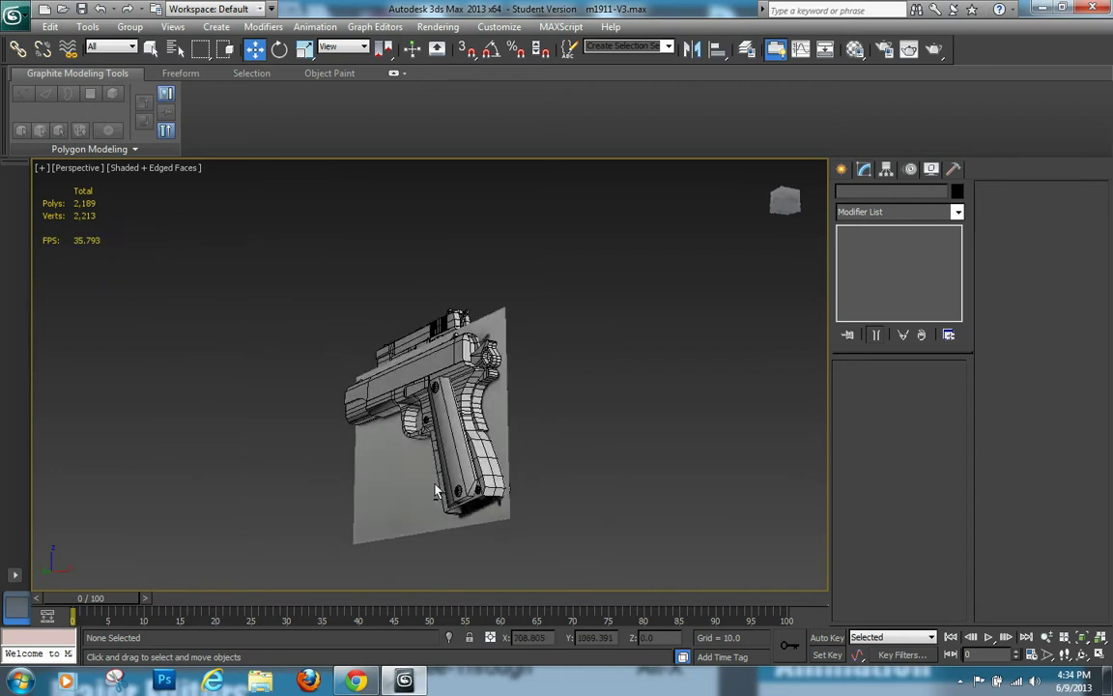
# Open the scene file Short Barrel shotgun.max from the scenes folder and dismiss the isolated-objects notice
pyautogui.click(62, 10)
pyautogui.scroll(-10, 242, 246)
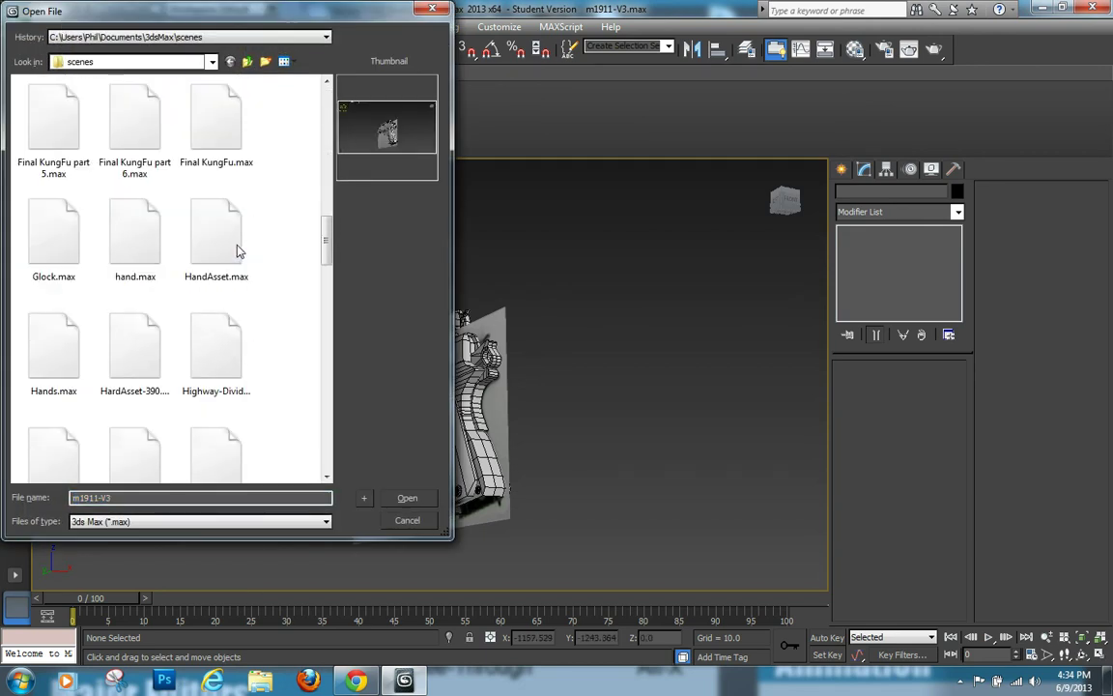
pyautogui.scroll(-15, 239, 250)
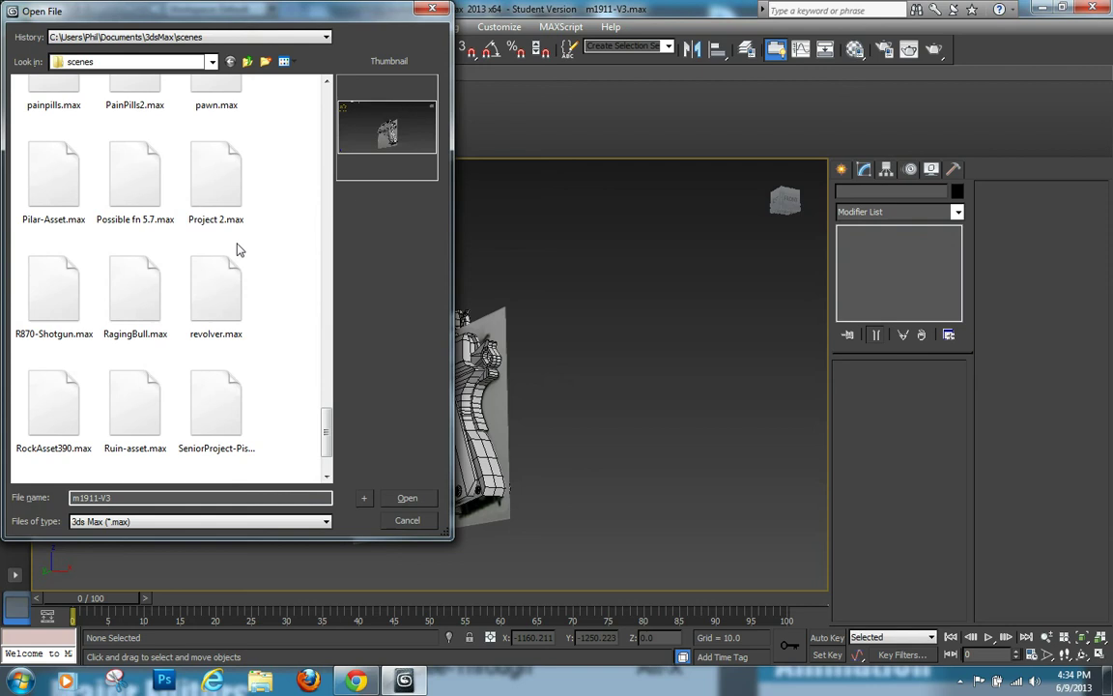
pyautogui.scroll(-2, 239, 251)
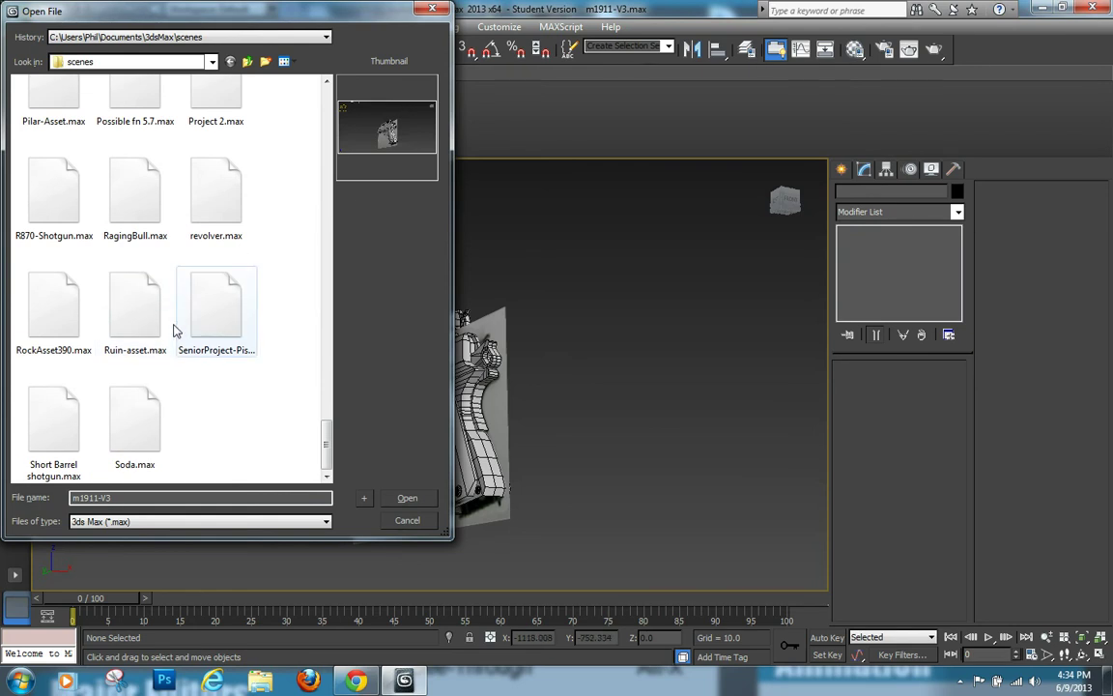
pyautogui.click(53, 420)
pyautogui.click(417, 501)
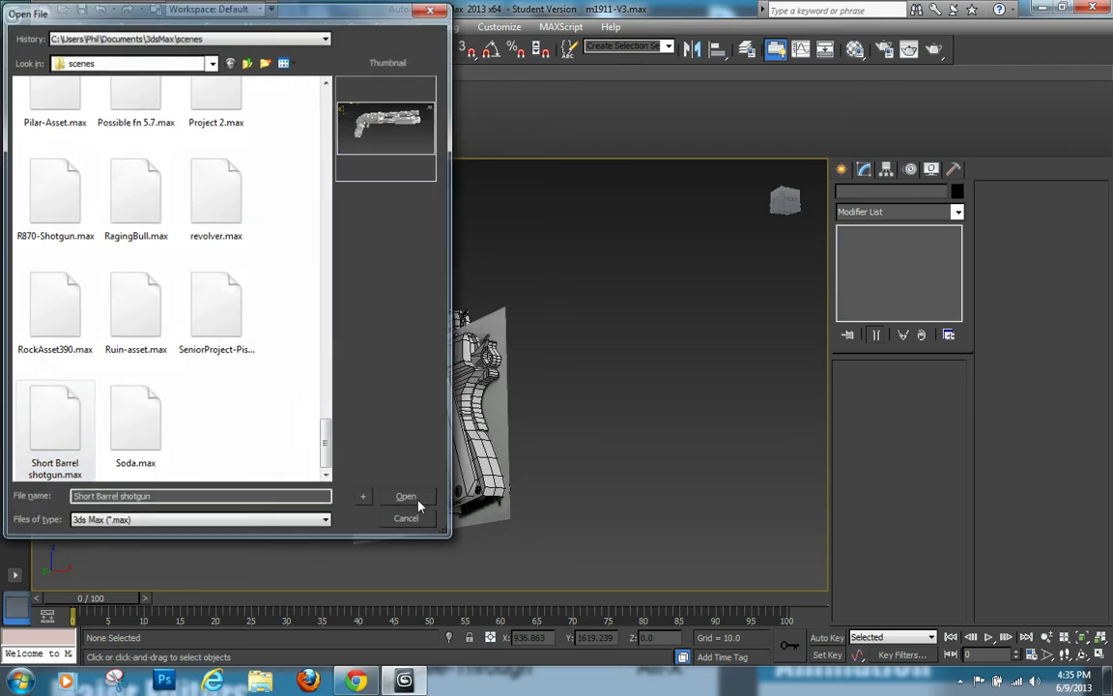
pyautogui.click(559, 412)
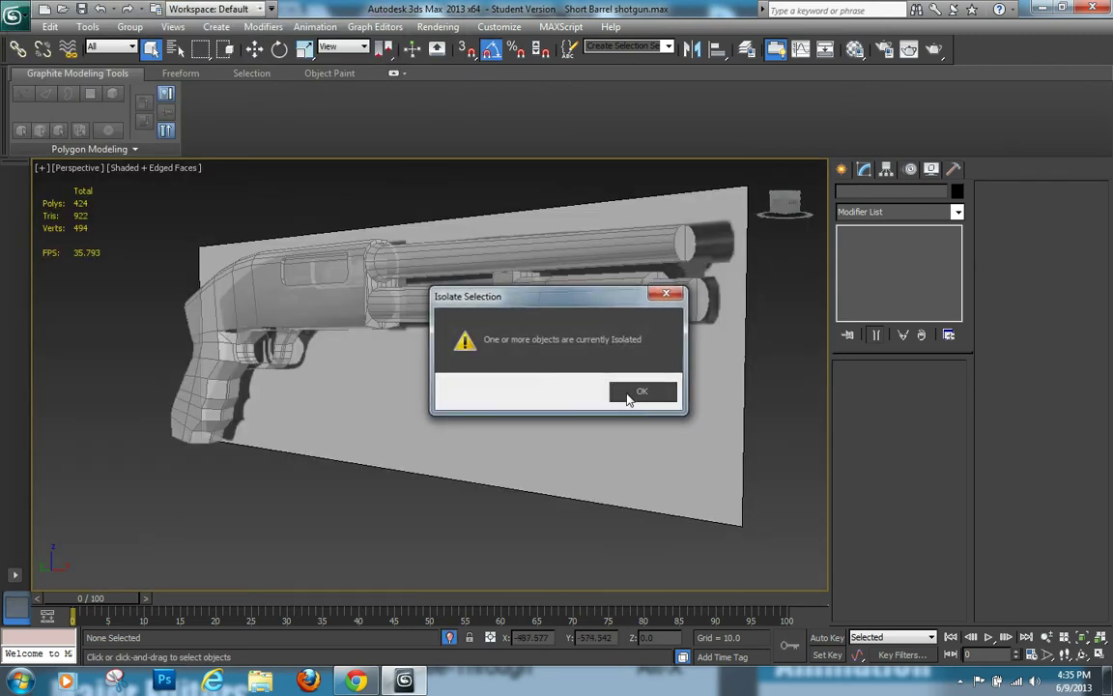
pyautogui.click(643, 392)
# Select the shotgun body and examine its mesh and Symmetry modifier settings from below, close up and from the side
pyautogui.keyDown('alt'); pyautogui.moveTo(538, 408); pyautogui.dragTo(318, 386, button='middle'); pyautogui.keyUp('alt')
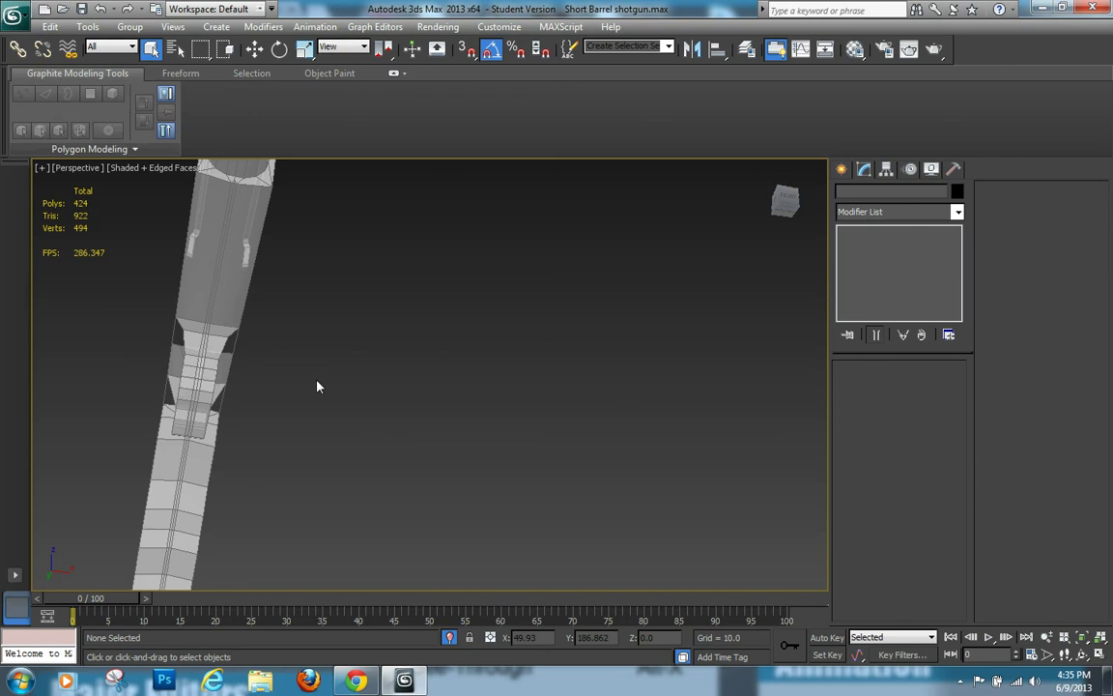
pyautogui.click(216, 271)
pyautogui.keyDown('alt'); pyautogui.moveTo(756, 269); pyautogui.dragTo(638, 503, button='middle'); pyautogui.keyUp('alt')
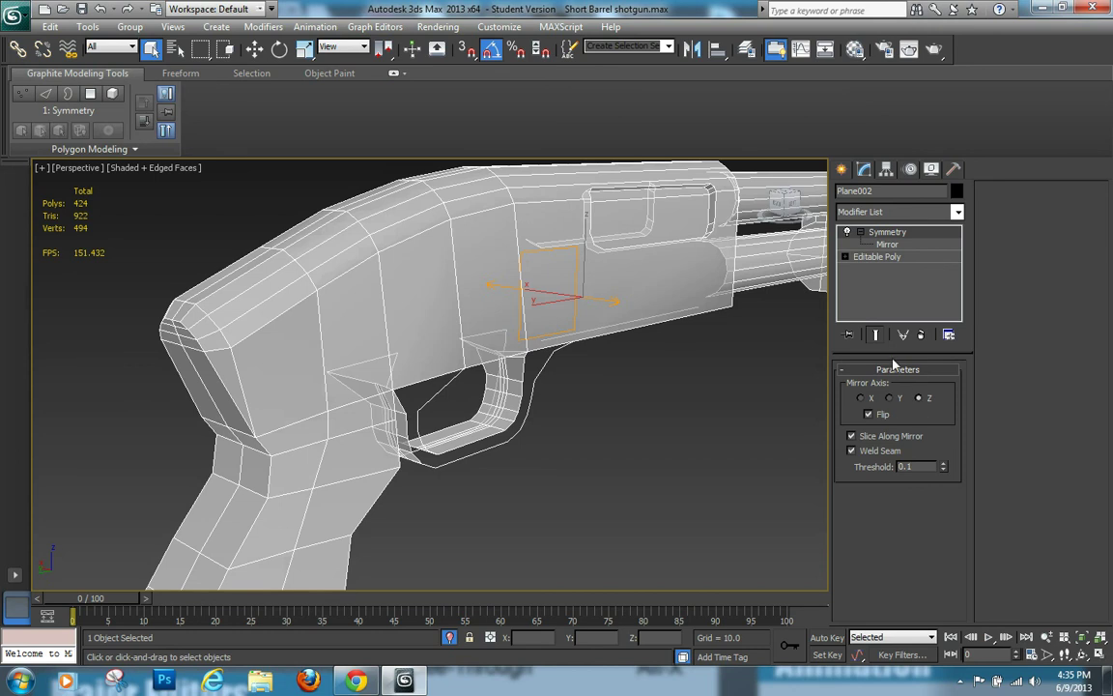
pyautogui.keyDown('alt'); pyautogui.moveTo(599, 415); pyautogui.dragTo(462, 418, button='middle'); pyautogui.keyUp('alt')
pyautogui.scroll(-5, 585, 451)
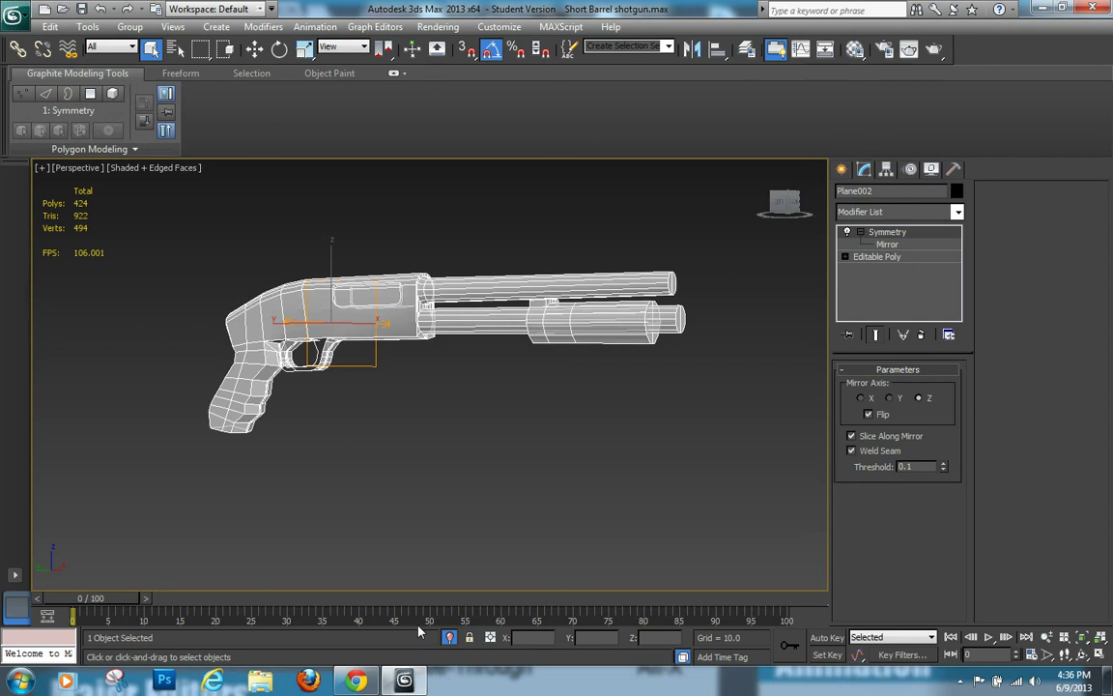
pyautogui.click(959, 681)
pyautogui.rightClick(953, 599)
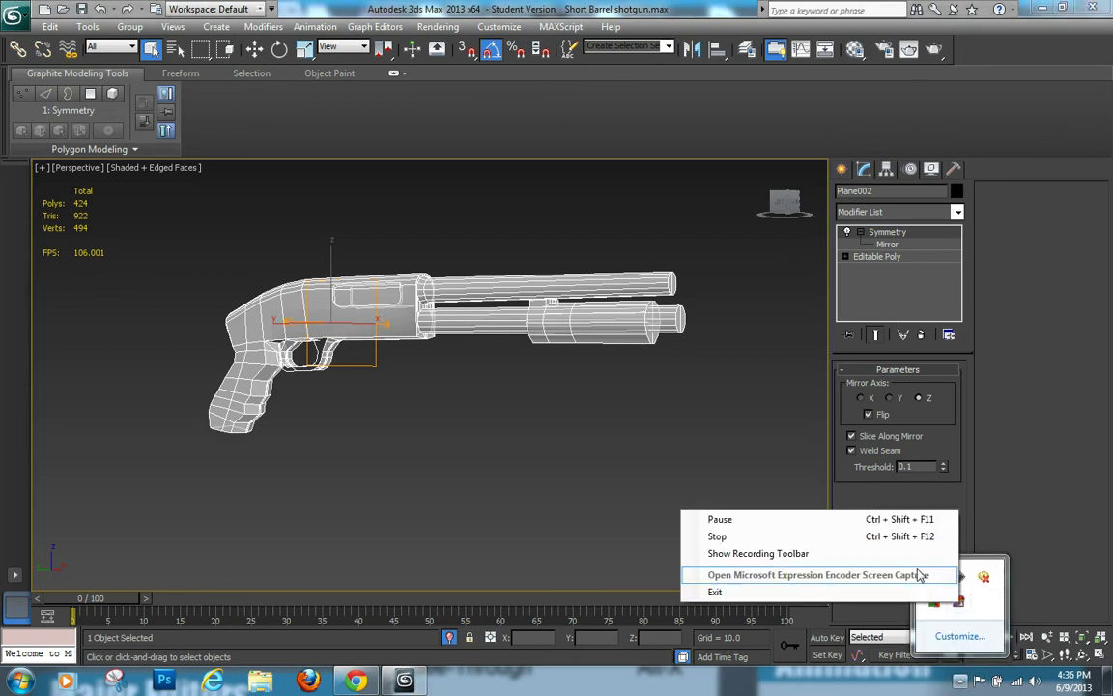